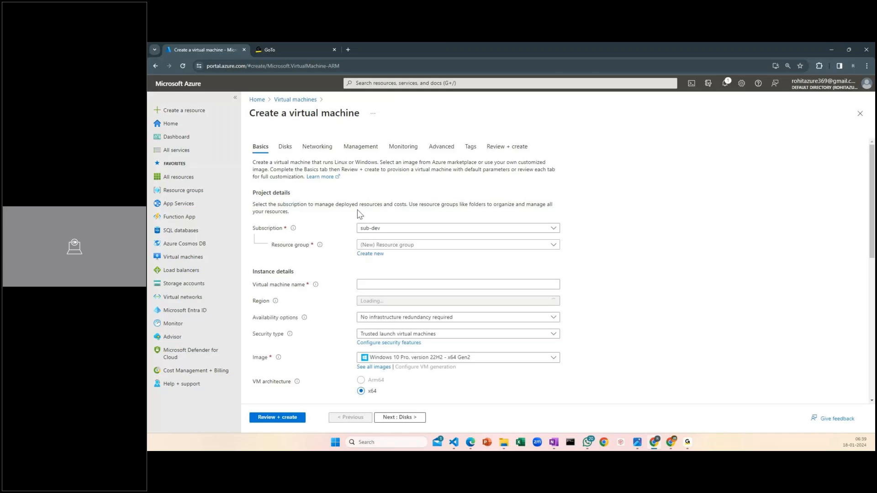
Start creating a new resource group for the virtual machine
{"action": "left_click", "coordinate": [375, 256]}
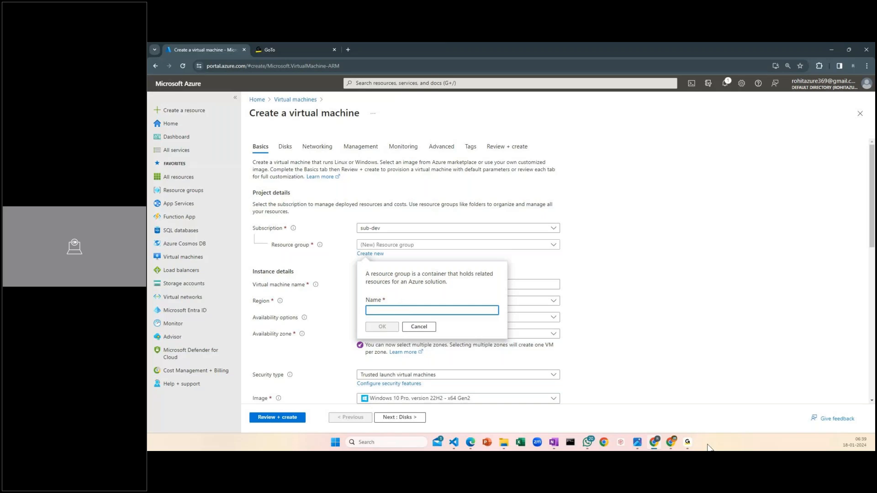
{"action": "mouse_move", "coordinate": [677, 441]}
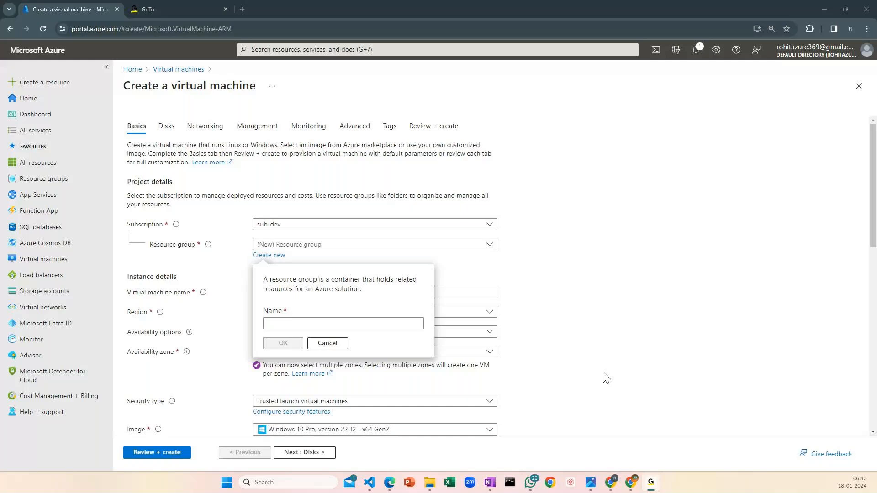
{"action": "left_click", "coordinate": [291, 316]}
{"action": "type", "text": "G"}
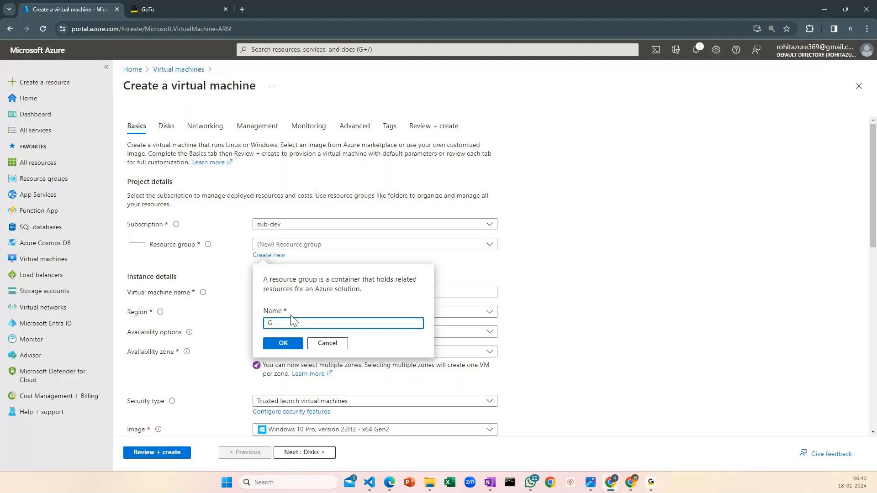
{"action": "key", "text": "BackSpace"}
{"action": "type", "text": "RG-AZURE-DEVOPS"}
{"action": "left_click", "coordinate": [624, 319]}
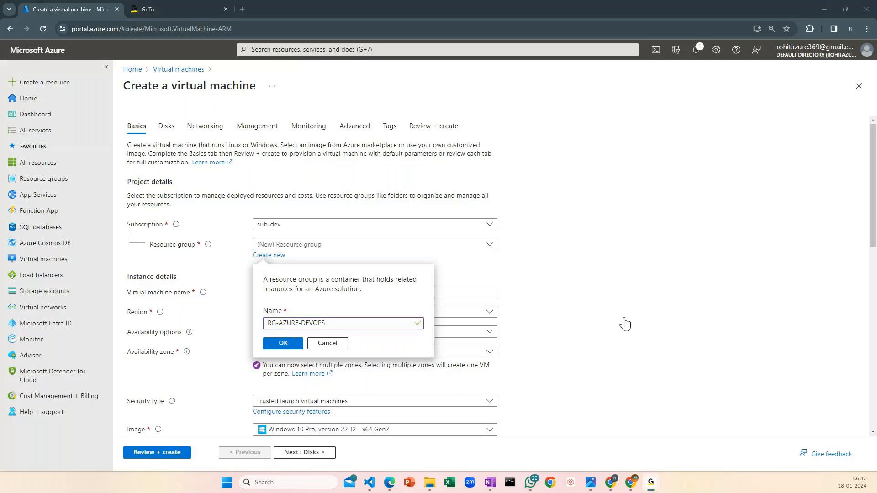
{"action": "left_click", "coordinate": [827, 9]}
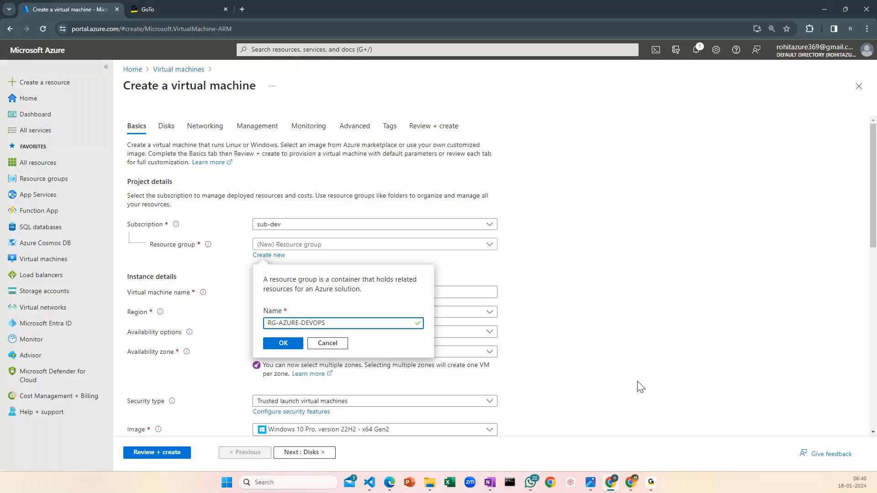
{"action": "key", "text": "ctrl+a"}
{"action": "key", "text": "BackSpace"}
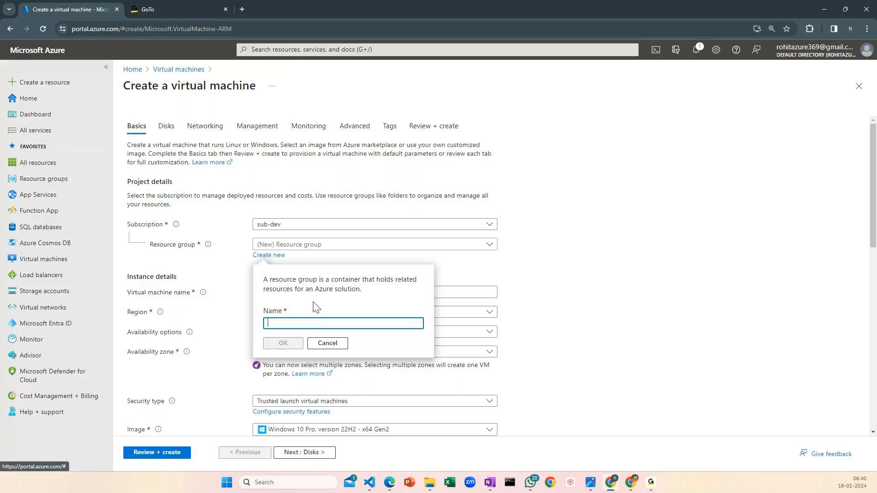
Name the new resource group RG-AZURE-DEVOPS and confirm it
{"action": "type", "text": "RG"}
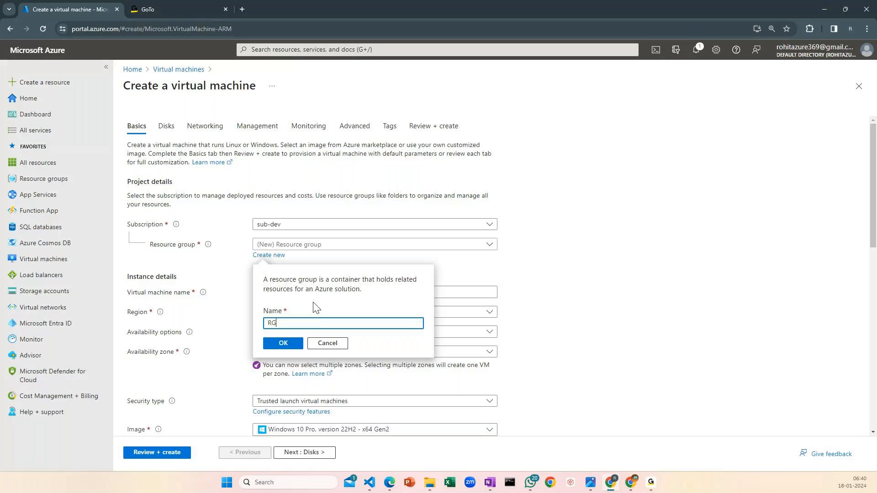
{"action": "type", "text": "-AZURE-DEVOPS"}
{"action": "key", "text": "Return"}
Name the virtual machine vm-rk-windows-10 in the instance details
{"action": "left_click", "coordinate": [273, 288]}
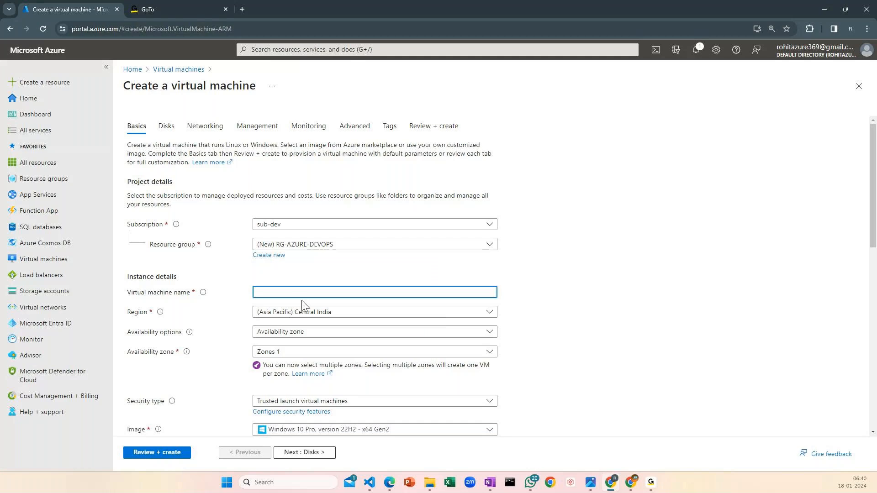
{"action": "type", "text": "vm-"}
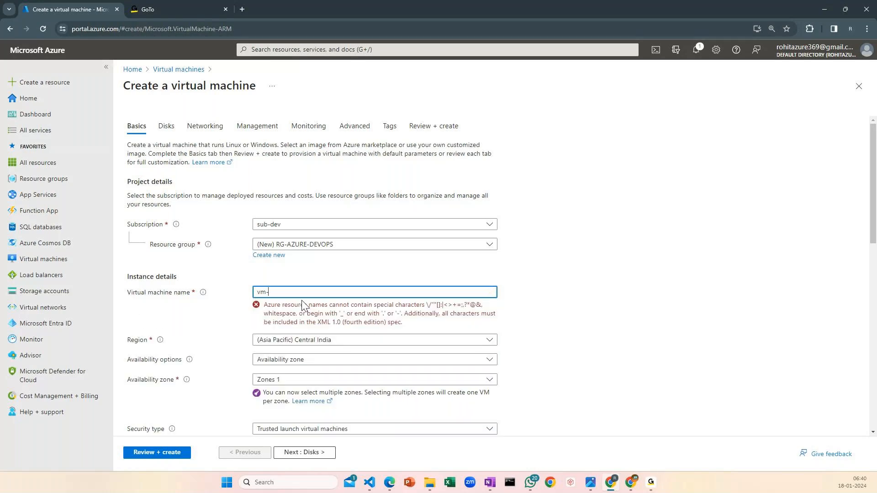
{"action": "type", "text": "rk-windows-10"}
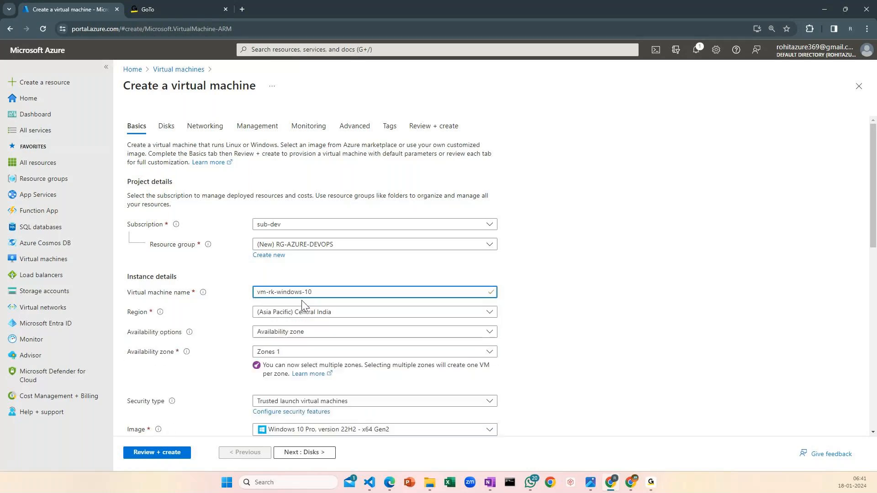
Set the administrator account's username to azureadmin
{"action": "scroll", "coordinate": [365, 315], "scroll_direction": "down", "scroll_amount": 1}
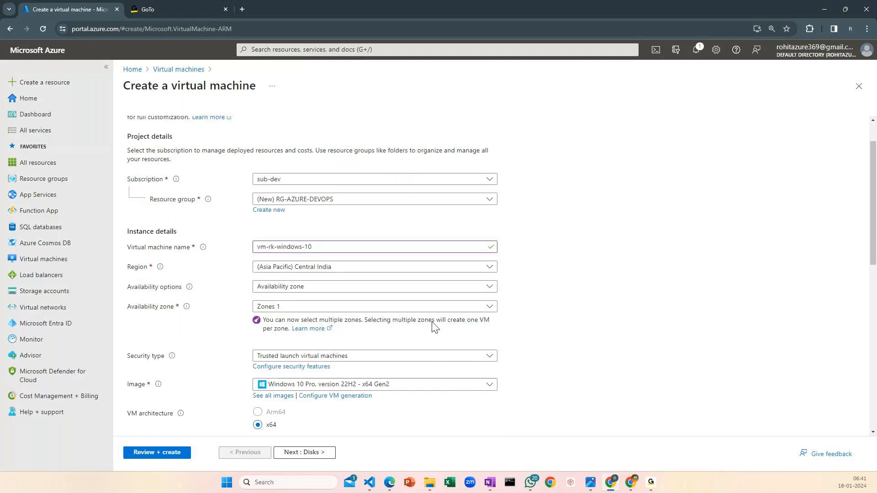
{"action": "scroll", "coordinate": [342, 327], "scroll_direction": "down", "scroll_amount": 1}
{"action": "scroll", "coordinate": [537, 281], "scroll_direction": "down", "scroll_amount": 1}
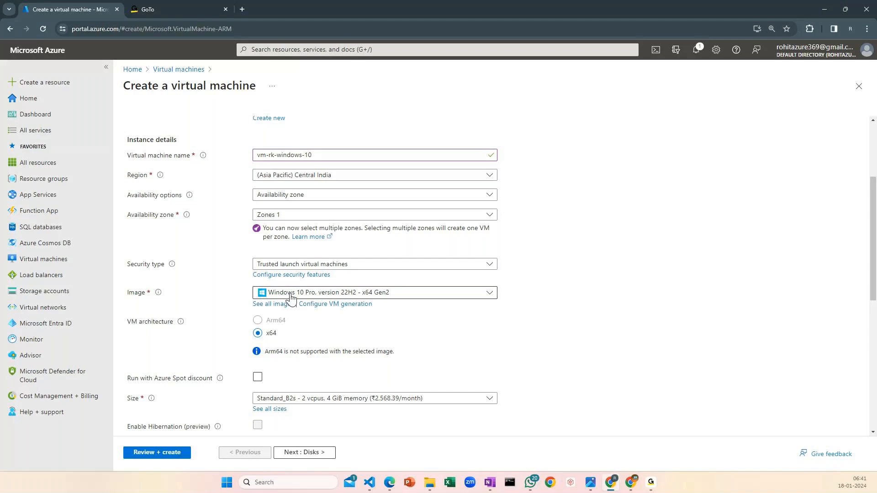
{"action": "scroll", "coordinate": [291, 298], "scroll_direction": "down", "scroll_amount": 3}
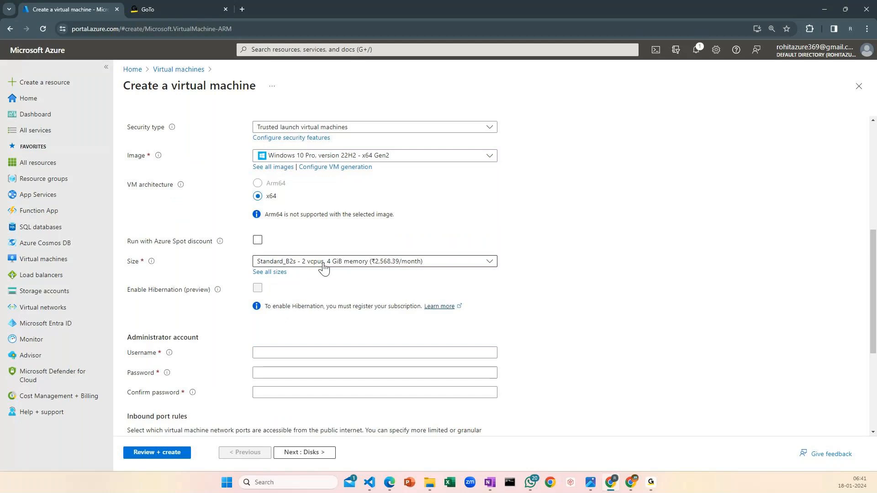
{"action": "scroll", "coordinate": [301, 279], "scroll_direction": "down", "scroll_amount": 1}
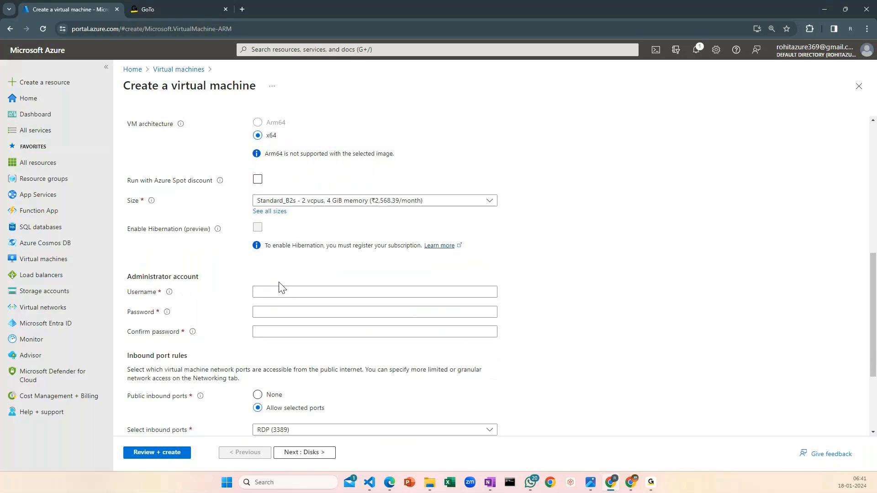
{"action": "left_click", "coordinate": [266, 292]}
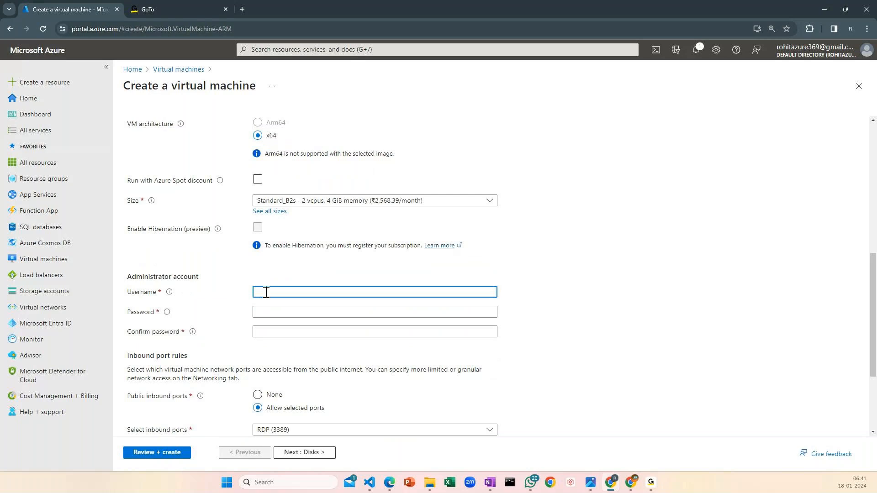
{"action": "type", "text": "azureadmin"}
{"action": "key", "text": "Tab"}
Try to enter a password for the administrator account
{"action": "type", "text": "•"}
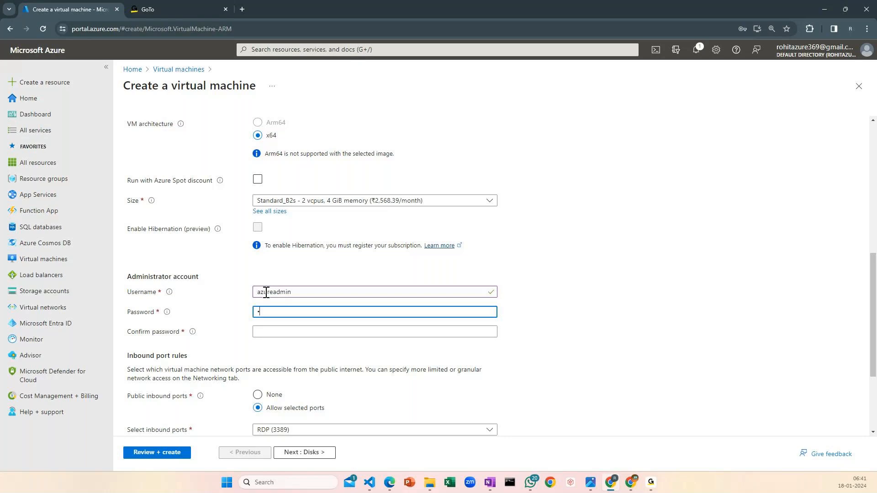
{"action": "type", "text": "•••••"}
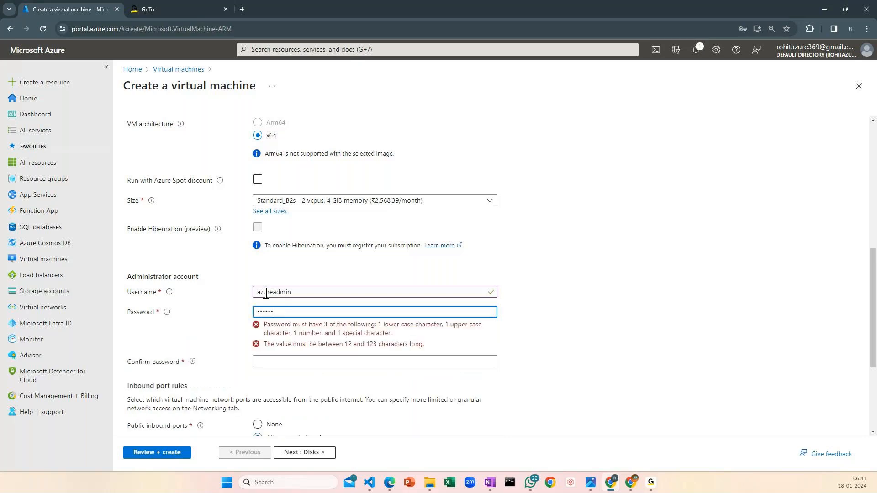
{"action": "key", "text": "ctrl+a"}
{"action": "key", "text": "BackSpace"}
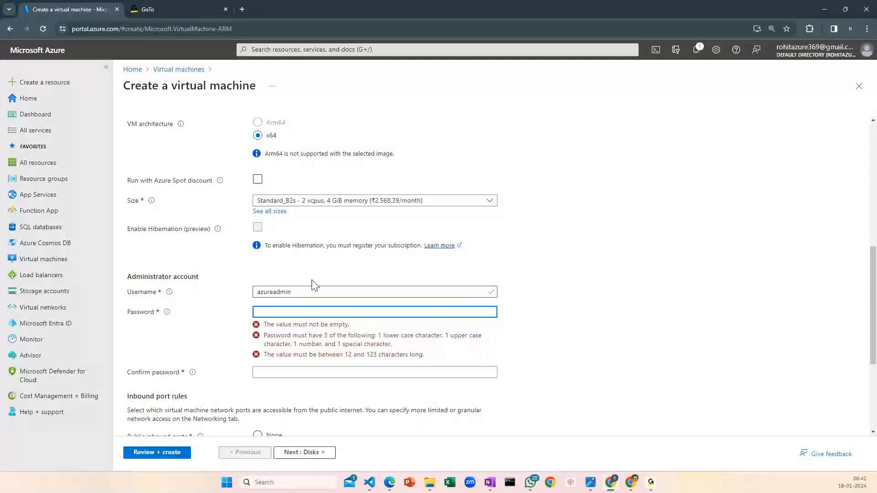
Enter the administrator account password and repeat it in the Confirm password field
{"action": "type", "text": "****"}
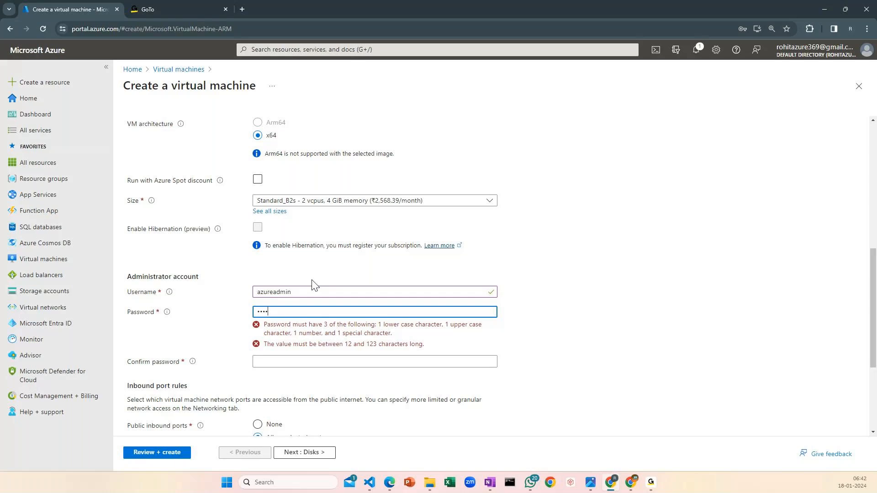
{"action": "type", "text": "*"}
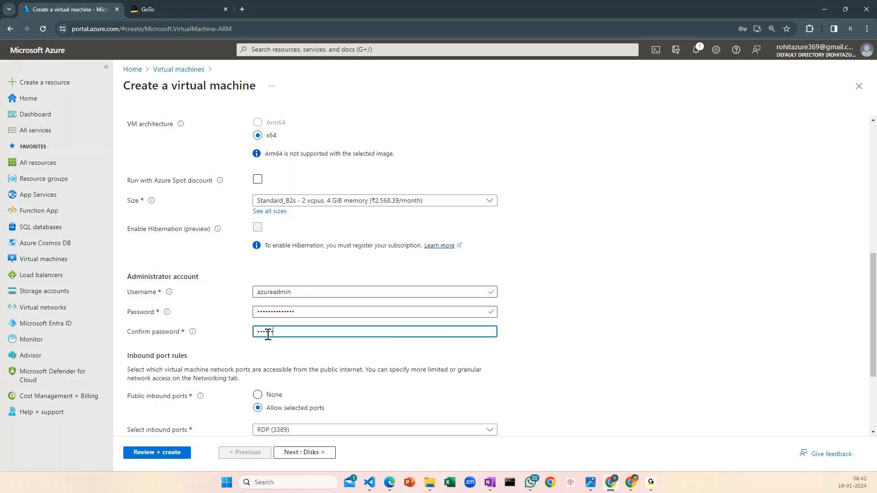
{"action": "type", "text": "*****"}
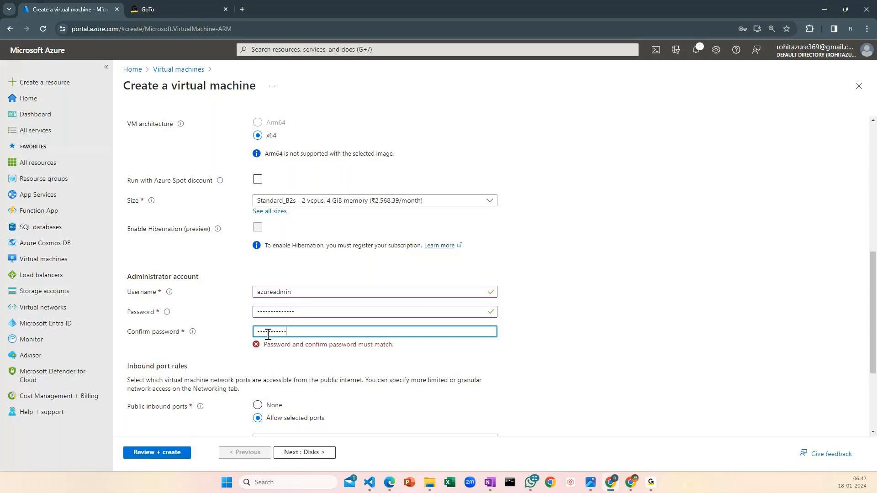
{"action": "type", "text": "***"}
View the selectable inbound ports and confirm having an eligible Windows 10/11 license with multi-tenant hosting rights
{"action": "scroll", "coordinate": [268, 334], "scroll_direction": "down", "scroll_amount": 2}
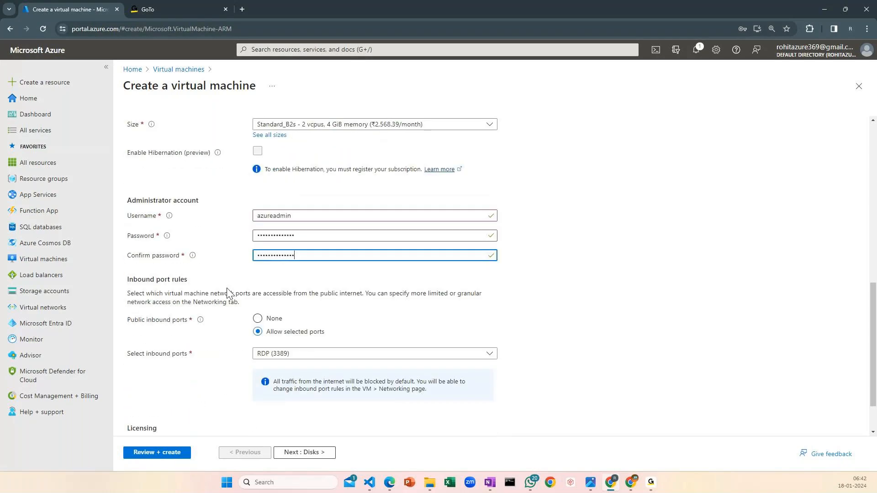
{"action": "scroll", "coordinate": [229, 293], "scroll_direction": "down", "scroll_amount": 1}
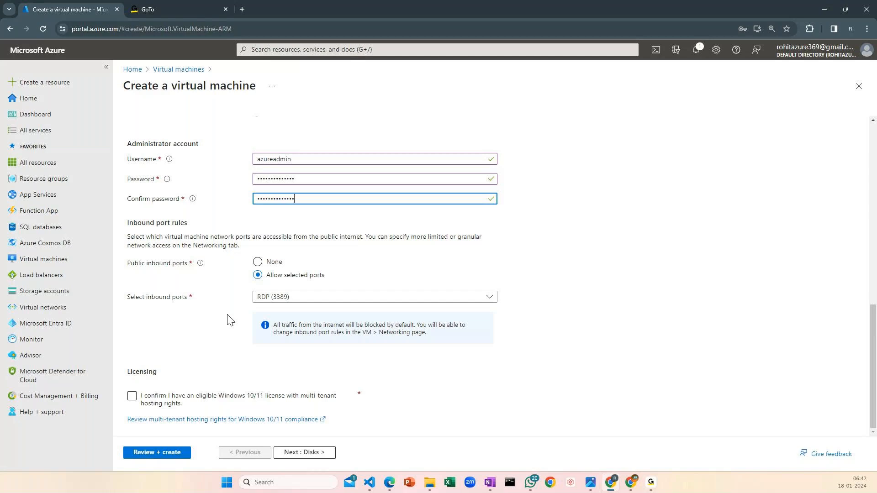
{"action": "left_click", "coordinate": [286, 298]}
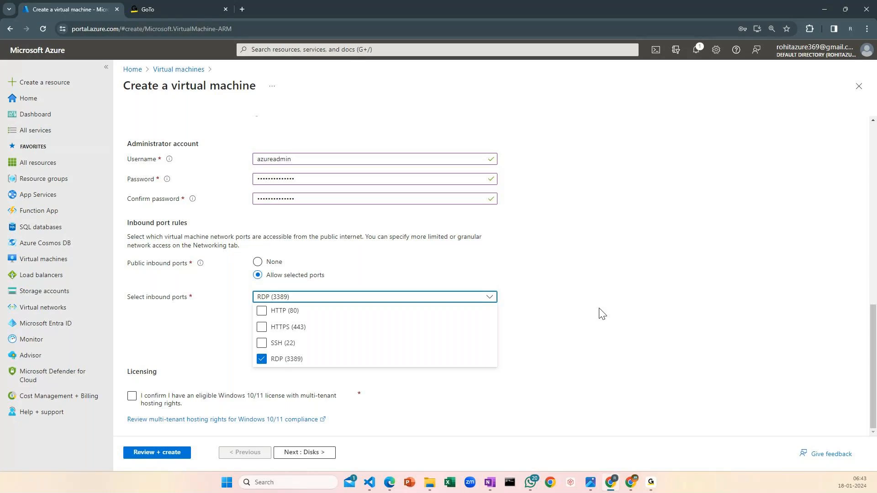
{"action": "left_click", "coordinate": [403, 372]}
{"action": "left_click", "coordinate": [334, 297]}
{"action": "left_click", "coordinate": [558, 330]}
{"action": "left_click", "coordinate": [131, 397]}
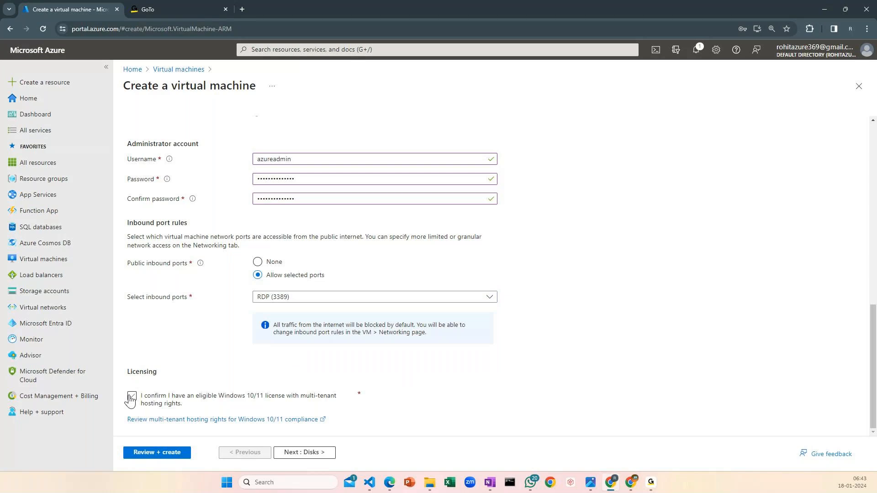
Set the OS disk type to locally-redundant Standard SSD and proceed to the networking settings
{"action": "left_click", "coordinate": [304, 452]}
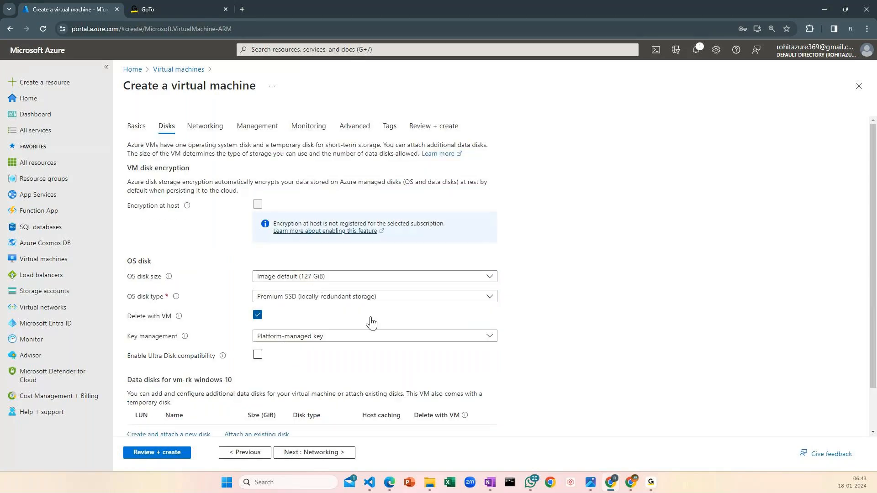
{"action": "left_click", "coordinate": [305, 298]}
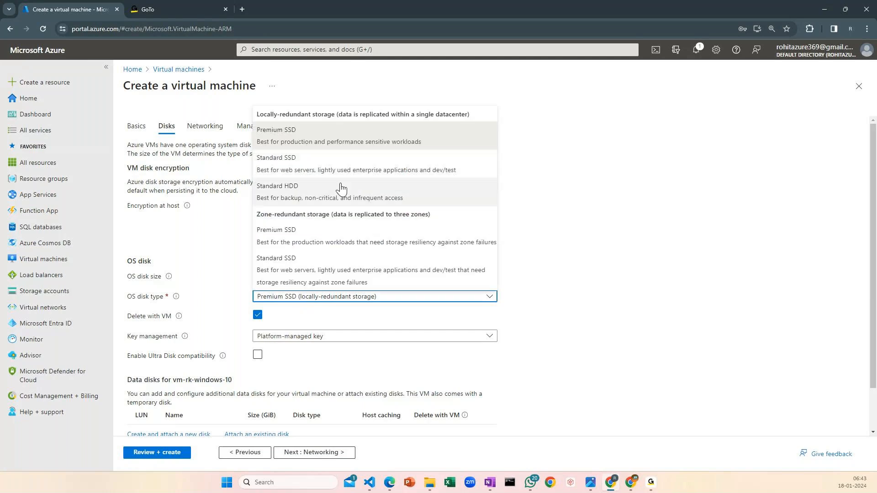
{"action": "left_click", "coordinate": [340, 163]}
{"action": "scroll", "coordinate": [492, 317], "scroll_direction": "down", "scroll_amount": 2}
{"action": "left_click", "coordinate": [314, 452]}
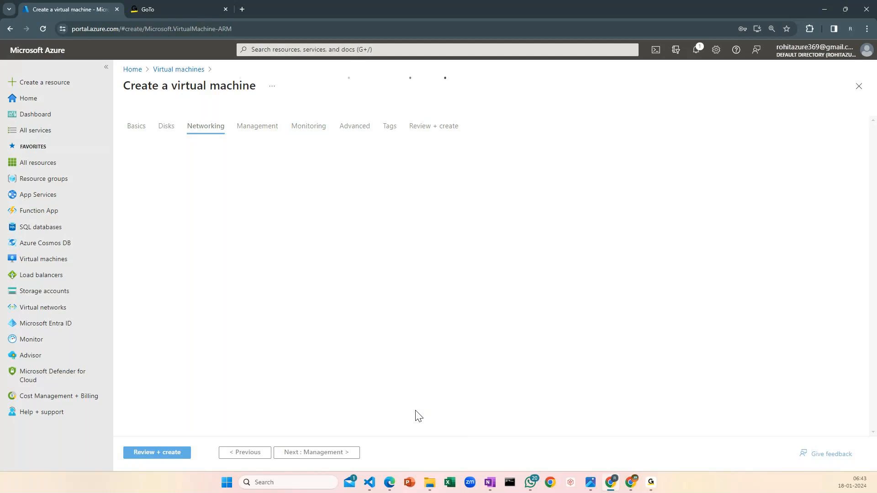
{"action": "left_click", "coordinate": [244, 452]}
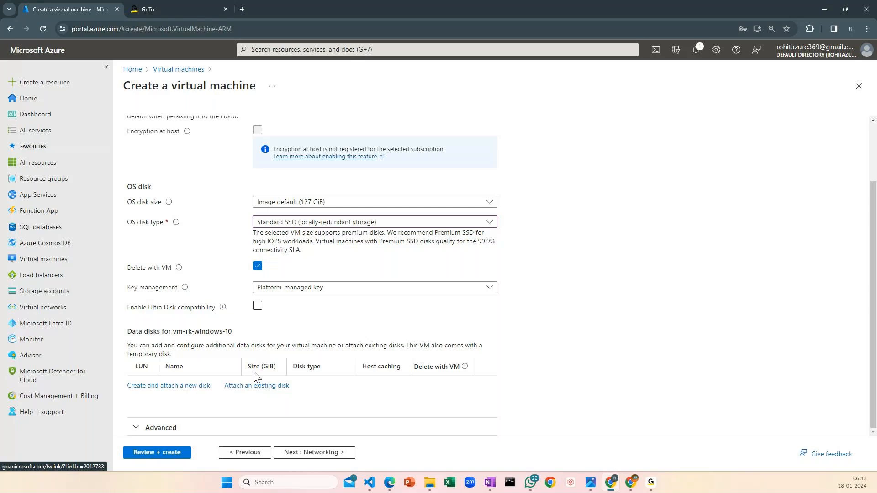
{"action": "left_click", "coordinate": [318, 453]}
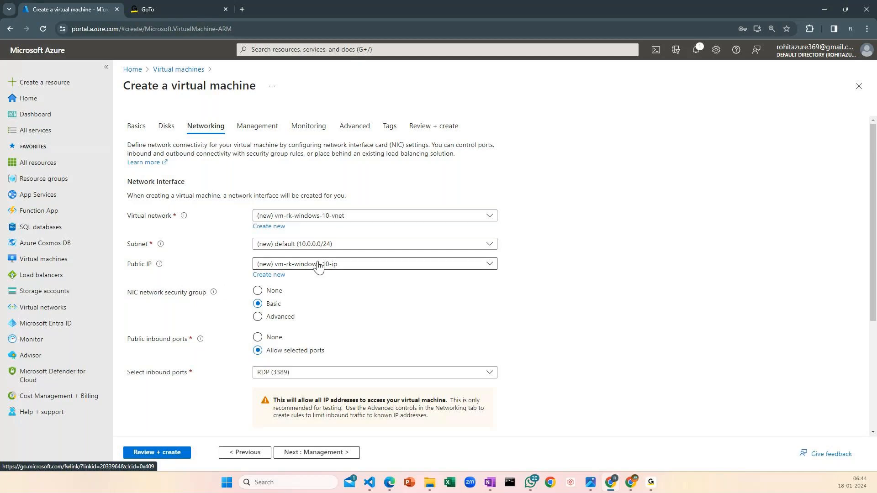
Enable deleting the public IP and NIC when the VM is deleted, and proceed to the management settings
{"action": "scroll", "coordinate": [293, 263], "scroll_direction": "down", "scroll_amount": 1}
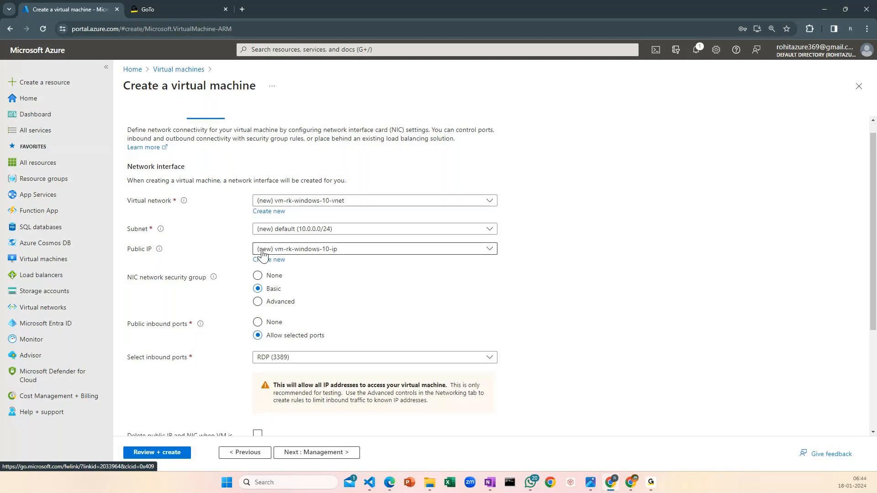
{"action": "scroll", "coordinate": [363, 290], "scroll_direction": "down", "scroll_amount": 3}
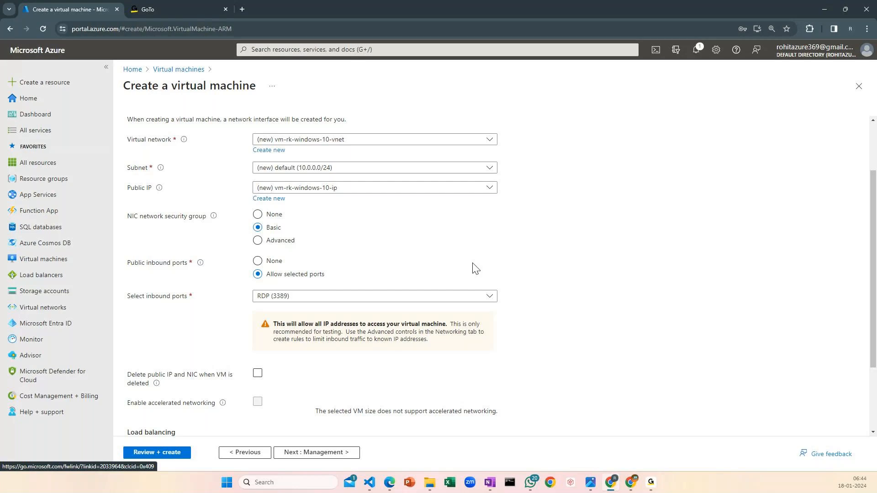
{"action": "scroll", "coordinate": [475, 268], "scroll_direction": "down", "scroll_amount": 2}
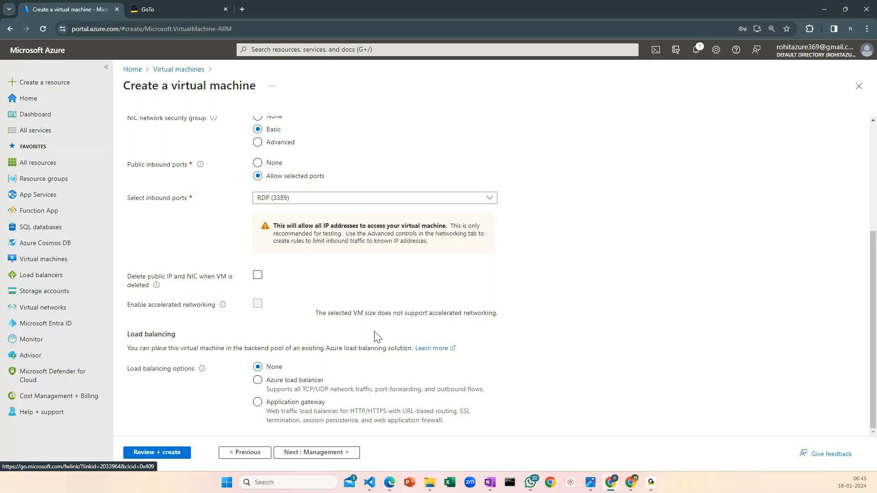
{"action": "left_click", "coordinate": [259, 276]}
{"action": "left_click", "coordinate": [258, 275]}
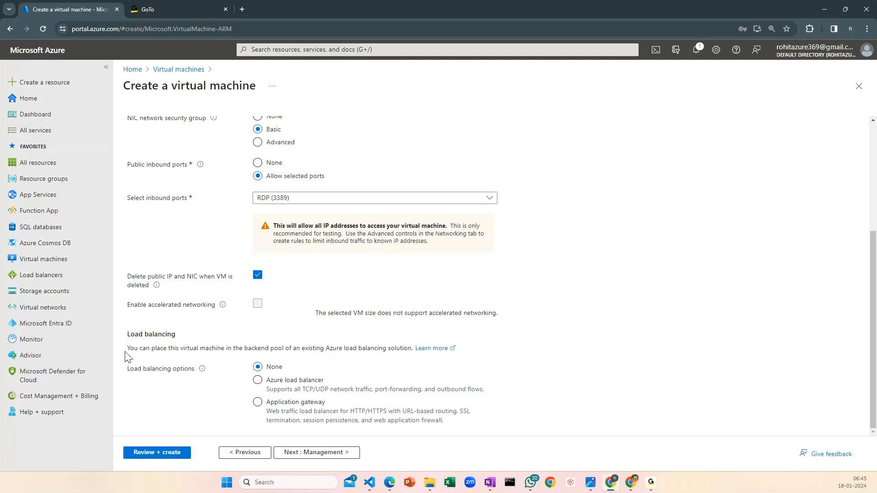
{"action": "left_click", "coordinate": [328, 456]}
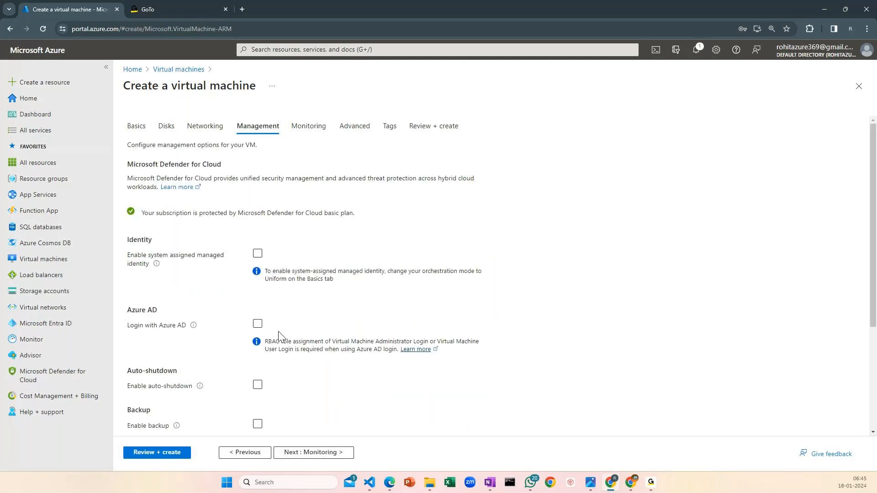
Keep the default management, monitoring, advanced and tags settings and proceed to the final review of the virtual machine
{"action": "scroll", "coordinate": [280, 337], "scroll_direction": "down", "scroll_amount": 3}
{"action": "scroll", "coordinate": [289, 339], "scroll_direction": "down", "scroll_amount": 1}
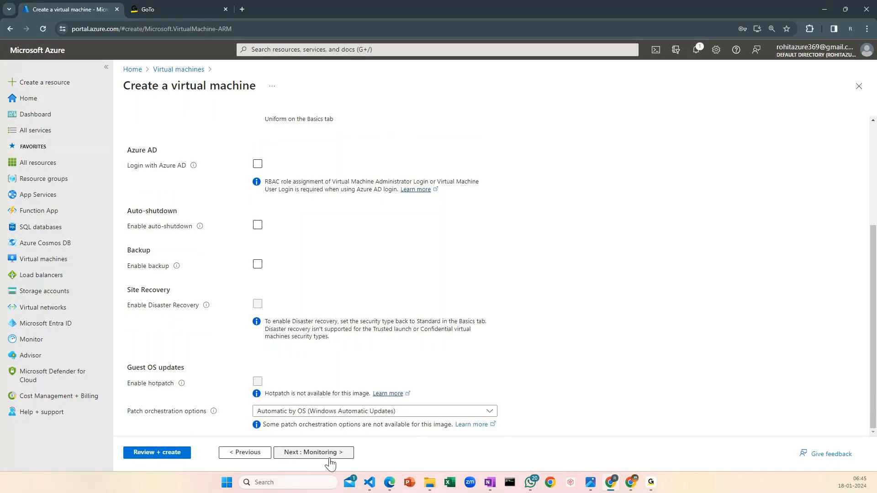
{"action": "left_click", "coordinate": [313, 452]}
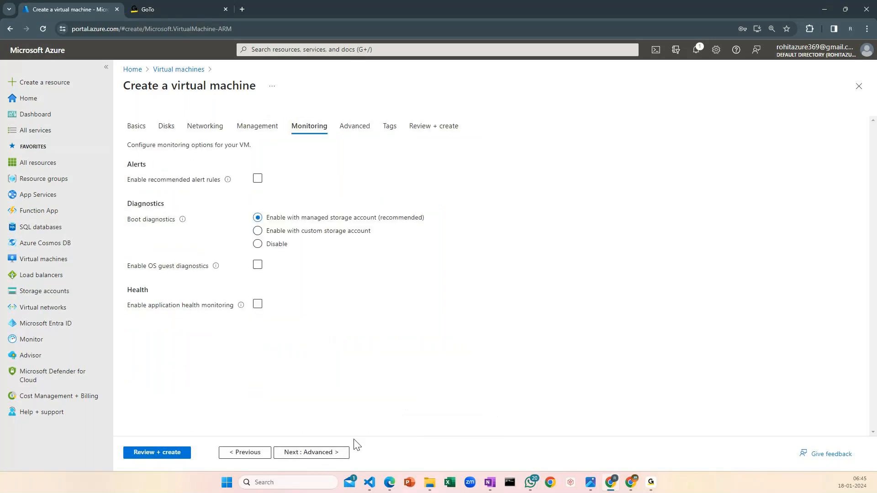
{"action": "left_click", "coordinate": [295, 452]}
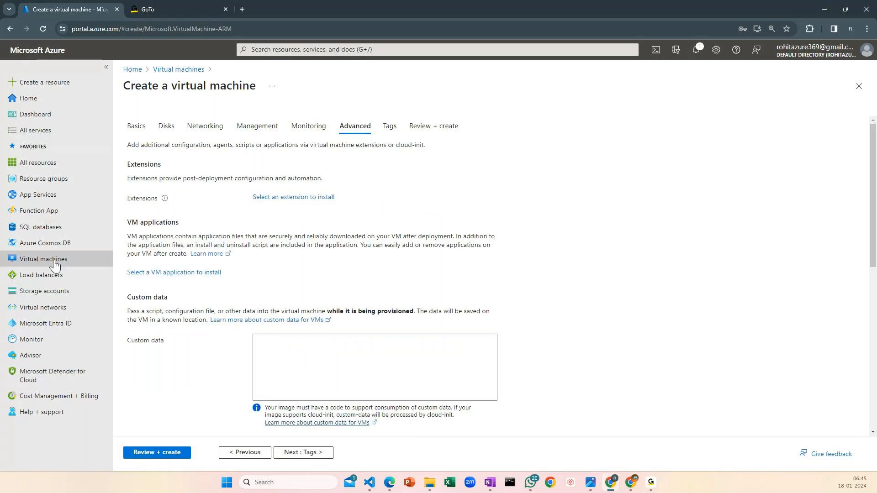
{"action": "left_click", "coordinate": [306, 452]}
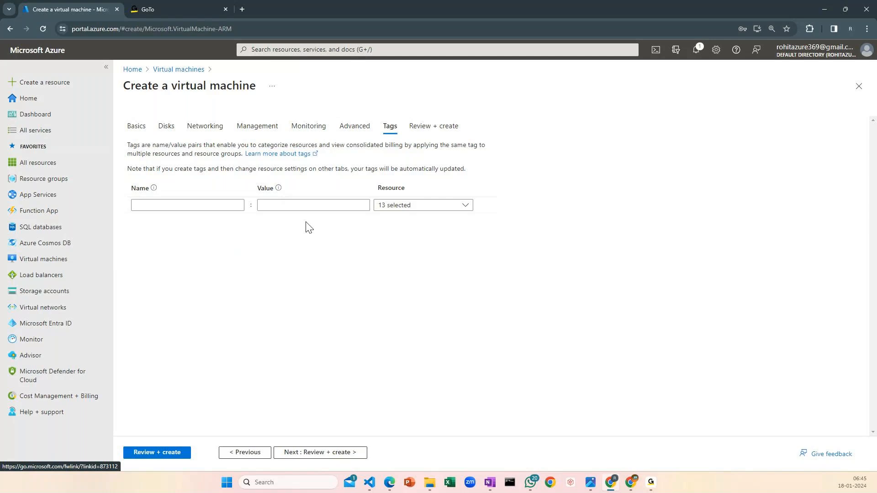
{"action": "left_click", "coordinate": [341, 455]}
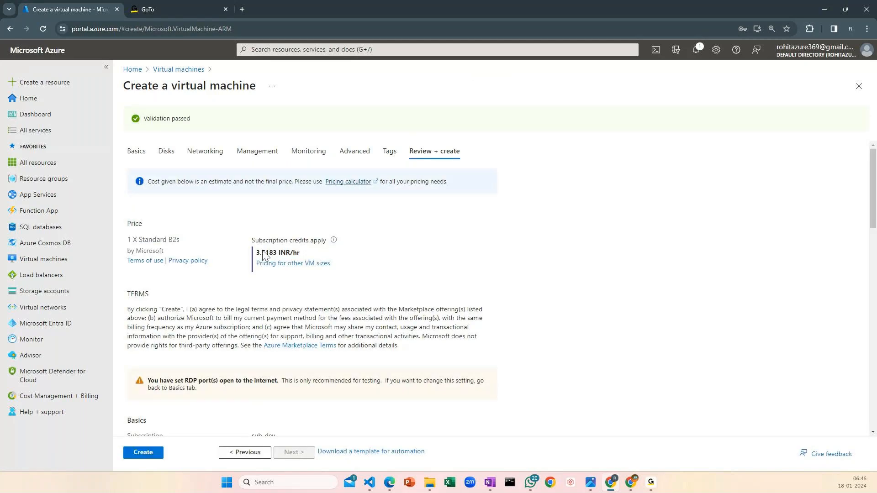
Review the hourly price and the configuration summary, from the basics, disks and networking to the management, monitoring and advanced settings
{"action": "left_click_drag", "start_coordinate": [300, 253], "coordinate": [264, 252]}
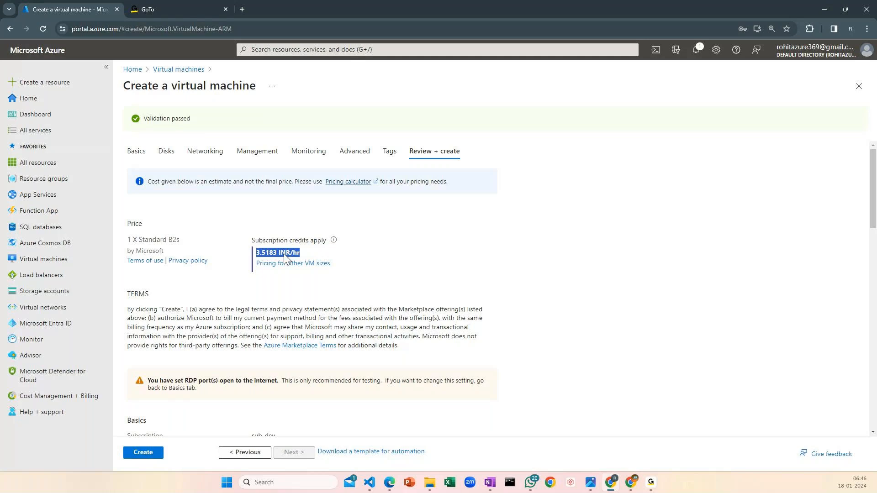
{"action": "left_click", "coordinate": [375, 264]}
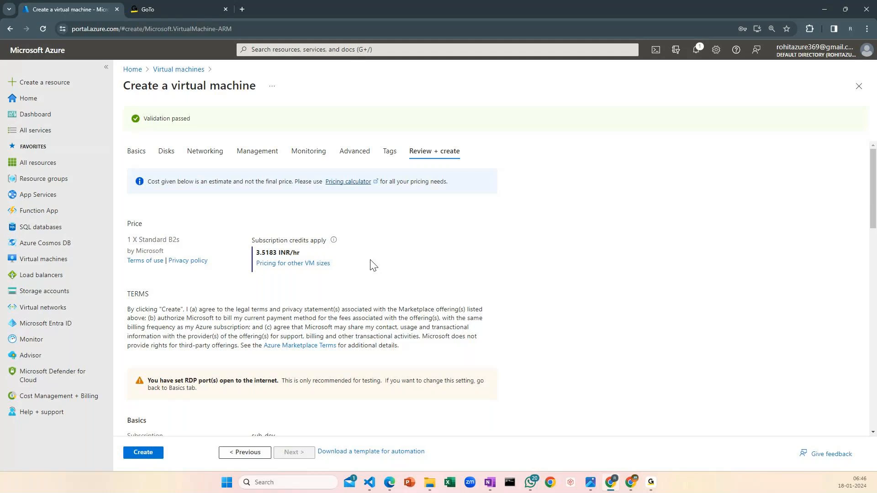
{"action": "scroll", "coordinate": [371, 264], "scroll_direction": "down", "scroll_amount": 4}
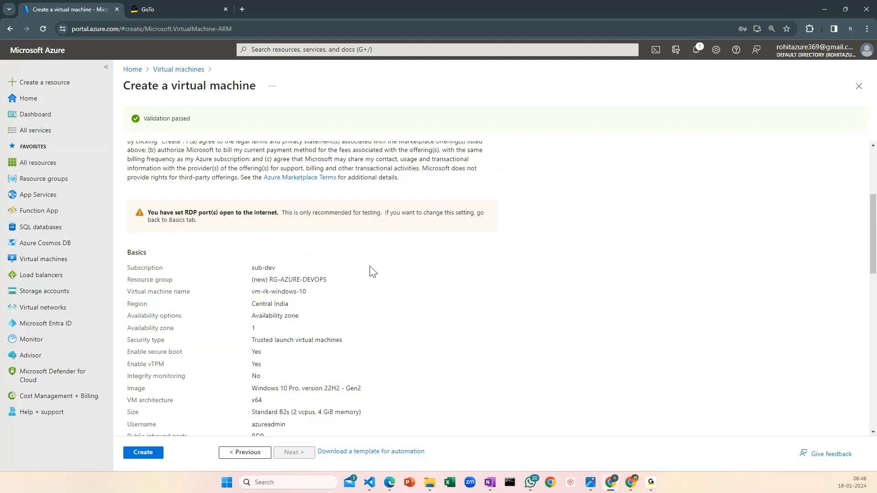
{"action": "scroll", "coordinate": [371, 272], "scroll_direction": "down", "scroll_amount": 2}
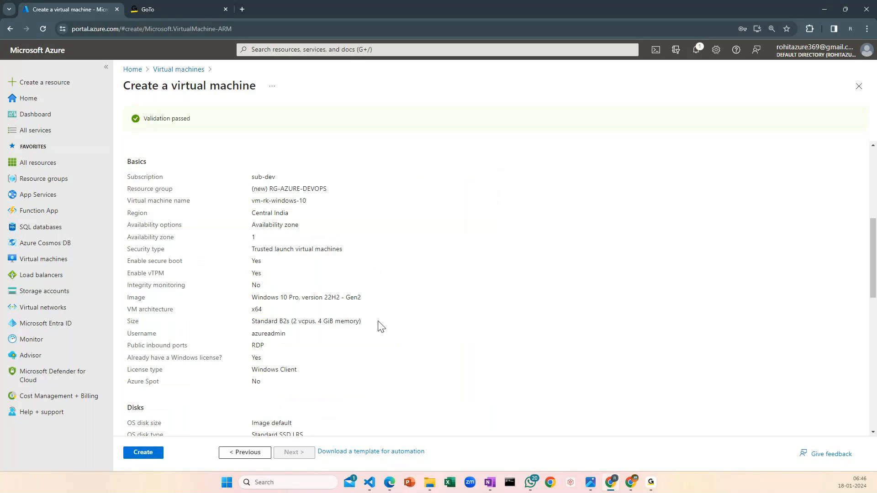
{"action": "left_click_drag", "start_coordinate": [269, 188], "coordinate": [327, 189]}
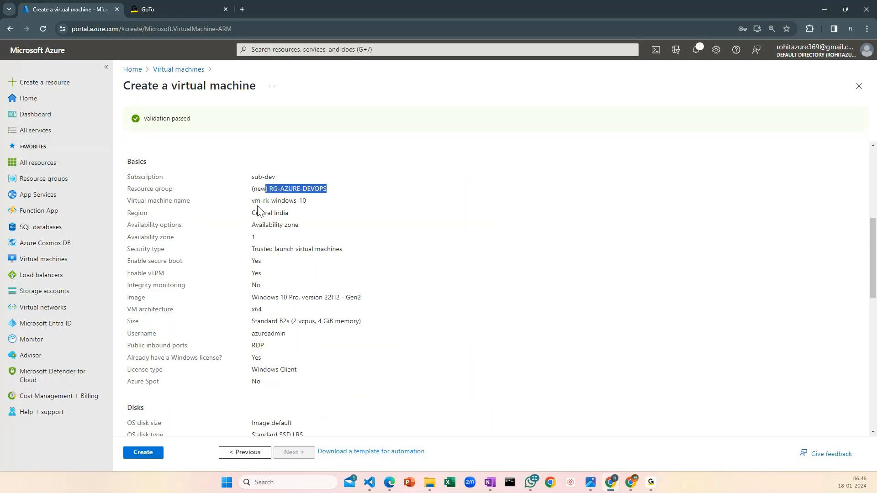
{"action": "left_click_drag", "start_coordinate": [252, 201], "coordinate": [307, 201]}
{"action": "left_click_drag", "start_coordinate": [249, 214], "coordinate": [254, 237]}
{"action": "double_click", "coordinate": [253, 238]}
{"action": "scroll", "coordinate": [362, 278], "scroll_direction": "down", "scroll_amount": 1}
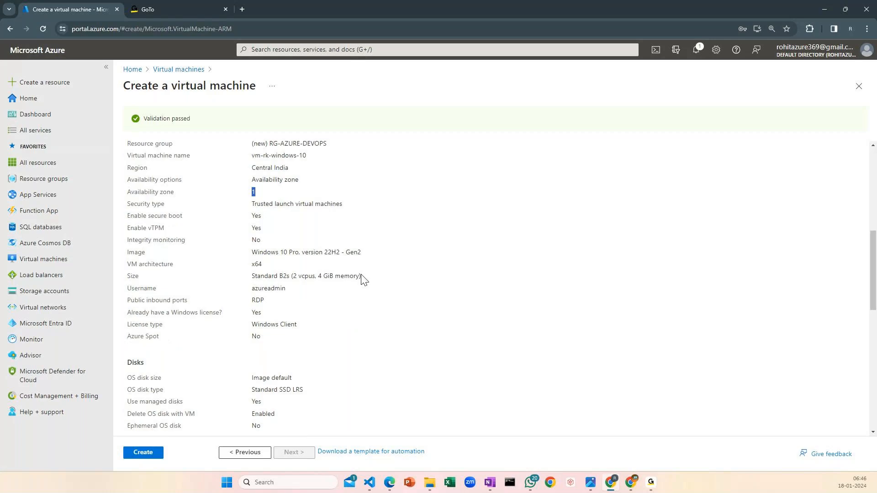
{"action": "left_click_drag", "start_coordinate": [250, 254], "coordinate": [357, 254]}
{"action": "scroll", "coordinate": [248, 257], "scroll_direction": "down", "scroll_amount": 1}
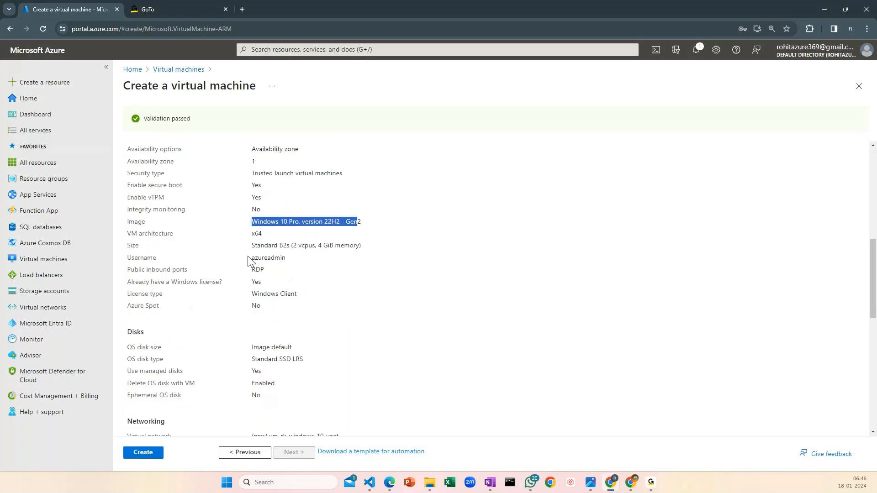
{"action": "left_click_drag", "start_coordinate": [249, 258], "coordinate": [286, 258]}
{"action": "scroll", "coordinate": [340, 275], "scroll_direction": "down", "scroll_amount": 1}
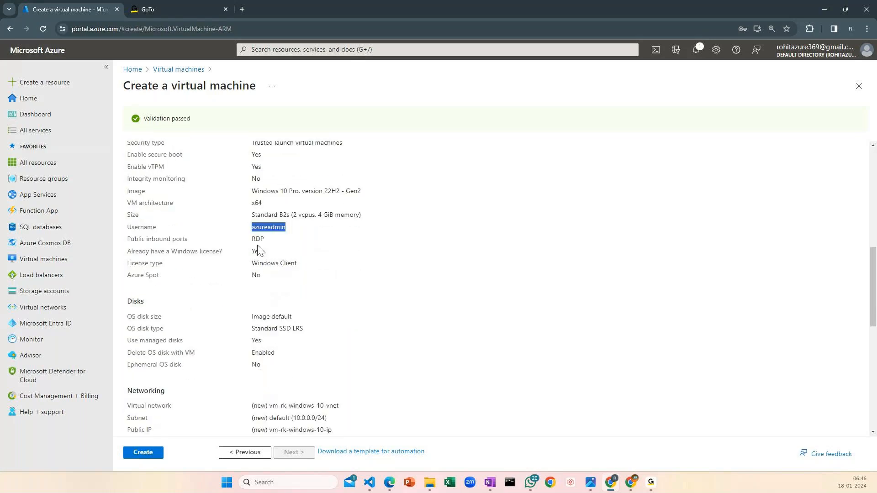
{"action": "left_click_drag", "start_coordinate": [256, 239], "coordinate": [329, 250]}
{"action": "scroll", "coordinate": [243, 257], "scroll_direction": "down", "scroll_amount": 2}
{"action": "scroll", "coordinate": [358, 292], "scroll_direction": "down", "scroll_amount": 2}
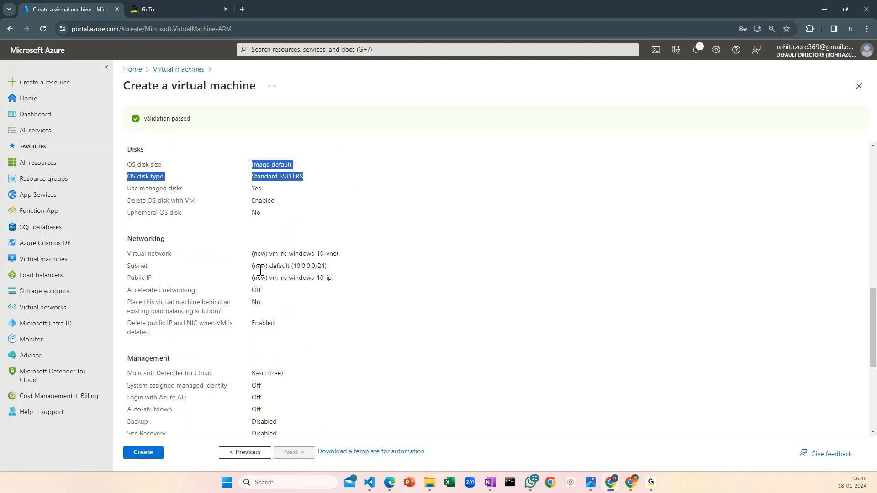
{"action": "scroll", "coordinate": [319, 307], "scroll_direction": "down", "scroll_amount": 6}
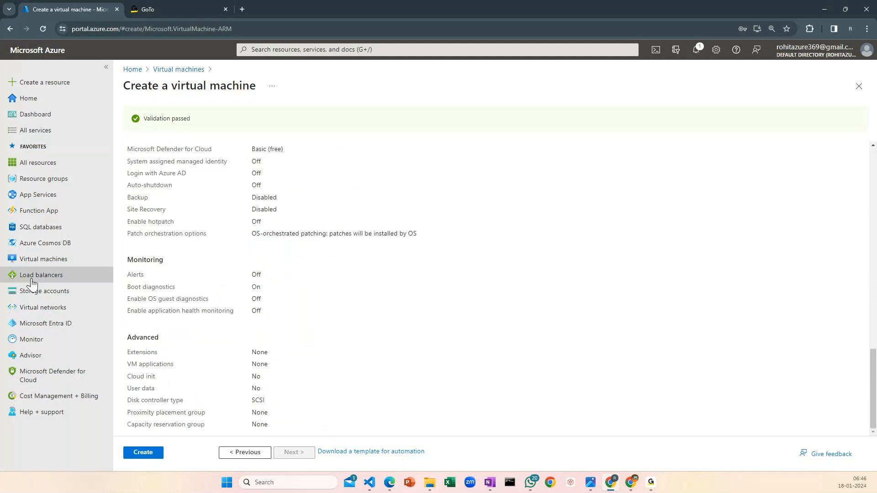
Create the virtual machine, refresh its deployment status and check the deployment progress in the notifications
{"action": "left_click", "coordinate": [143, 452]}
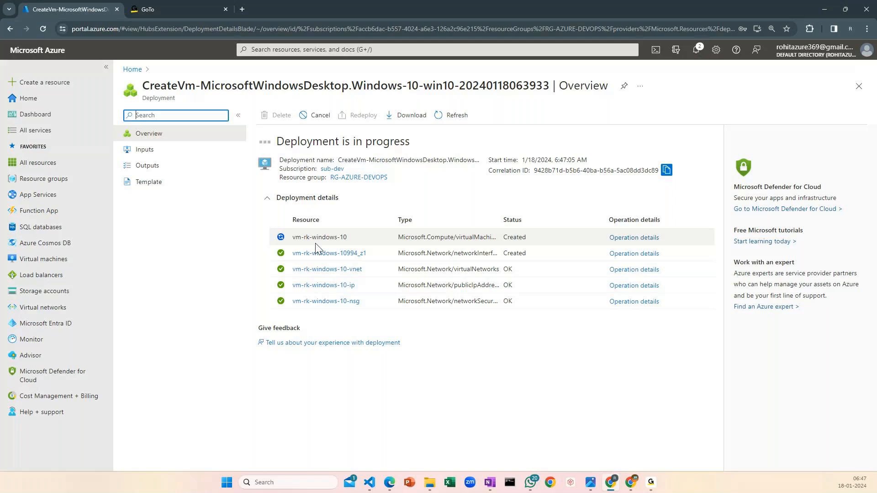
{"action": "left_click", "coordinate": [438, 116]}
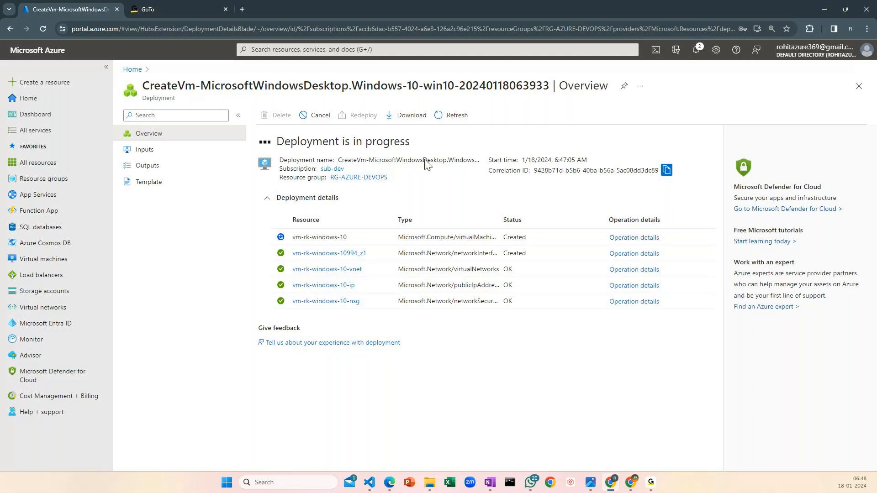
{"action": "left_click", "coordinate": [697, 51]}
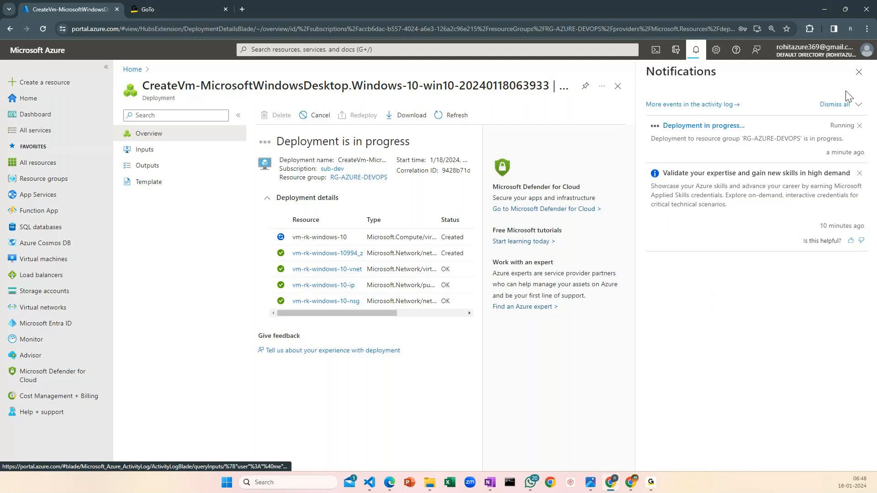
{"action": "left_click", "coordinate": [859, 71]}
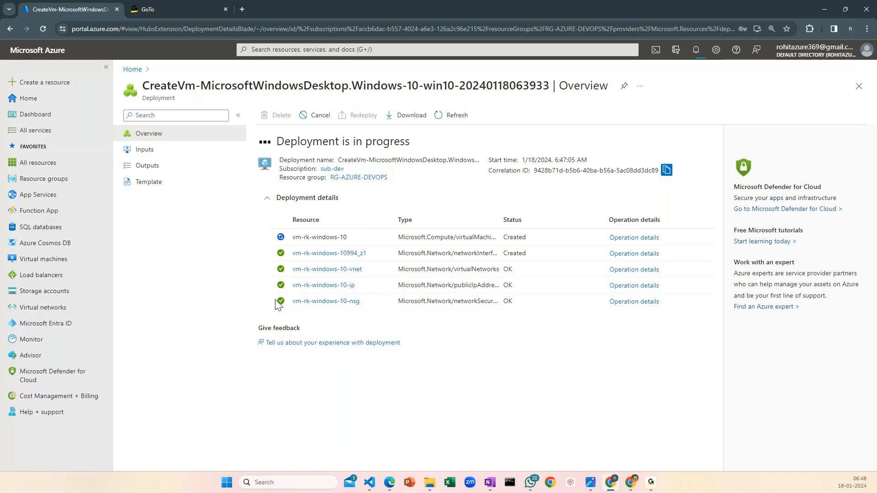
Leave the deployment overview, open vm-rk-windows-10 from the virtual machines list and bring up its connection options page
{"action": "left_click", "coordinate": [132, 69]}
{"action": "left_click", "coordinate": [330, 176]}
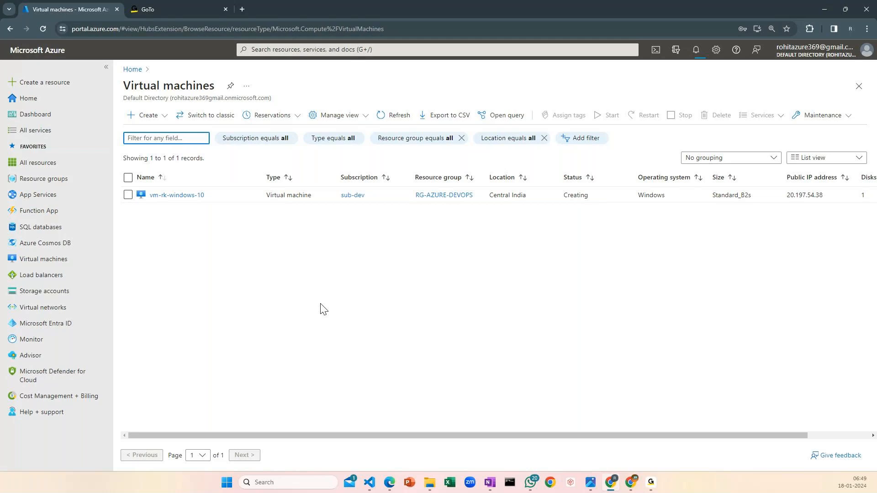
{"action": "left_click", "coordinate": [180, 197]}
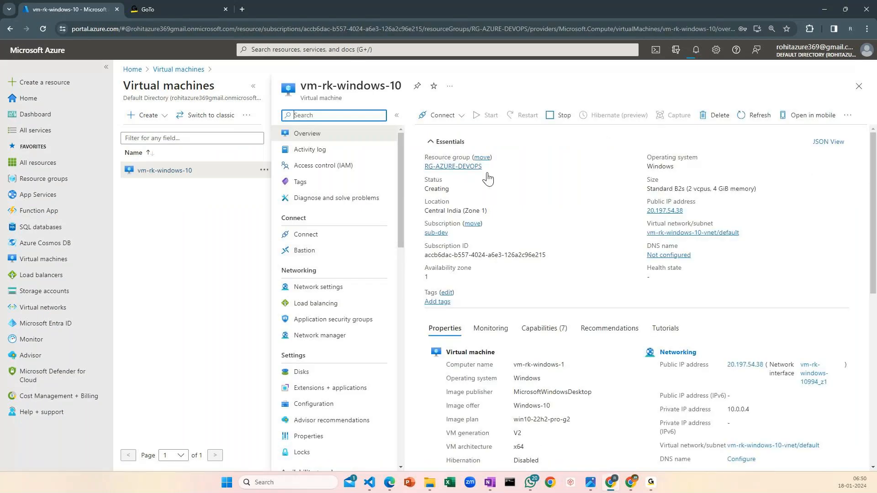
{"action": "left_click", "coordinate": [456, 123]}
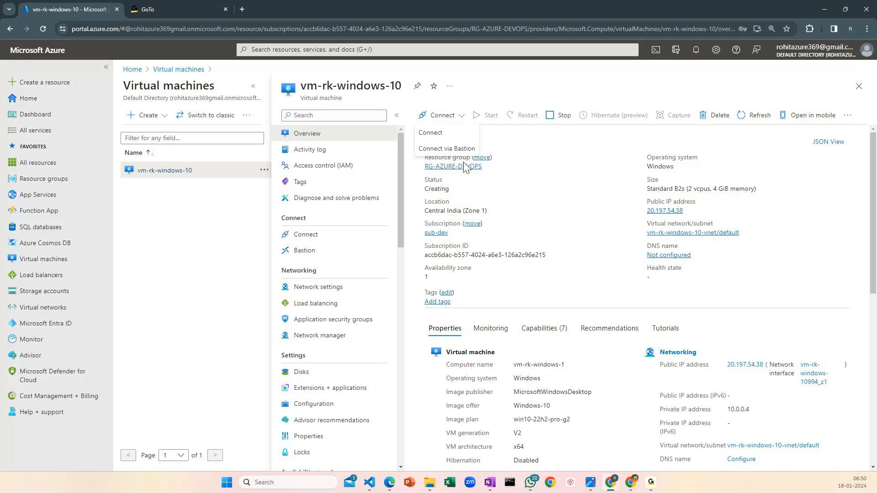
{"action": "left_click", "coordinate": [442, 133]}
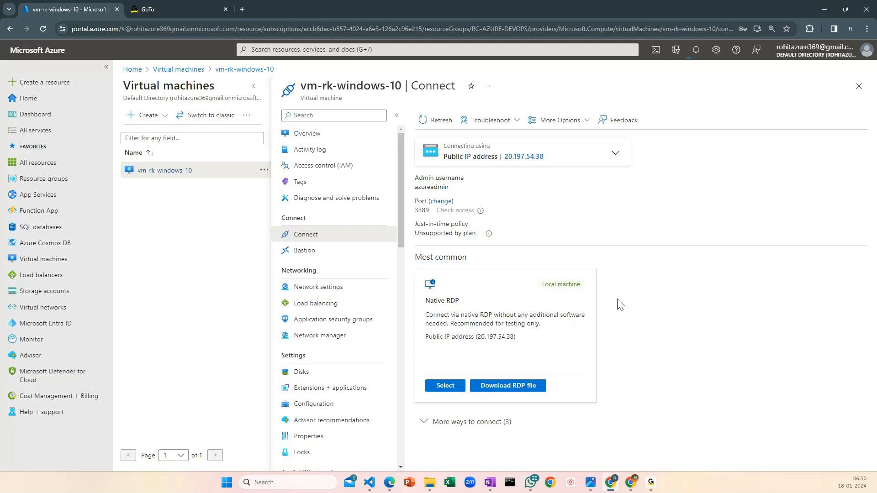
Open Remote Desktop Connection with its full options, examine where the computer address and user name are entered, and close it
{"action": "key", "text": "super"}
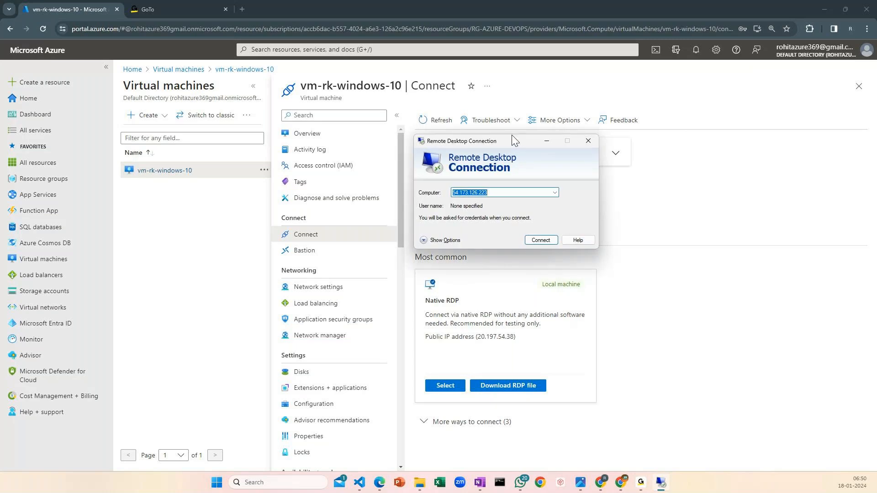
{"action": "left_click_drag", "start_coordinate": [511, 135], "coordinate": [216, 168]}
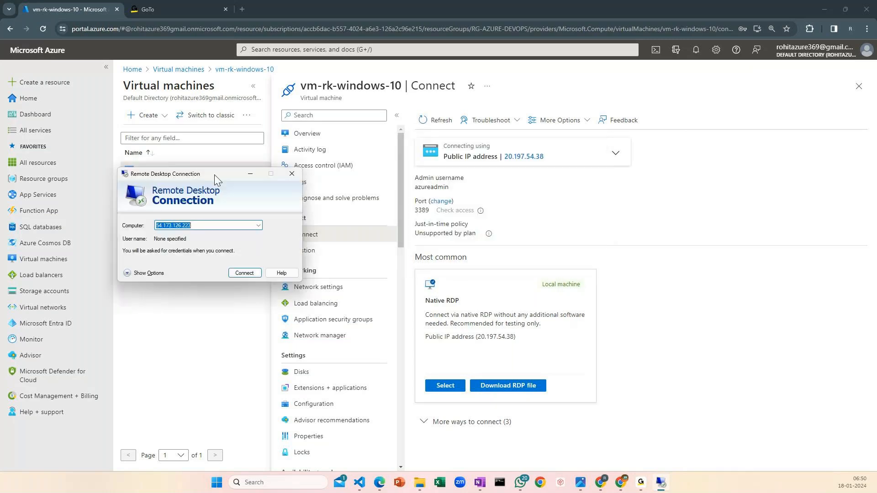
{"action": "left_click", "coordinate": [160, 269]}
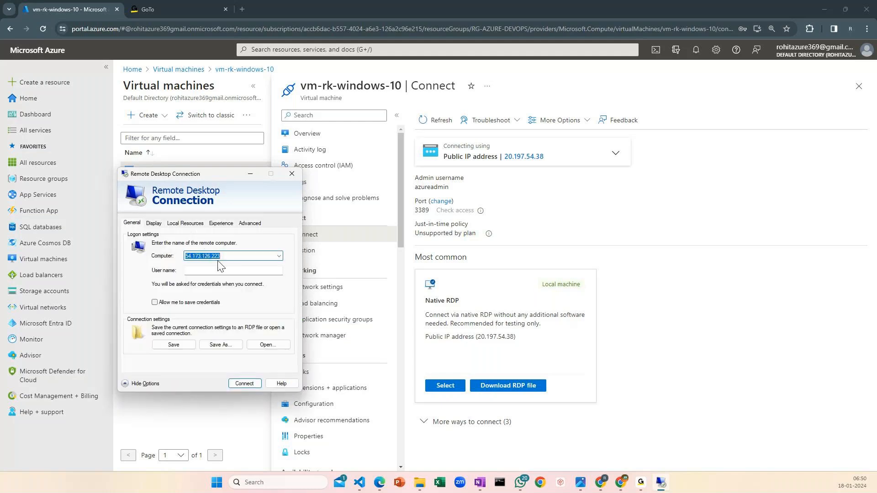
{"action": "left_click", "coordinate": [212, 256]}
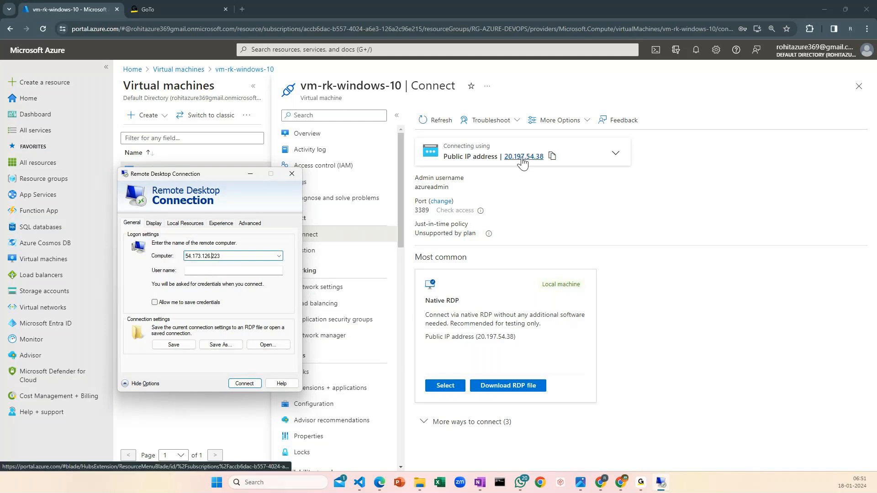
{"action": "double_click", "coordinate": [221, 256]}
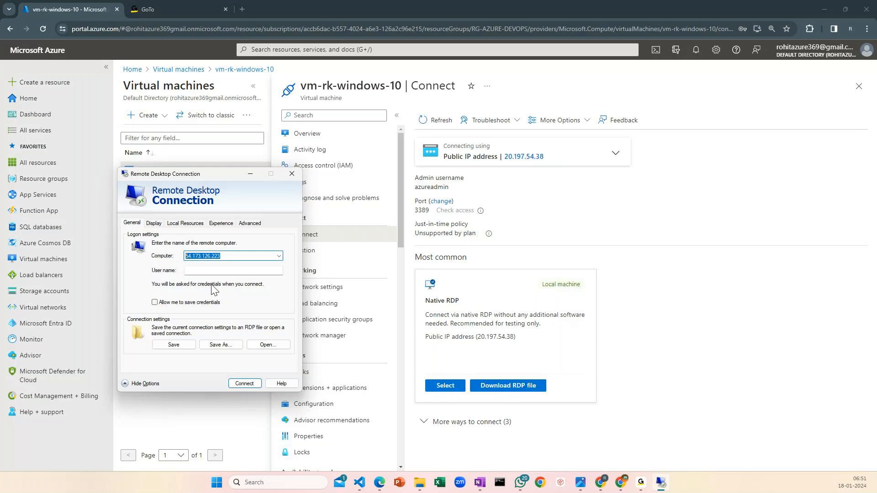
{"action": "left_click", "coordinate": [202, 272]}
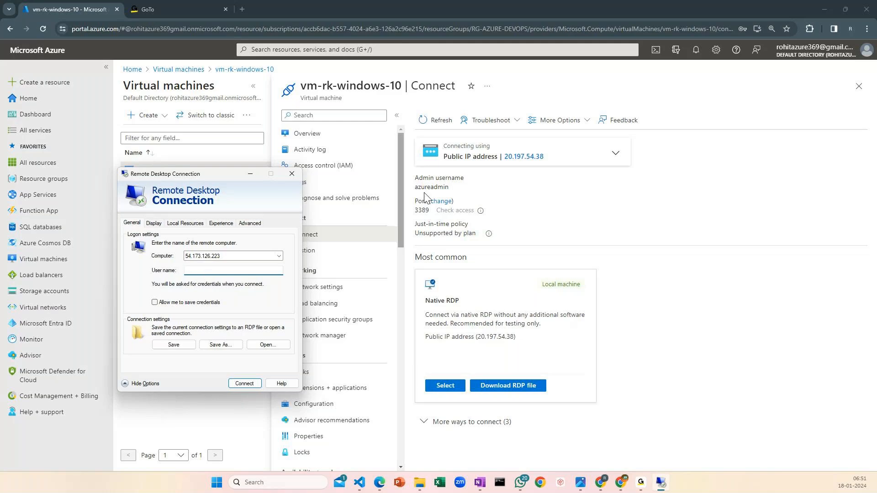
{"action": "mouse_move", "coordinate": [449, 186]}
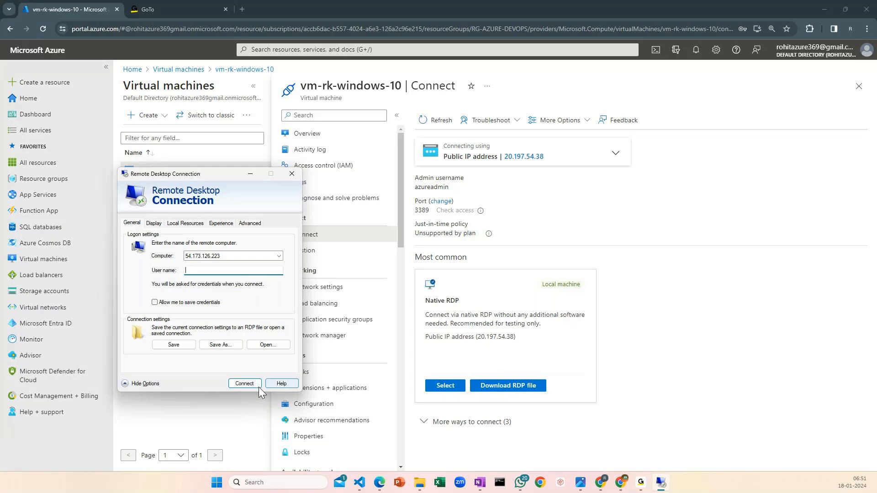
{"action": "left_click", "coordinate": [291, 174]}
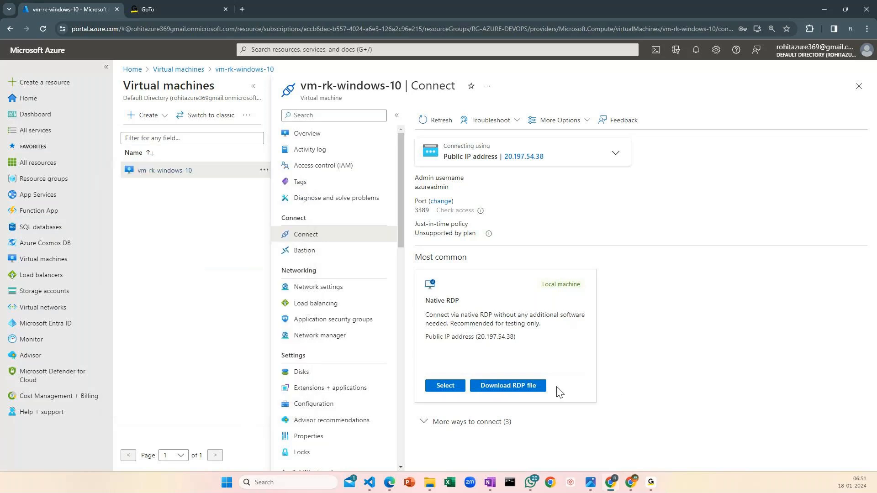
Download the RDP file for vm-rk-windows-10, open it and agree to connect to the remote computer despite the unidentified publisher
{"action": "left_click", "coordinate": [528, 387]}
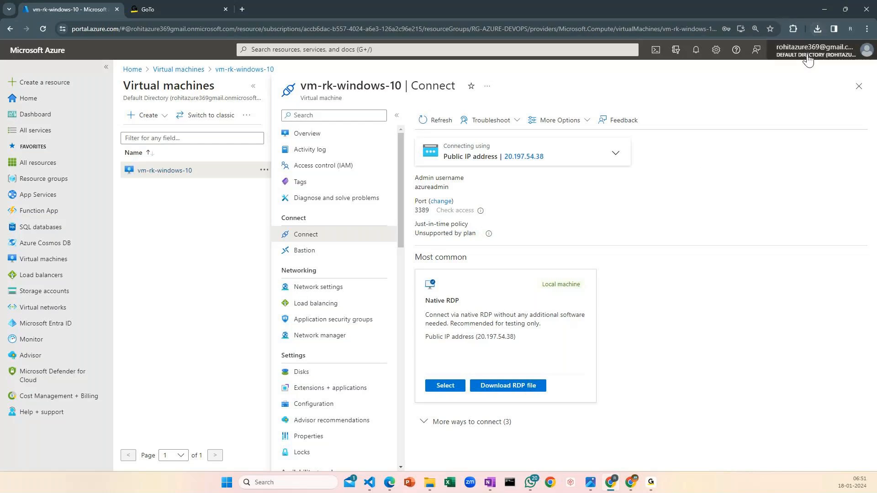
{"action": "left_click", "coordinate": [817, 30]}
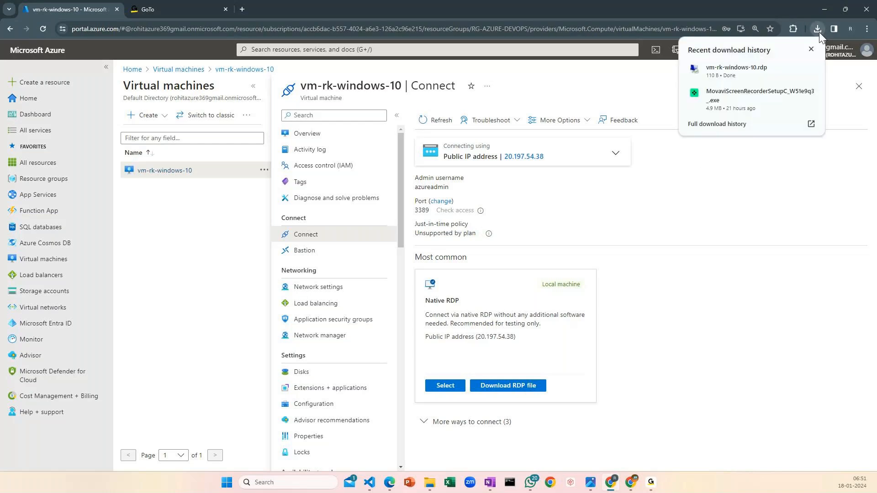
{"action": "left_click", "coordinate": [717, 80]}
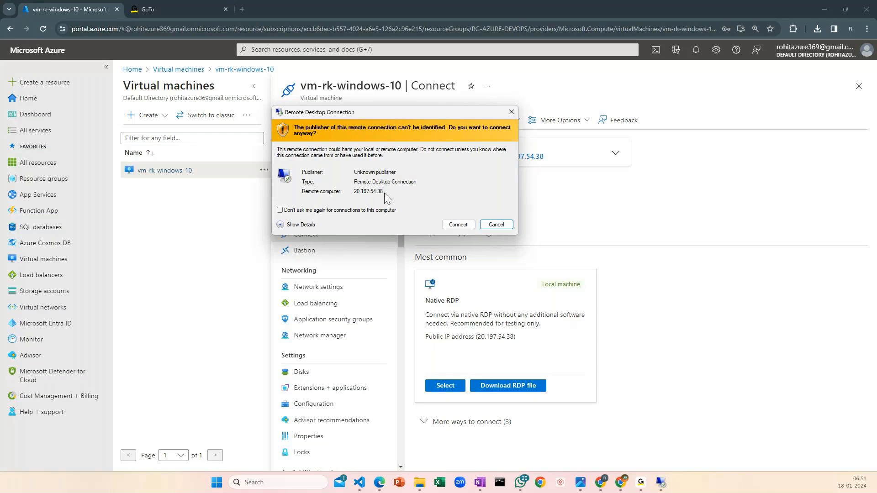
{"action": "left_click", "coordinate": [454, 225]}
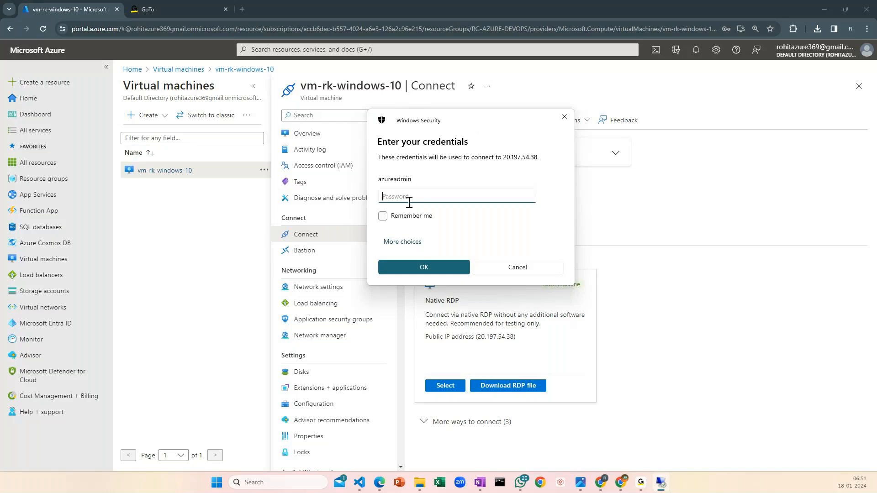
Try to sign in to the remote computer as azureadmin with the account password, with the credentials remembered
{"action": "type", "text": "••••••••••••"}
{"action": "key", "text": "BackSpace"}
{"action": "key", "text": "BackSpace"}
{"action": "key", "text": "ctrl+a"}
{"action": "key", "text": "BackSpace"}
{"action": "type", "text": "••••••••••••••"}
{"action": "left_click", "coordinate": [415, 216]}
{"action": "left_click", "coordinate": [443, 267]}
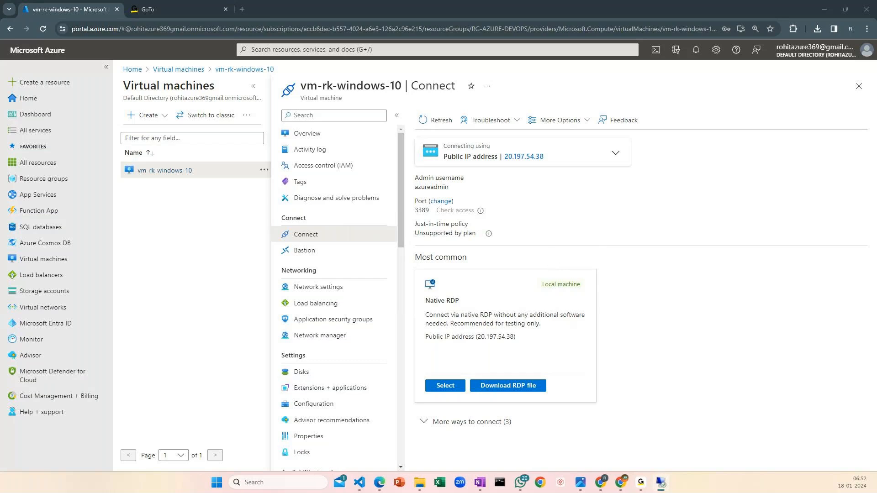
Retry the remote sign-in by re-entering the azureadmin account password
{"action": "left_click", "coordinate": [360, 229]}
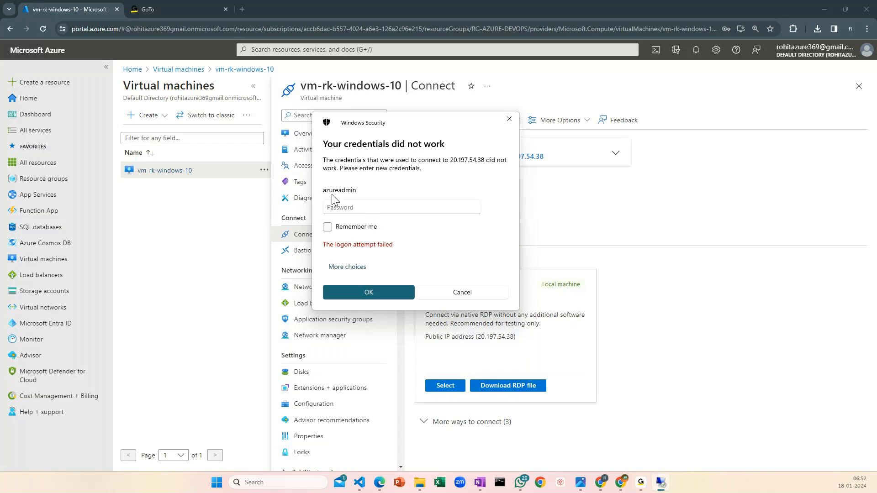
{"action": "left_click", "coordinate": [362, 209]}
{"action": "type", "text": "••"}
{"action": "key", "text": "BackSpace"}
{"action": "type", "text": "•••••••••••"}
{"action": "key", "text": "Return"}
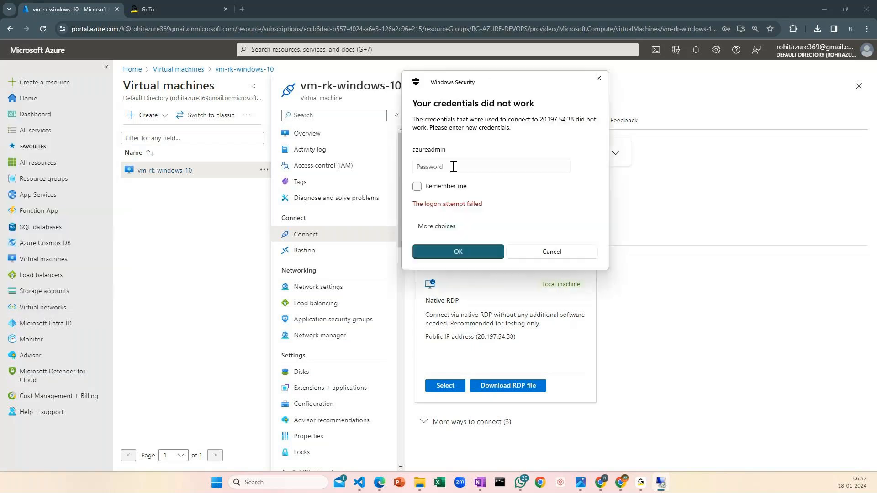
{"action": "left_click", "coordinate": [453, 167]}
{"action": "type", "text": "•••••••••••••••"}
{"action": "left_click", "coordinate": [459, 254]}
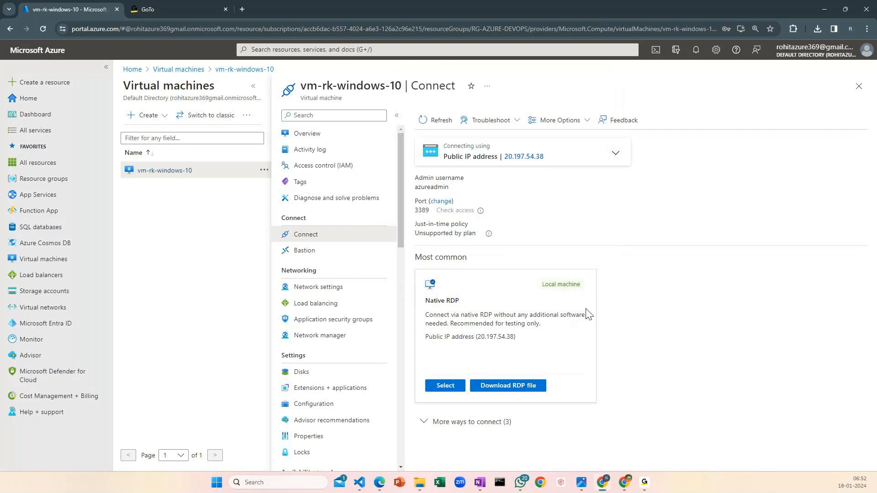
Reset the azureadmin password of vm-rk-windows-10 by entering and confirming a new password and applying the update
{"action": "scroll", "coordinate": [314, 284], "scroll_direction": "down", "scroll_amount": 1}
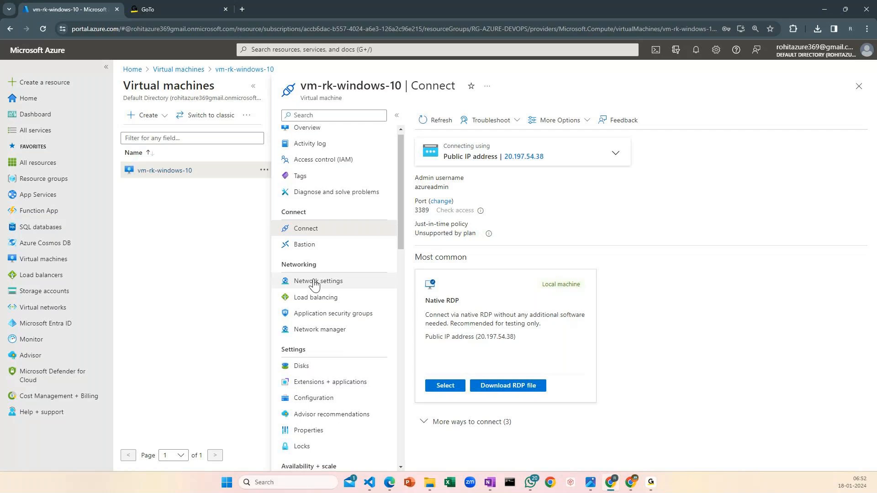
{"action": "scroll", "coordinate": [315, 288], "scroll_direction": "down", "scroll_amount": 5}
{"action": "scroll", "coordinate": [318, 298], "scroll_direction": "down", "scroll_amount": 9}
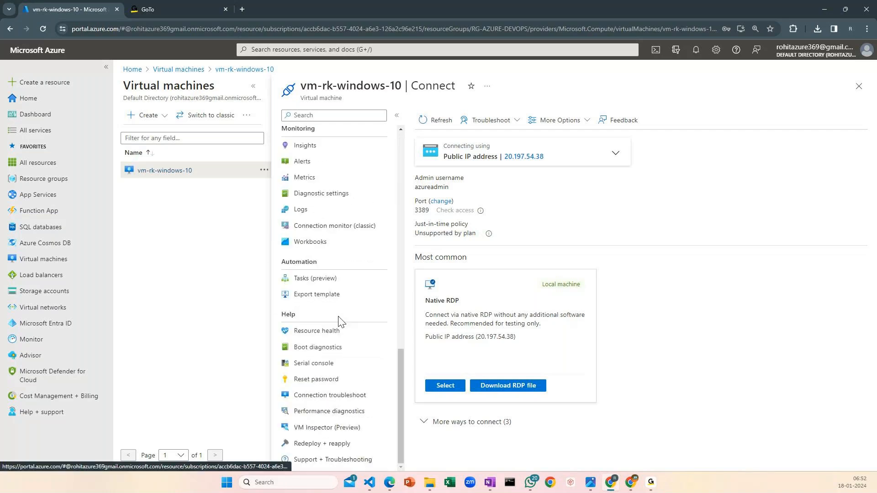
{"action": "left_click", "coordinate": [317, 379]}
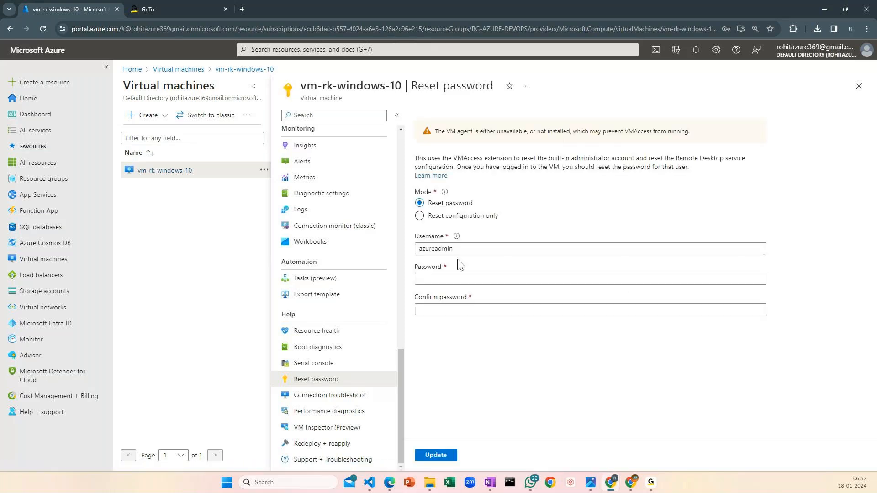
{"action": "left_click", "coordinate": [436, 280]}
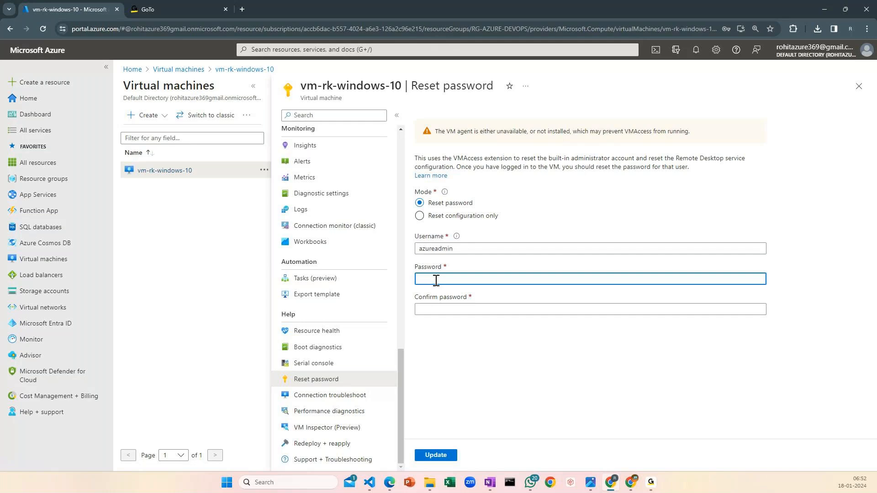
{"action": "type", "text": "••••••••••••••"}
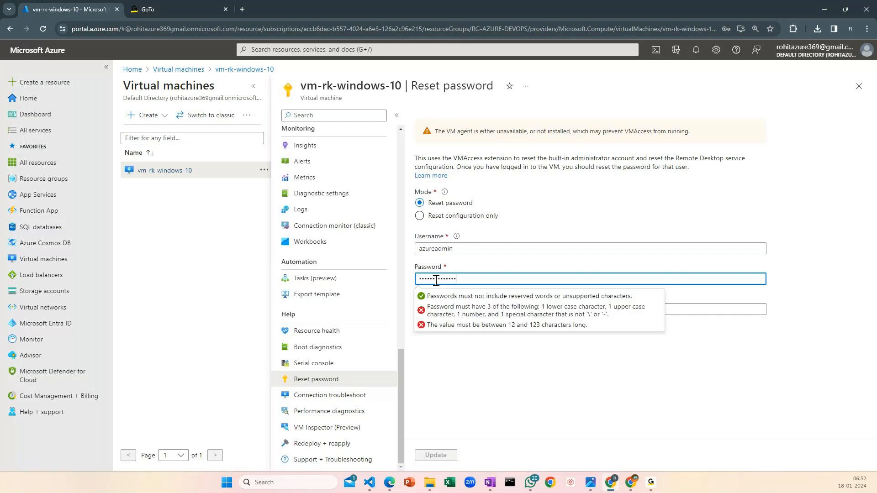
{"action": "key", "text": "Tab"}
{"action": "type", "text": "•"}
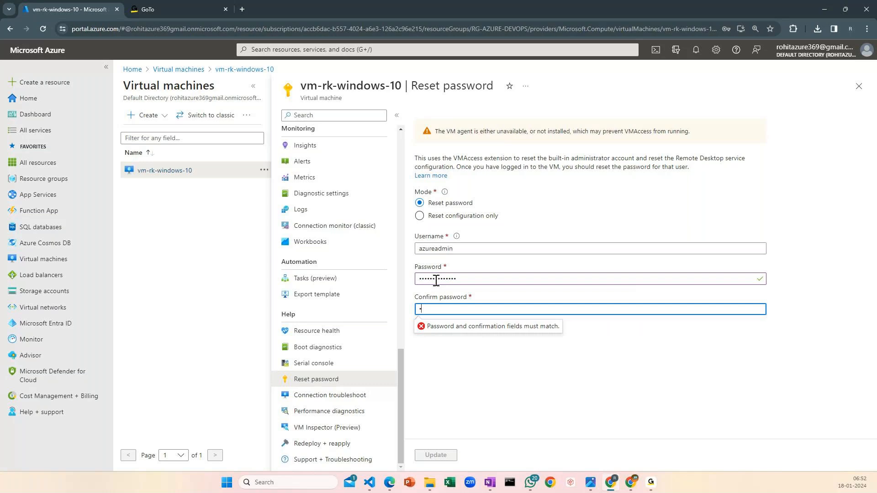
{"action": "type", "text": "•••••••••••••"}
{"action": "left_click", "coordinate": [436, 455]}
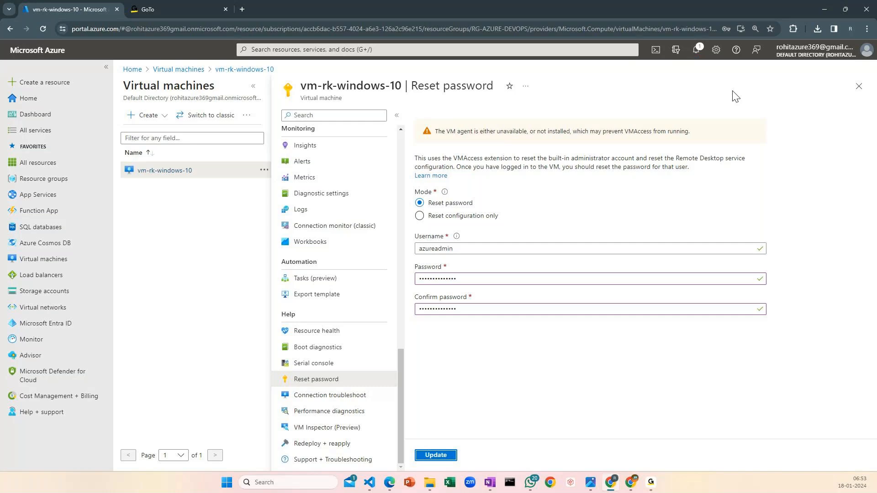
Open the downloaded vm-rk-windows-10.rdp file again and agree to connect despite the unknown publisher
{"action": "left_click", "coordinate": [815, 29]}
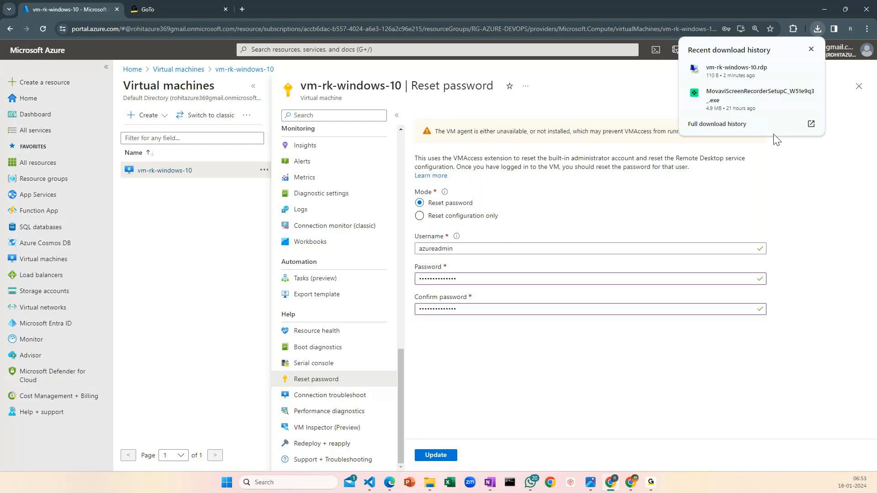
{"action": "left_click", "coordinate": [807, 67]}
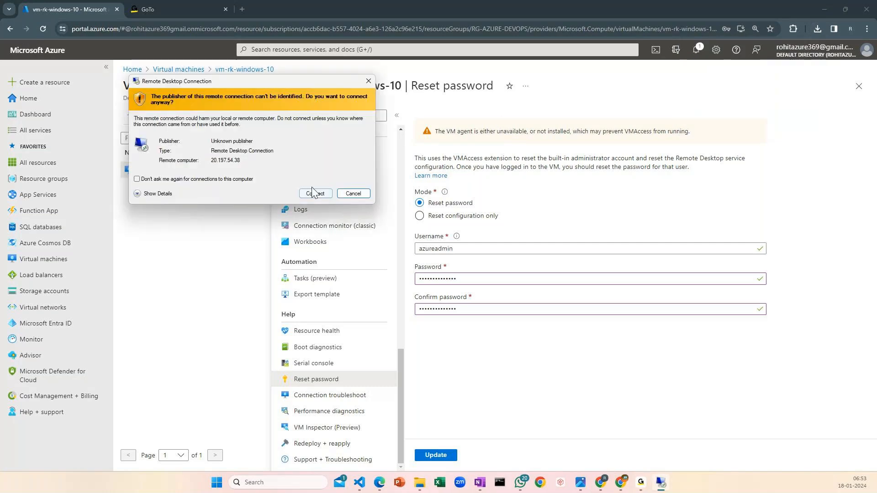
{"action": "left_click", "coordinate": [315, 193]}
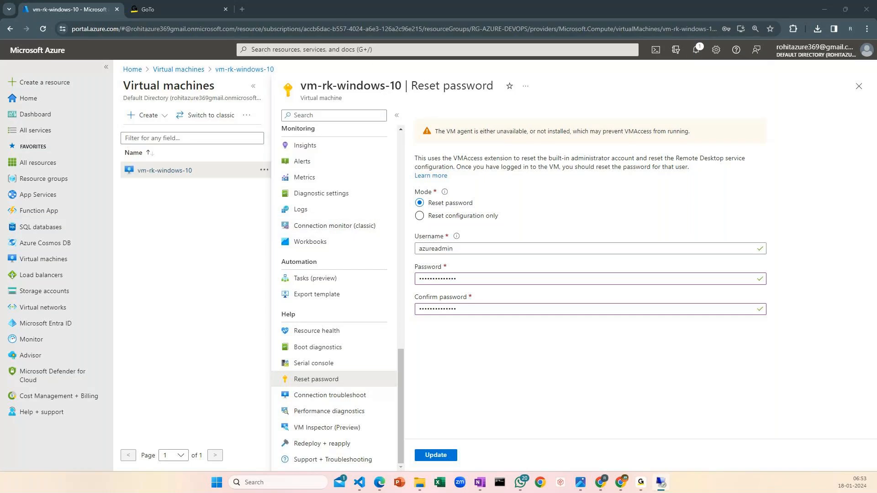
Sign in as azureadmin with the account password and accept the remote computer's unverified certificate
{"action": "type", "text": "••••••••"}
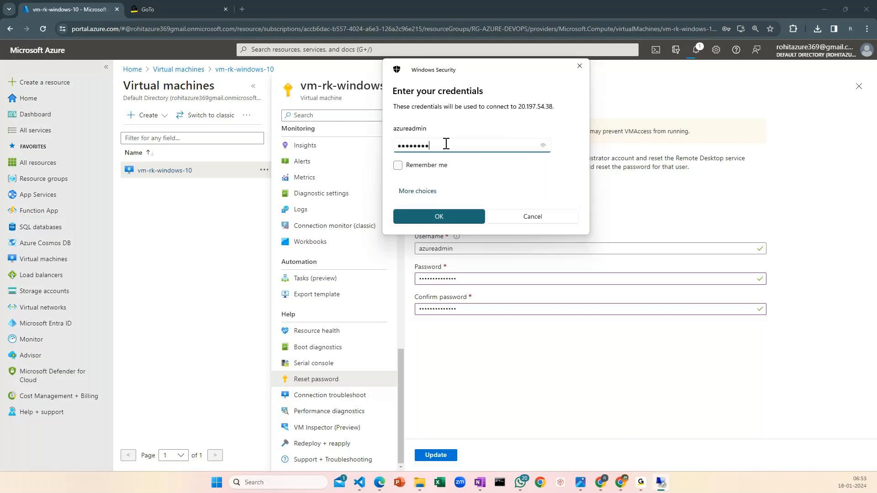
{"action": "key", "text": "BackSpace"}
{"action": "key", "text": "BackSpace"}
{"action": "key", "text": "BackSpace"}
{"action": "key", "text": "BackSpace"}
{"action": "key", "text": "BackSpace"}
{"action": "key", "text": "BackSpace"}
{"action": "key", "text": "BackSpace"}
{"action": "type", "text": "•"}
{"action": "key", "text": "BackSpace"}
{"action": "type", "text": "•••••••••••••"}
{"action": "left_click", "coordinate": [462, 215]}
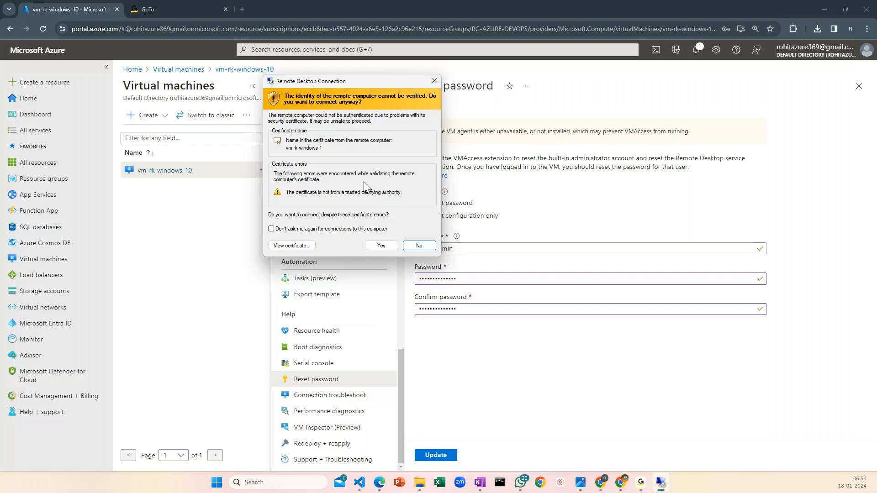
{"action": "left_click", "coordinate": [390, 248]}
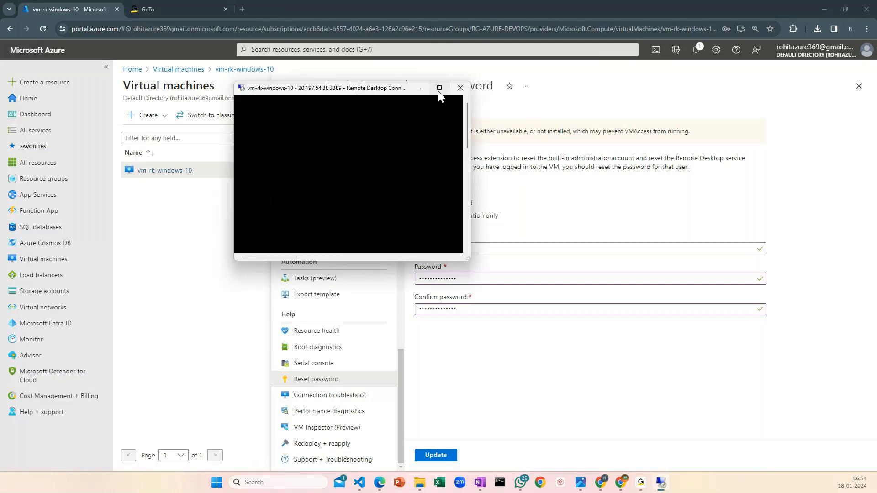
Maximize the remote session, accept the default device privacy settings and allow the PC to be discoverable on the network
{"action": "left_click", "coordinate": [439, 89]}
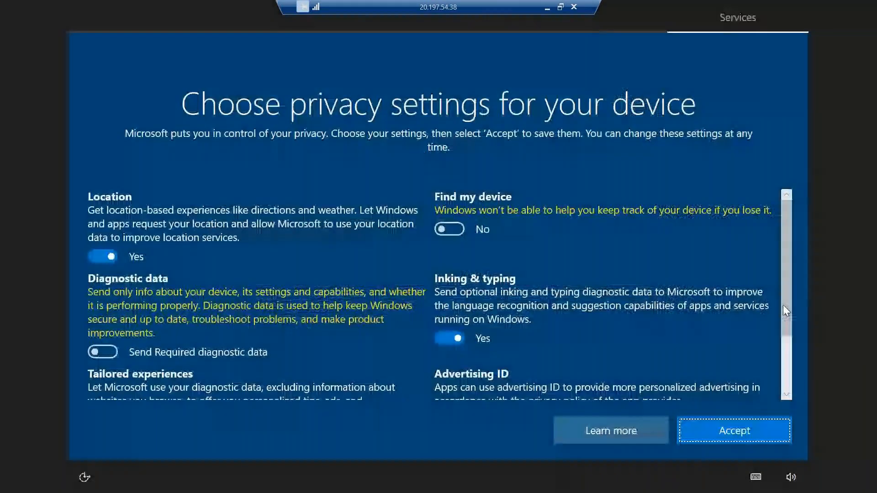
{"action": "key", "text": "Return"}
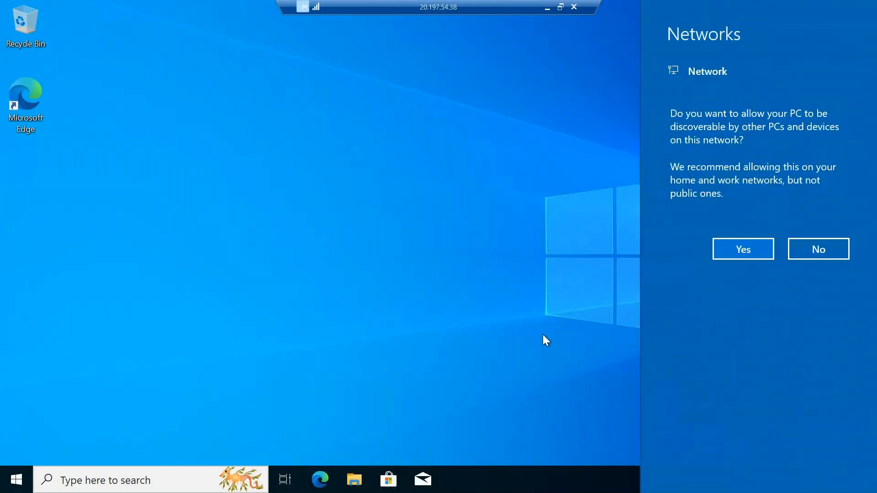
{"action": "left_click", "coordinate": [770, 254]}
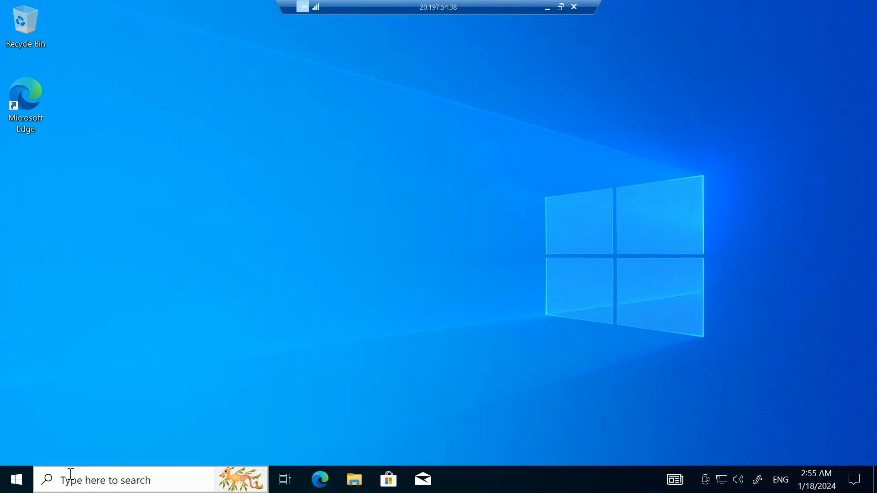
Open Microsoft Edge on the remote desktop and complete its welcome setup without signing in or importing Google data
{"action": "double_click", "coordinate": [31, 115]}
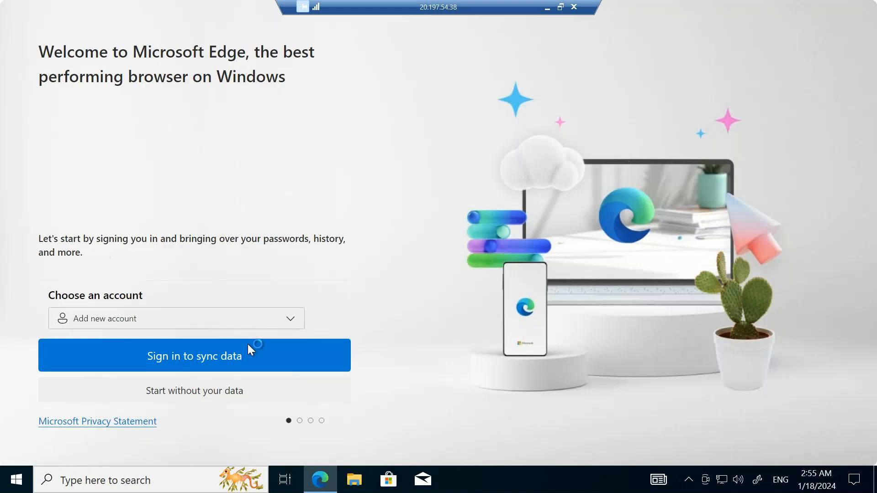
{"action": "left_click", "coordinate": [237, 401]}
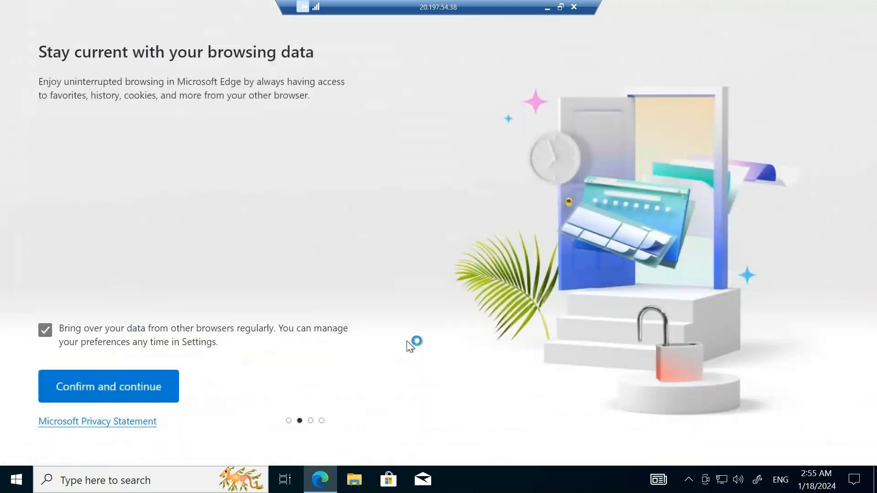
{"action": "left_click", "coordinate": [97, 401]}
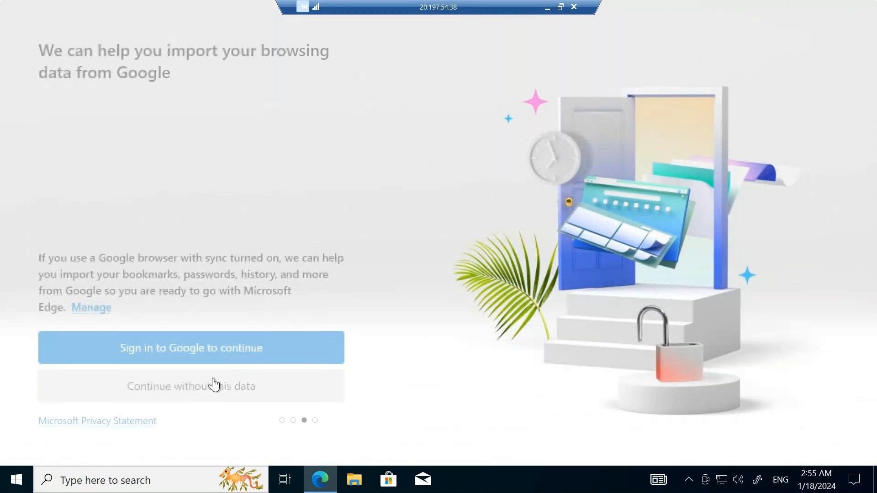
{"action": "left_click", "coordinate": [196, 393]}
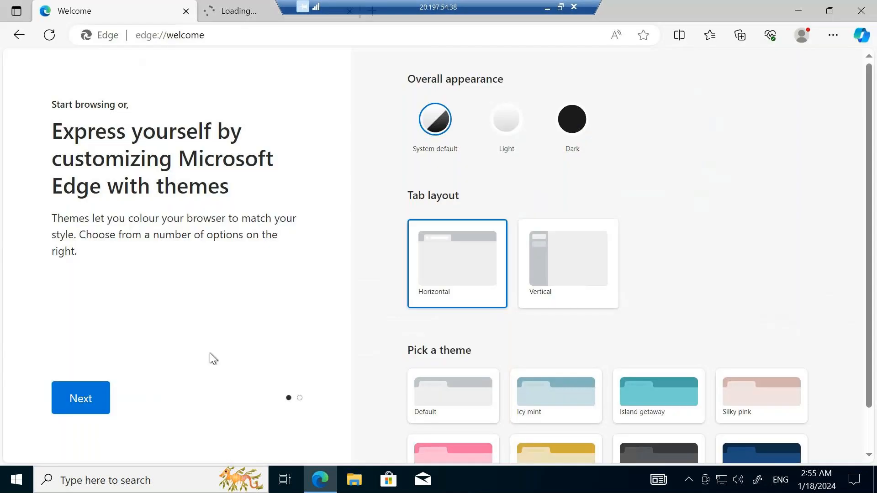
Load google.com in the second Edge tab to test internet access from the virtual machine
{"action": "left_click", "coordinate": [284, 41]}
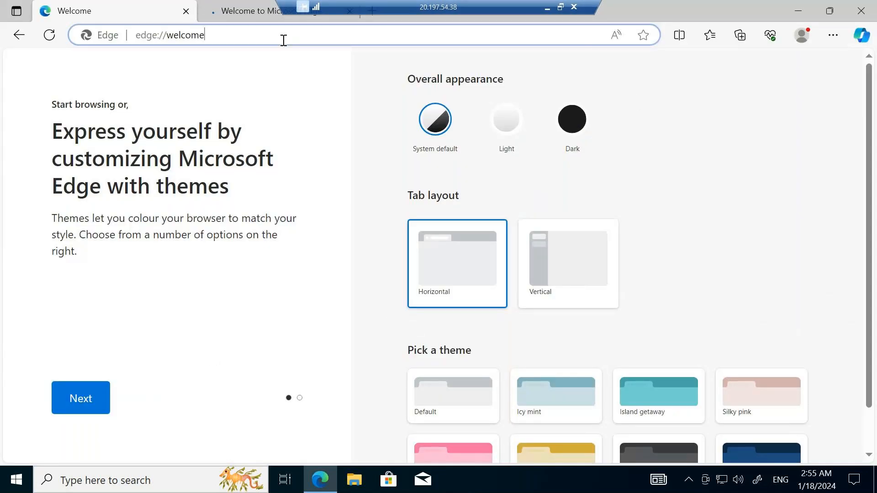
{"action": "left_click", "coordinate": [254, 40]}
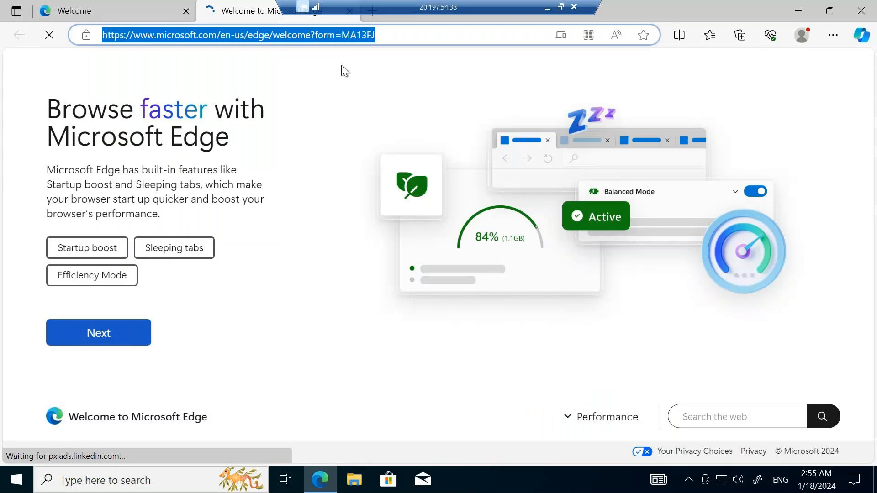
{"action": "type", "text": "gogol"}
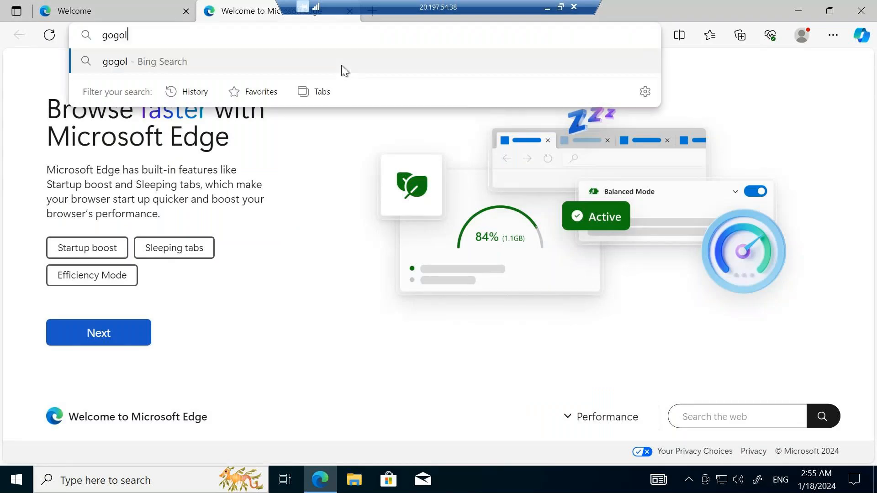
{"action": "key", "text": "BackSpace"}
{"action": "key", "text": "BackSpace"}
{"action": "key", "text": "BackSpace"}
{"action": "type", "text": "ogle.com"}
{"action": "key", "text": "Return"}
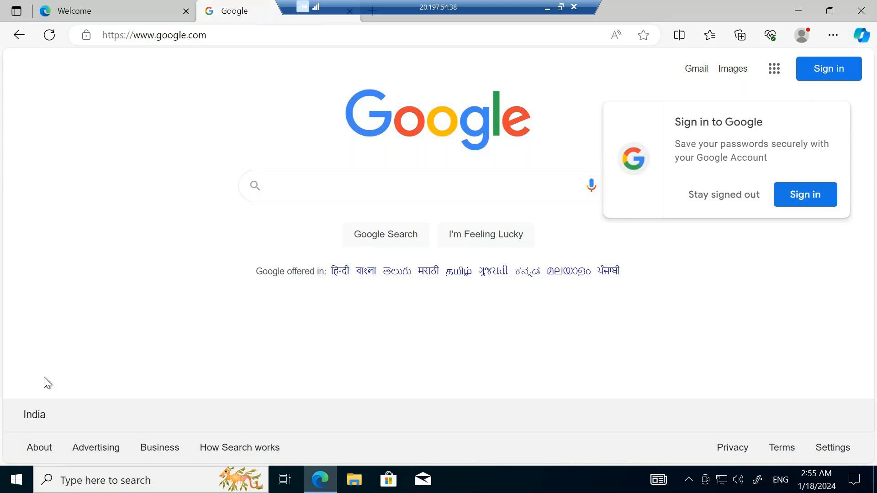
Minimize the remote session and start creating a new virtual machine from the Azure portal's virtual machines list
{"action": "left_click", "coordinate": [546, 9]}
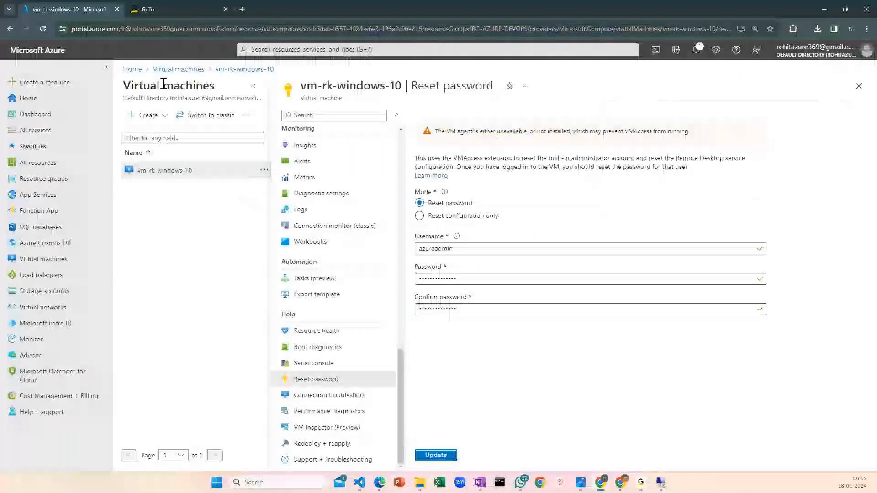
{"action": "left_click", "coordinate": [173, 69]}
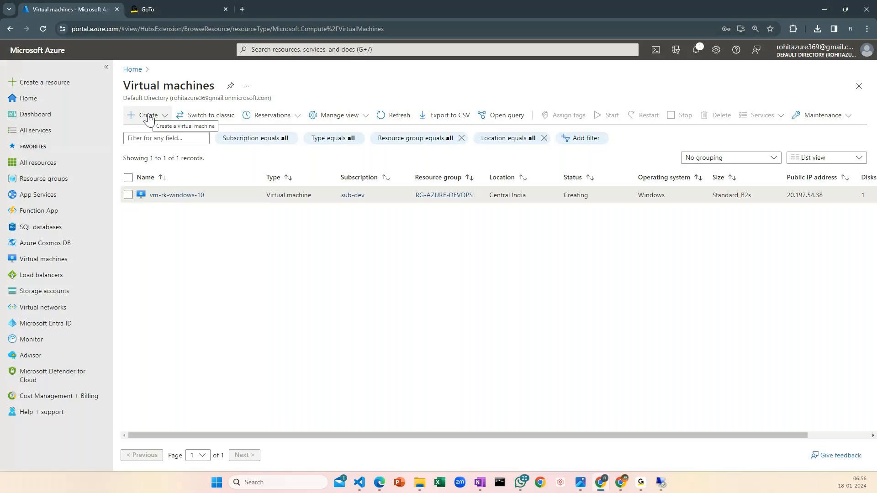
{"action": "left_click", "coordinate": [147, 116]}
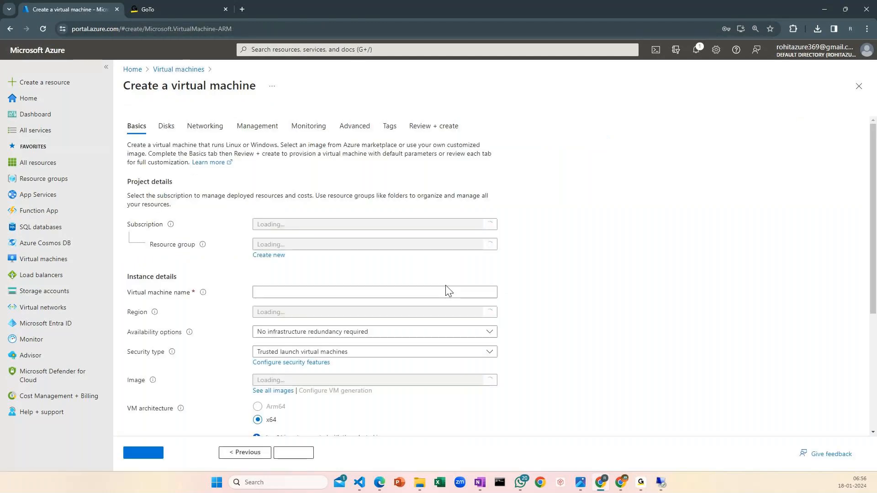
Assign the new virtual machine to resource group RG-AZURE-DEVOPS and name it rk-ubuntu-server1
{"action": "left_click", "coordinate": [296, 245]}
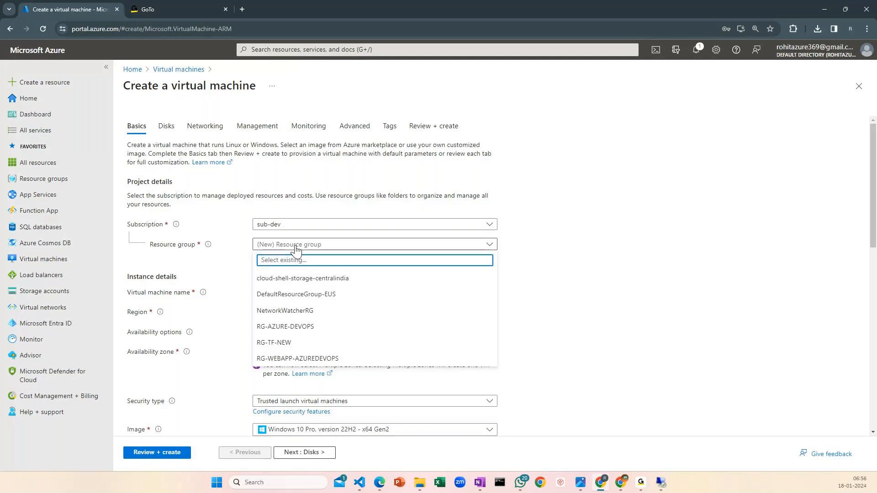
{"action": "left_click", "coordinate": [294, 328]}
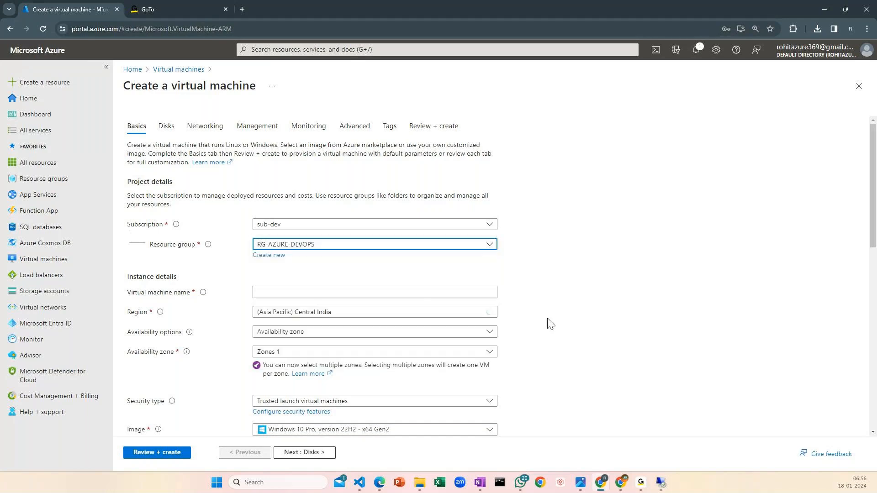
{"action": "left_click", "coordinate": [286, 291]}
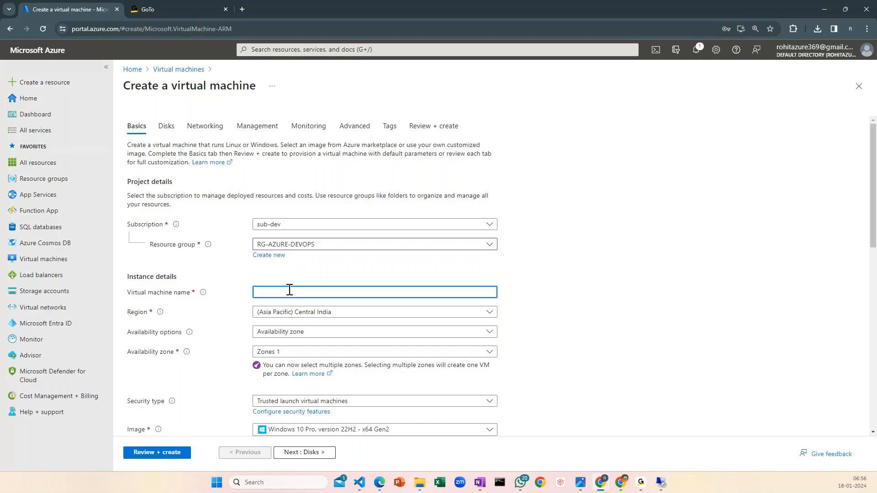
{"action": "type", "text": "rk-ubuntu-server1"}
{"action": "scroll", "coordinate": [580, 328], "scroll_direction": "down", "scroll_amount": 1}
{"action": "scroll", "coordinate": [580, 328], "scroll_direction": "down", "scroll_amount": 3}
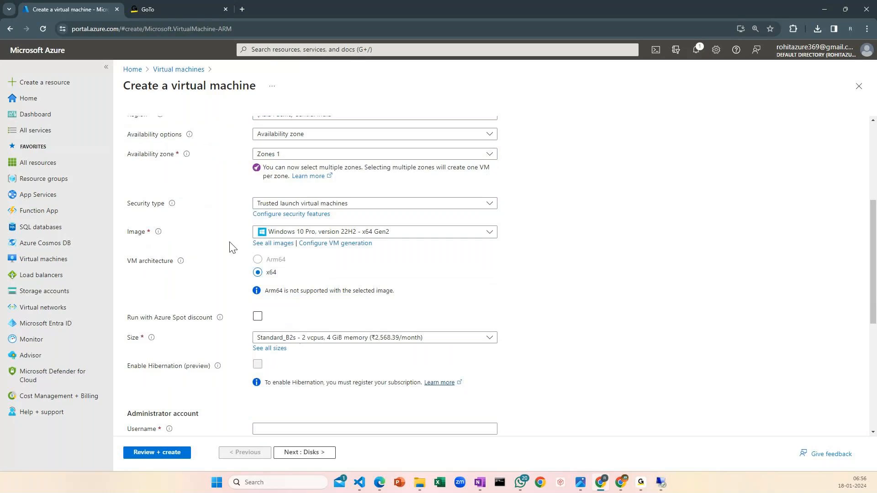
Set the image to Ubuntu Server 20.04 LTS - x64 Gen2 and check the administrator account's authentication options
{"action": "left_click", "coordinate": [341, 235]}
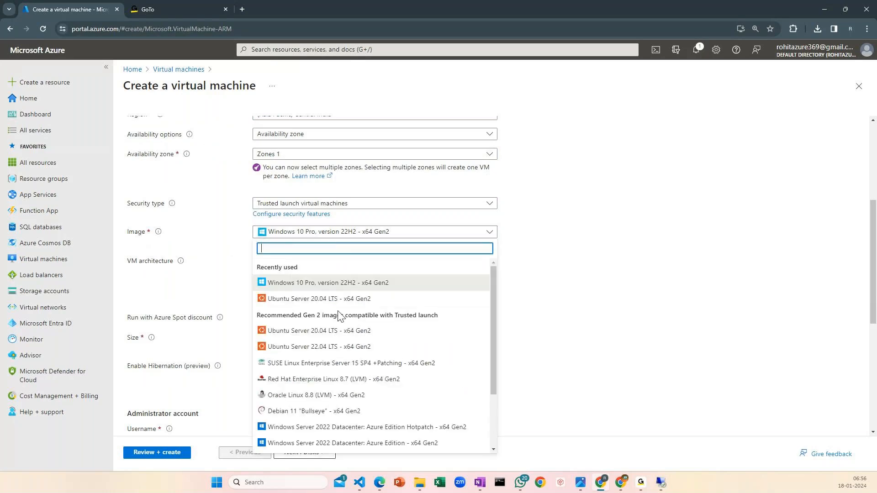
{"action": "left_click", "coordinate": [331, 299]}
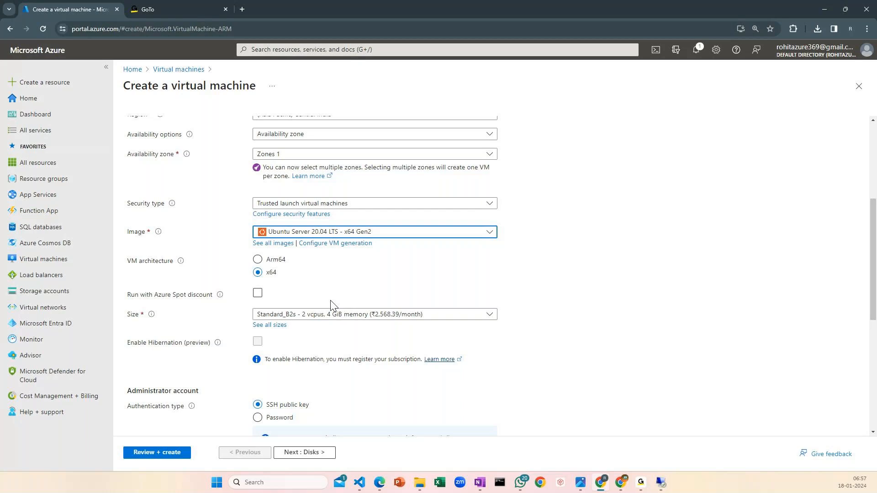
{"action": "left_click", "coordinate": [309, 233]}
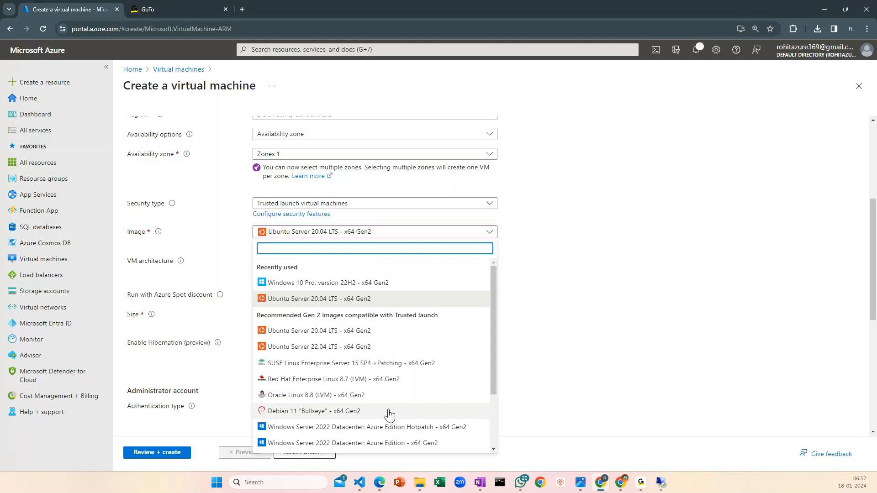
{"action": "scroll", "coordinate": [382, 399], "scroll_direction": "down", "scroll_amount": 3}
{"action": "scroll", "coordinate": [381, 398], "scroll_direction": "up", "scroll_amount": 3}
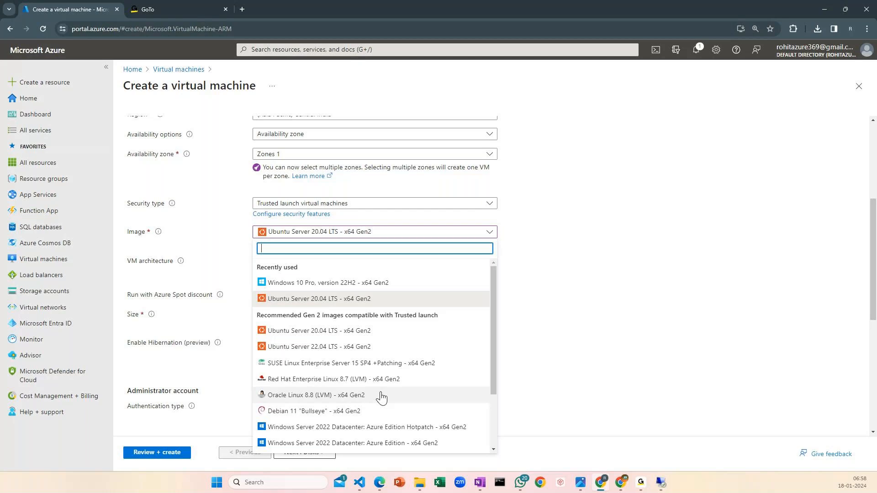
{"action": "left_click", "coordinate": [640, 327]}
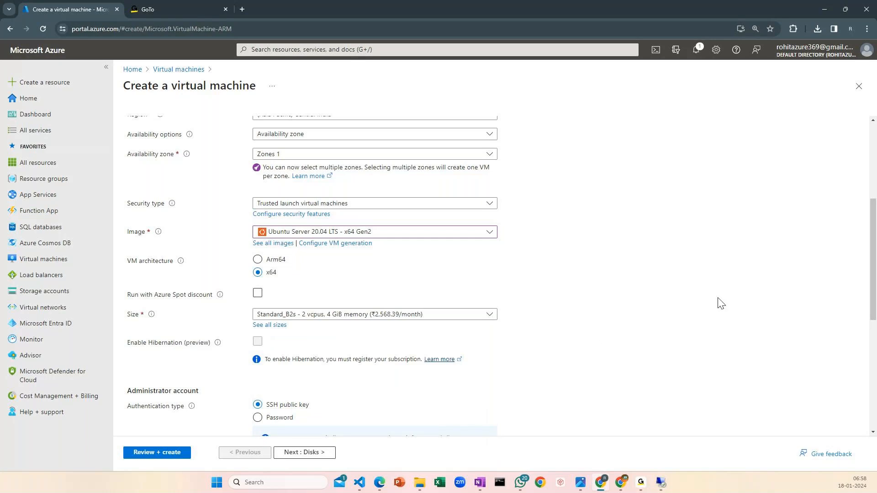
{"action": "scroll", "coordinate": [720, 304], "scroll_direction": "down", "scroll_amount": 1}
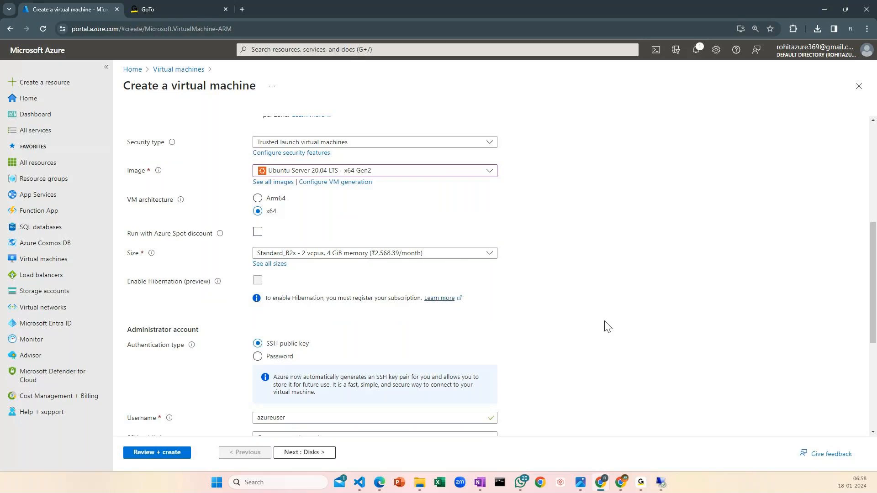
{"action": "scroll", "coordinate": [606, 326], "scroll_direction": "down", "scroll_amount": 1}
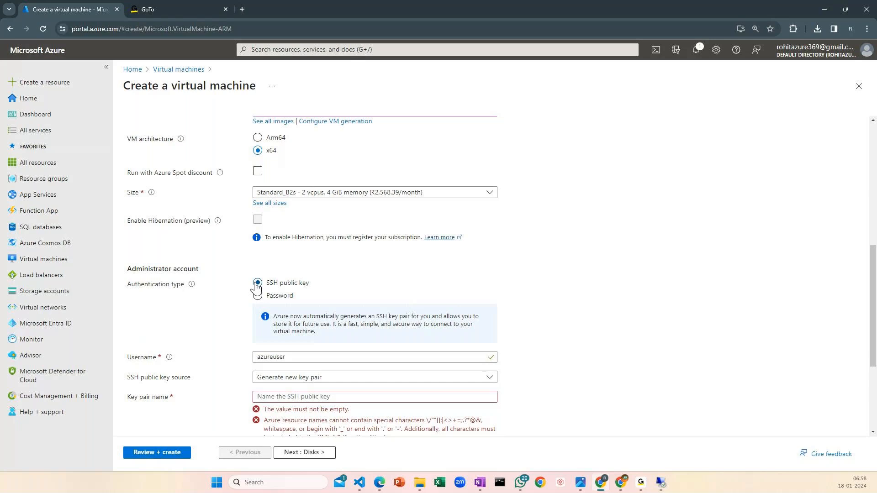
{"action": "scroll", "coordinate": [325, 280], "scroll_direction": "down", "scroll_amount": 1}
{"action": "scroll", "coordinate": [326, 279], "scroll_direction": "down", "scroll_amount": 1}
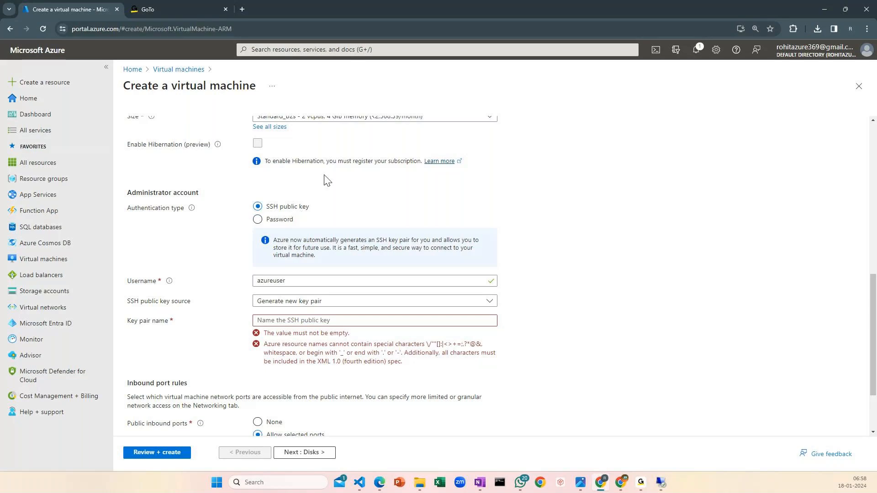
Open the Untitled FigJam whiteboard in a new browser tab and find an empty area beside the existing diagram
{"action": "left_click", "coordinate": [241, 9]}
{"action": "type", "text": "fig"}
{"action": "key", "text": "Return"}
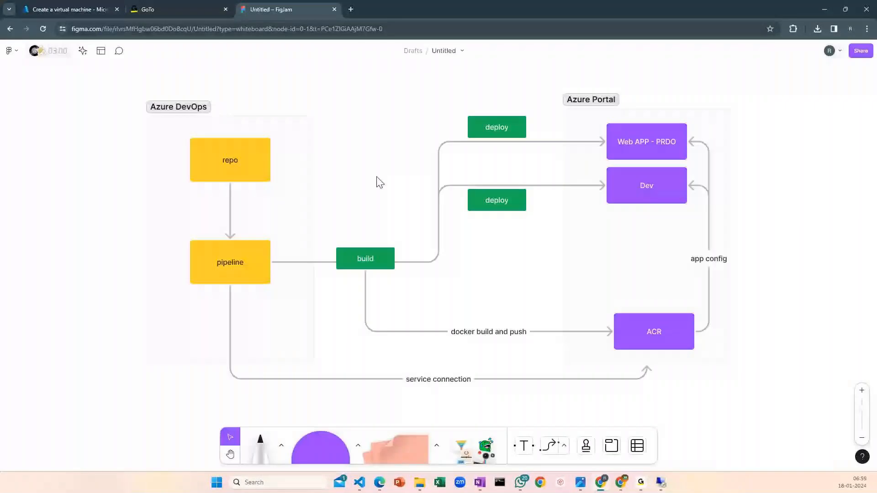
{"action": "left_click_drag", "start_coordinate": [377, 177], "coordinate": [549, 212]}
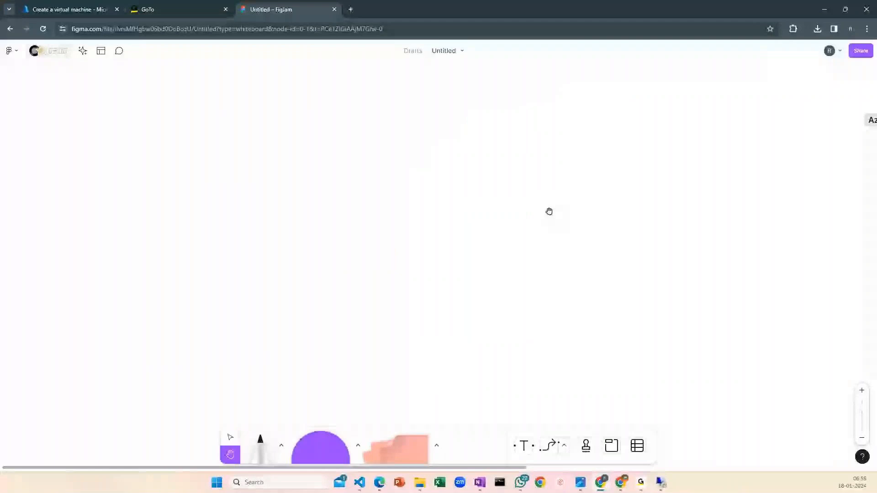
Add a purple square labelled VM to the empty area of the whiteboard and shift it down and to the left
{"action": "key", "text": "r"}
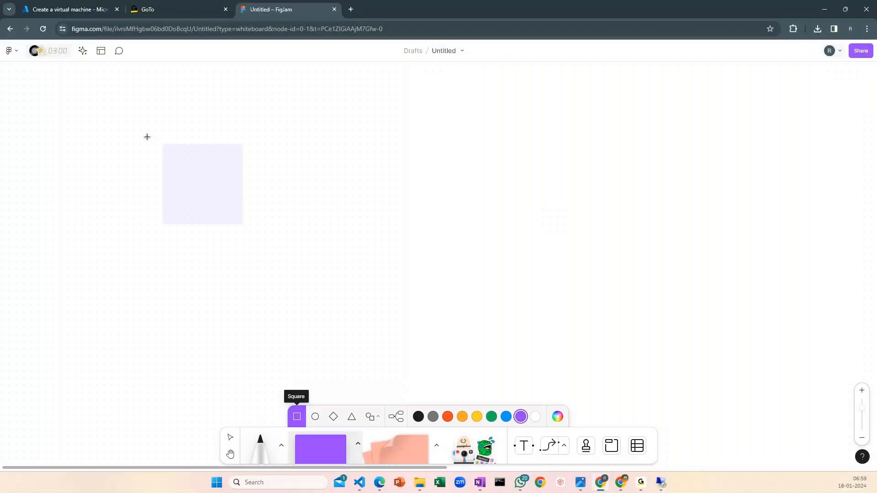
{"action": "left_click", "coordinate": [147, 137]}
{"action": "type", "text": "VM"}
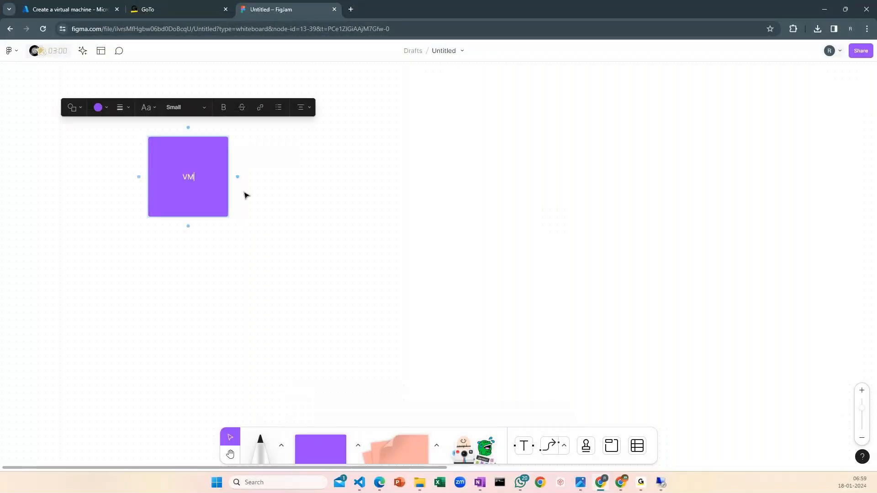
{"action": "left_click_drag", "start_coordinate": [209, 167], "coordinate": [165, 203]}
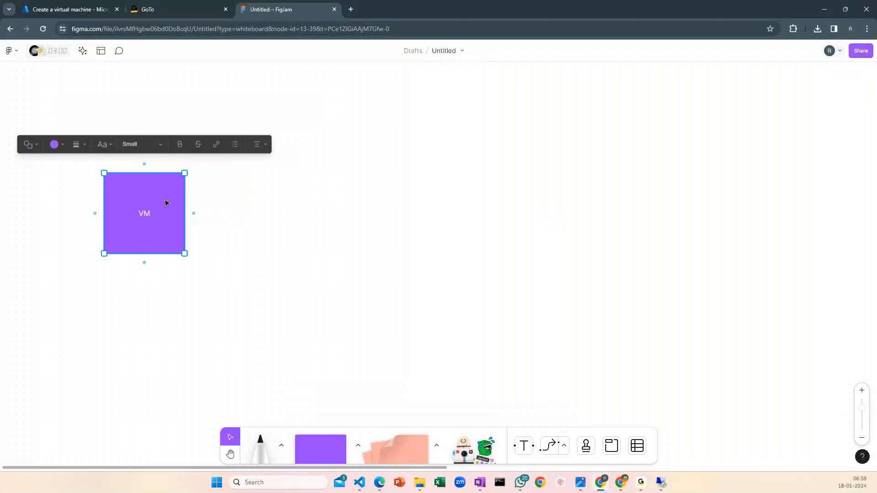
Duplicate the VM square, place the copy above and to its right, and label it Windows
{"action": "key", "text": "ctrl+v"}
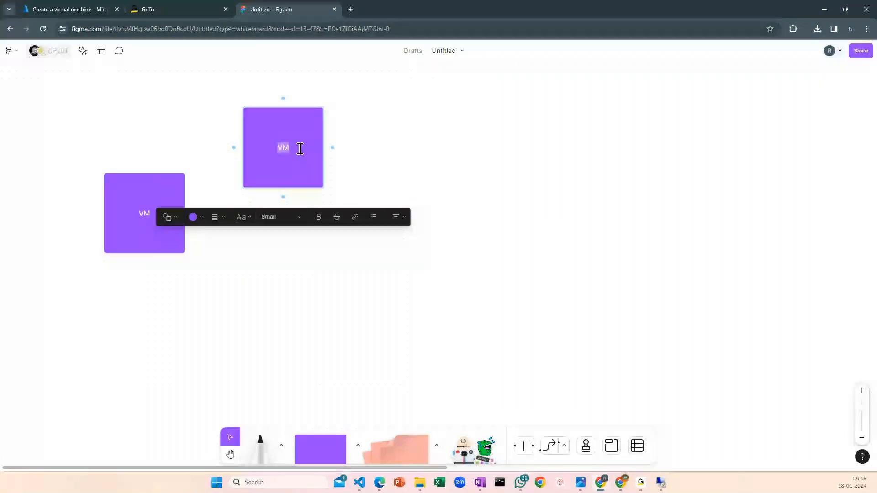
{"action": "type", "text": "Window"}
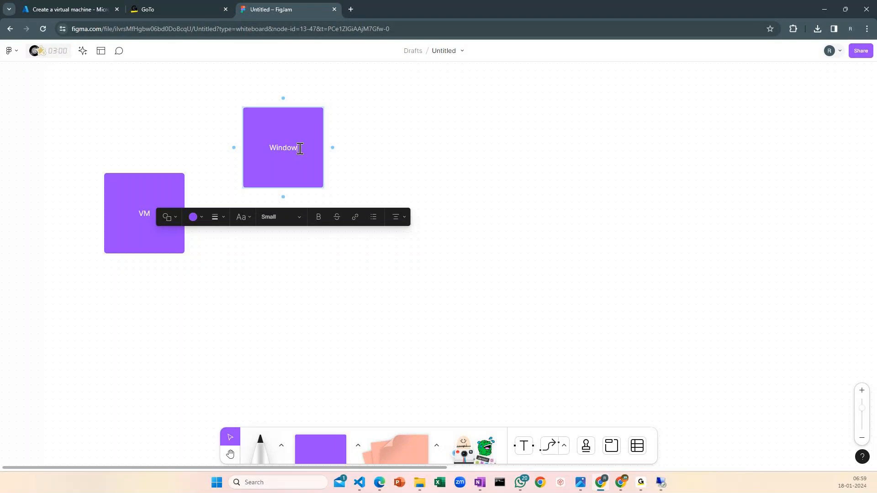
{"action": "type", "text": "s"}
{"action": "left_click", "coordinate": [499, 133]}
{"action": "scroll", "coordinate": [499, 133], "scroll_direction": "up", "scroll_amount": 1}
Copy the Windows square to its right as "user name / password" and connect it with an arrow pointing to Windows
{"action": "left_click", "coordinate": [310, 160]}
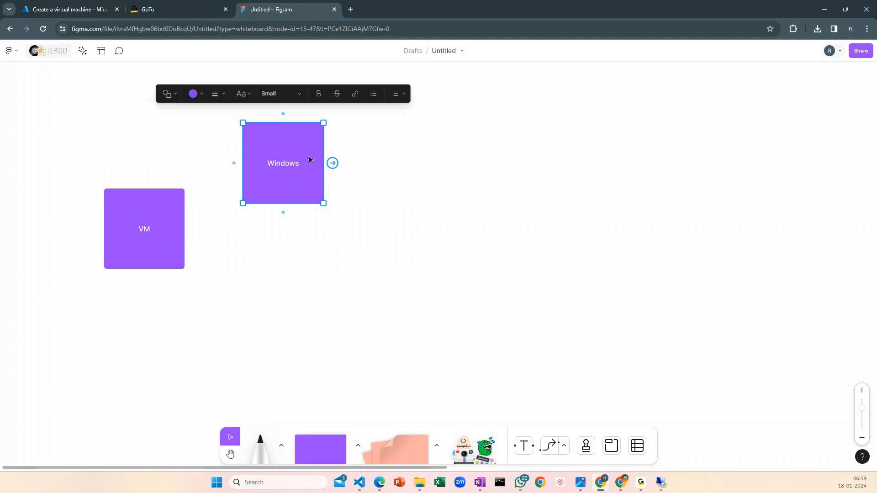
{"action": "left_click_drag", "start_coordinate": [309, 160], "coordinate": [570, 175]}
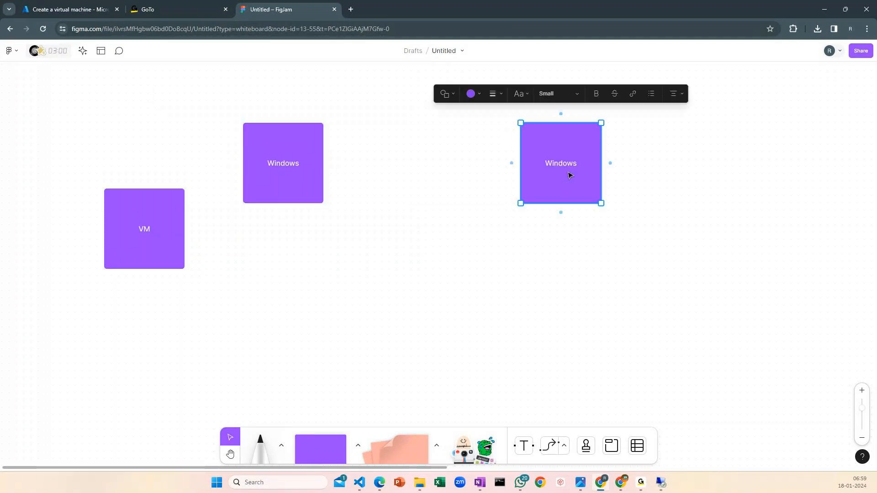
{"action": "double_click", "coordinate": [569, 170]}
{"action": "type", "text": "user name"}
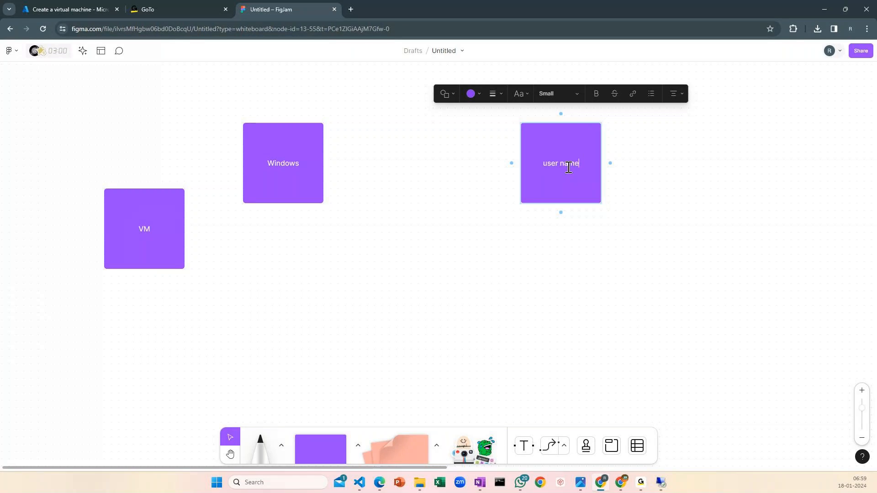
{"action": "type", "text": " / password"}
{"action": "left_click", "coordinate": [675, 198]}
{"action": "left_click", "coordinate": [537, 170]}
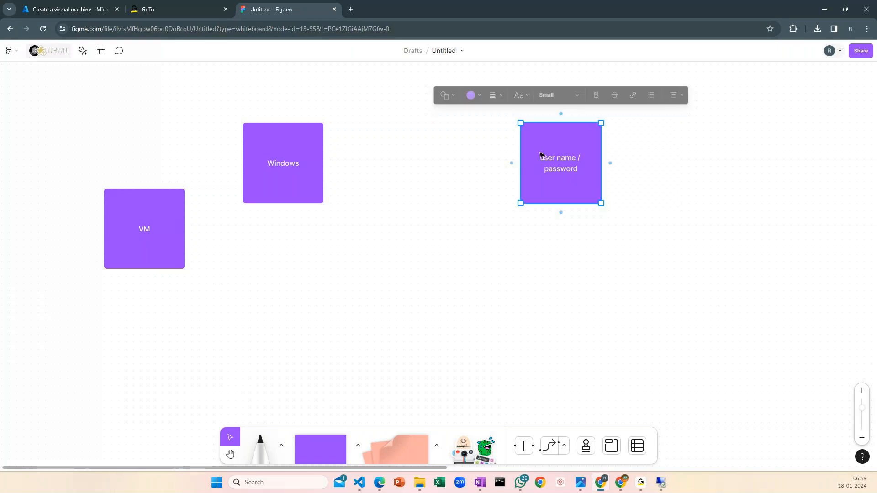
{"action": "left_click_drag", "start_coordinate": [540, 155], "coordinate": [320, 165]}
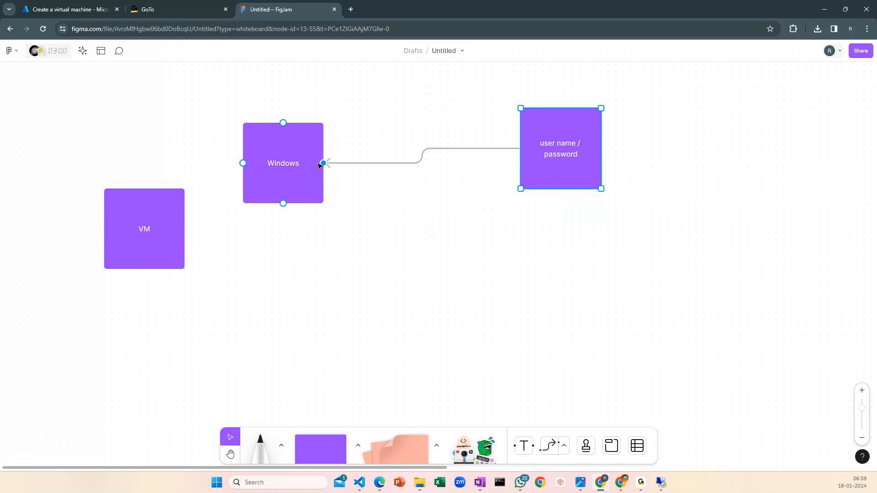
Copy the Windows square directly below itself and label the copy ubuntu
{"action": "scroll", "coordinate": [316, 153], "scroll_direction": "down", "scroll_amount": 1}
{"action": "left_click", "coordinate": [314, 149]}
{"action": "left_click_drag", "start_coordinate": [314, 148], "coordinate": [309, 263], "text": "alt"}
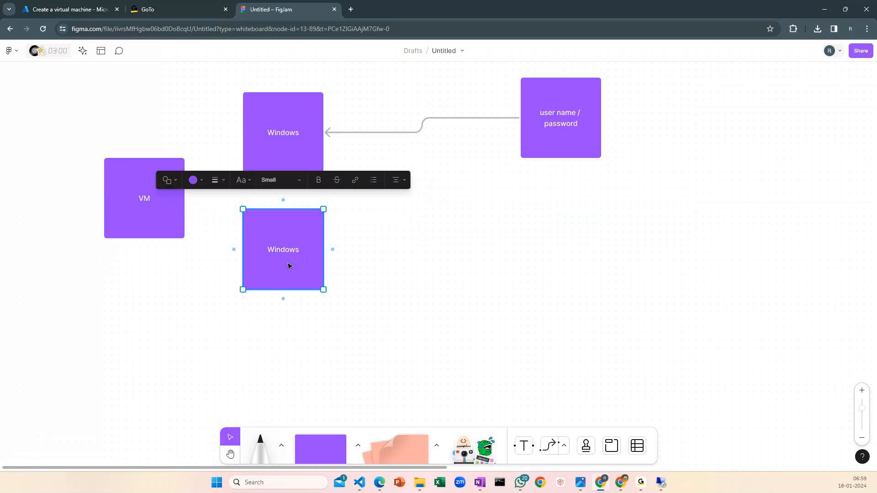
{"action": "double_click", "coordinate": [286, 260]}
{"action": "type", "text": "ubuntu"}
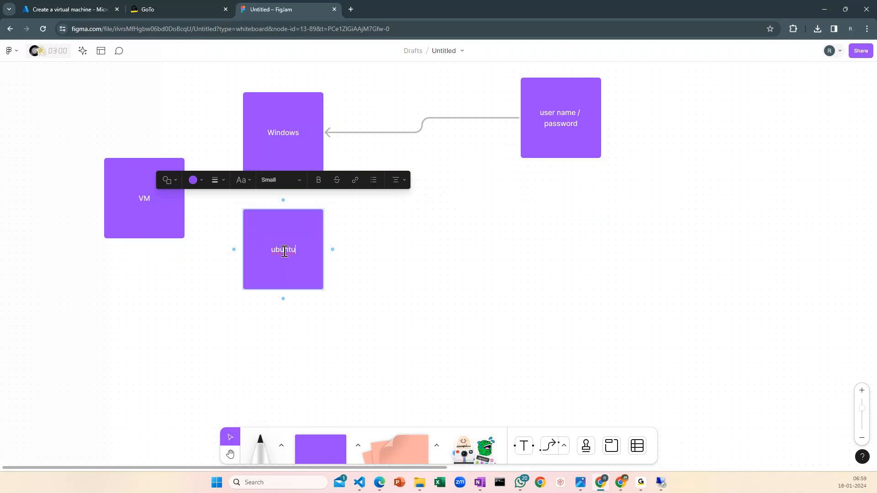
Duplicate the "user name / password" square and reshape the copy into a wide, flat box below the original
{"action": "left_click", "coordinate": [597, 131]}
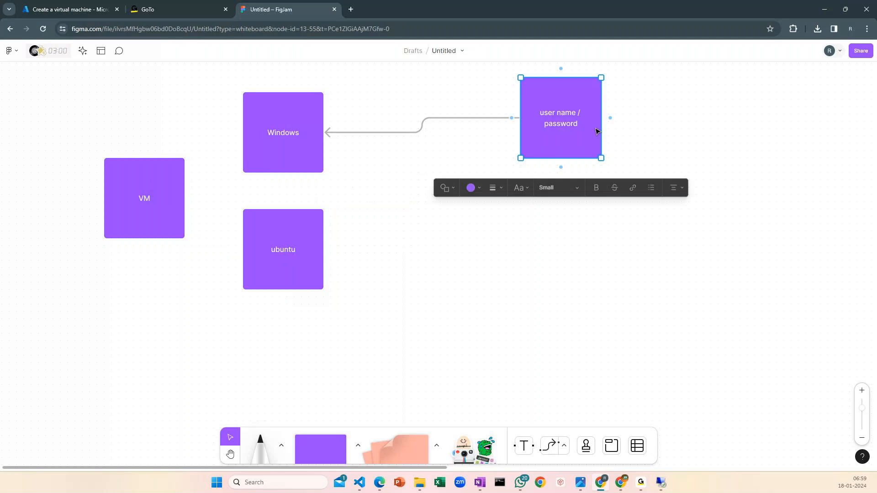
{"action": "key", "text": "ctrl+d"}
{"action": "left_click_drag", "start_coordinate": [571, 323], "coordinate": [664, 261]}
{"action": "left_click_drag", "start_coordinate": [607, 243], "coordinate": [574, 214]}
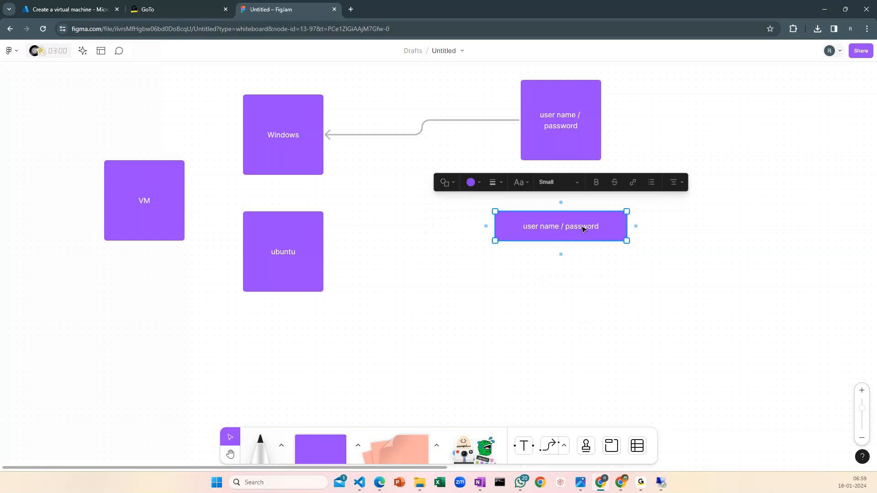
Duplicate the wide "user name / password" box below itself as "ssh key" and connect it with an arrow to ubuntu
{"action": "key", "text": "ctrl+d"}
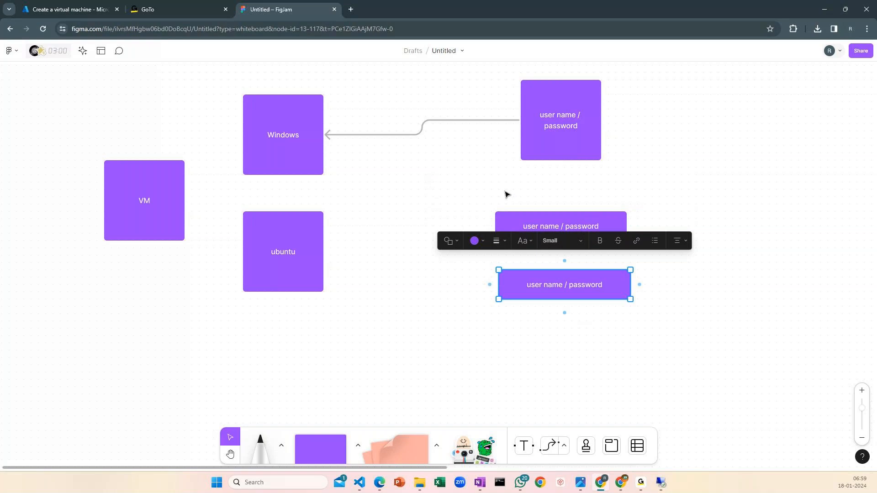
{"action": "double_click", "coordinate": [557, 286]}
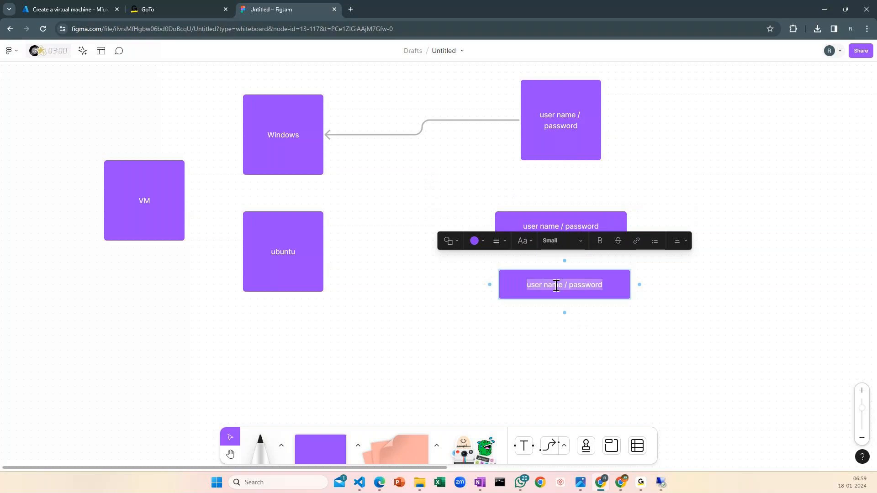
{"action": "type", "text": "ssh key"}
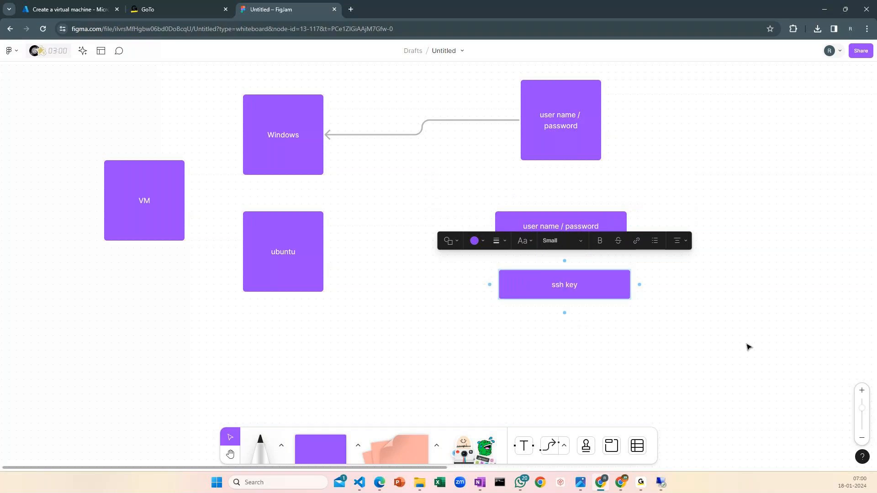
{"action": "left_click_drag", "start_coordinate": [614, 288], "coordinate": [646, 283]}
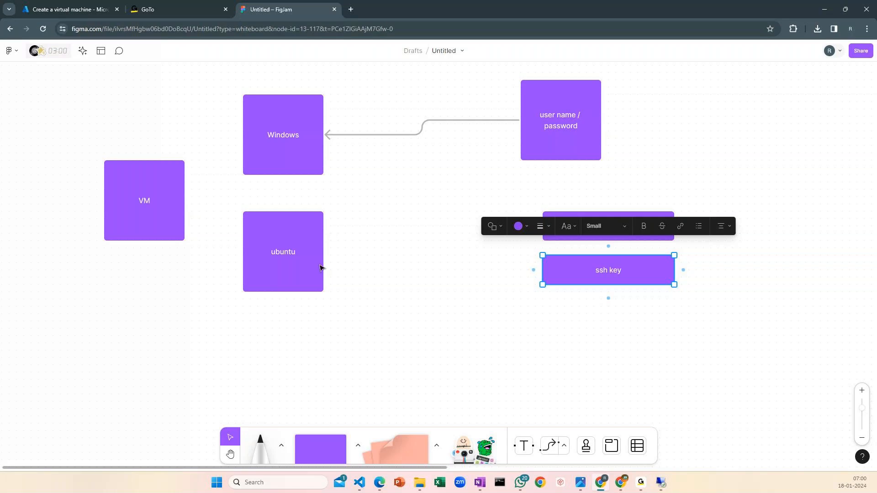
{"action": "left_click_drag", "start_coordinate": [533, 270], "coordinate": [321, 251]}
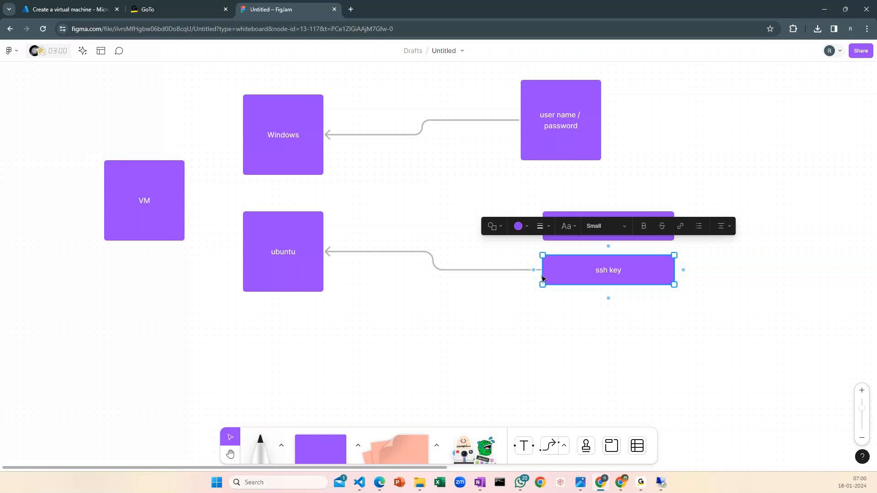
Duplicate the ssh key box as a smaller box below the ubuntu square and label it "private key"
{"action": "key", "text": "ctrl+d"}
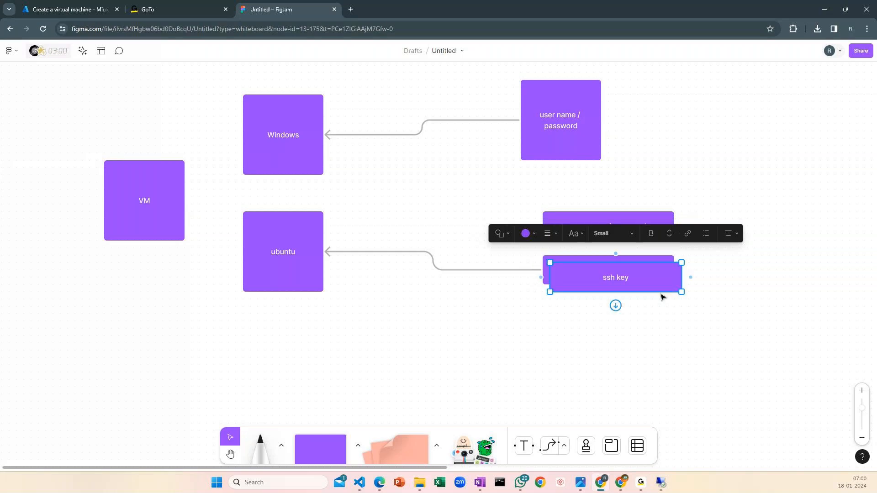
{"action": "left_click_drag", "start_coordinate": [680, 276], "coordinate": [360, 334]}
{"action": "double_click", "coordinate": [320, 336]}
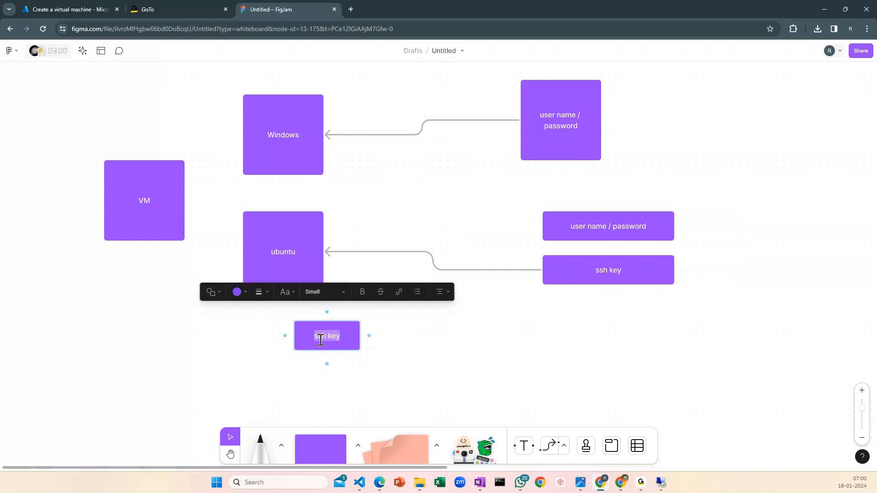
{"action": "type", "text": "private key"}
{"action": "left_click", "coordinate": [460, 336]}
Copy the private key box to form a close side-by-side pair, relabelling the left one "public key"
{"action": "left_click", "coordinate": [339, 332]}
{"action": "left_click_drag", "start_coordinate": [339, 331], "coordinate": [573, 332]}
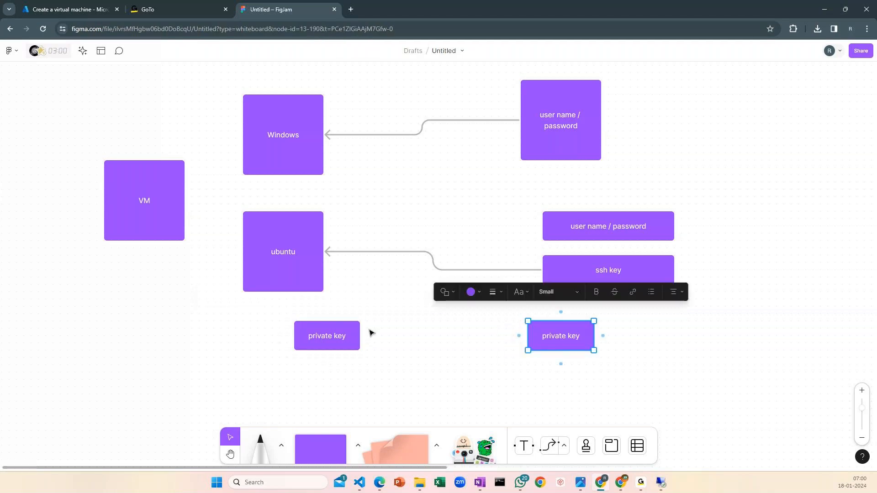
{"action": "double_click", "coordinate": [331, 336]}
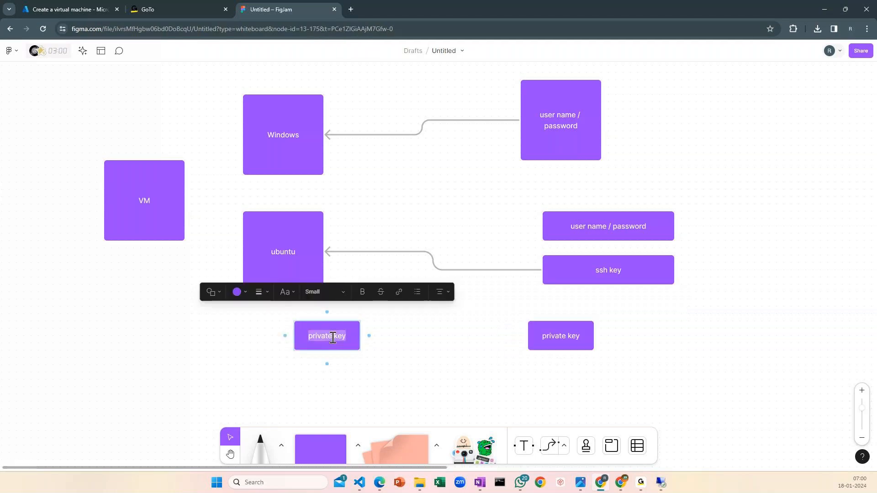
{"action": "type", "text": "public key"}
{"action": "key", "text": "Escape"}
{"action": "key", "text": "Escape"}
{"action": "left_click_drag", "start_coordinate": [345, 348], "coordinate": [412, 348]}
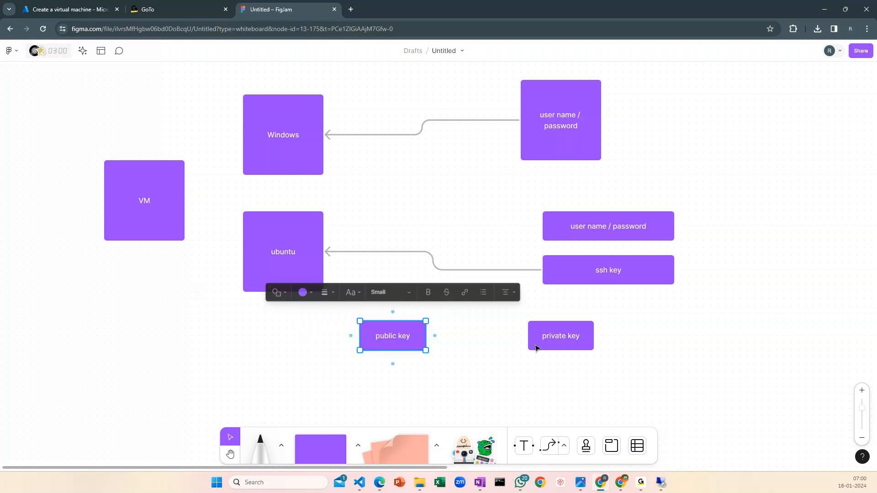
{"action": "left_click_drag", "start_coordinate": [578, 342], "coordinate": [519, 342]}
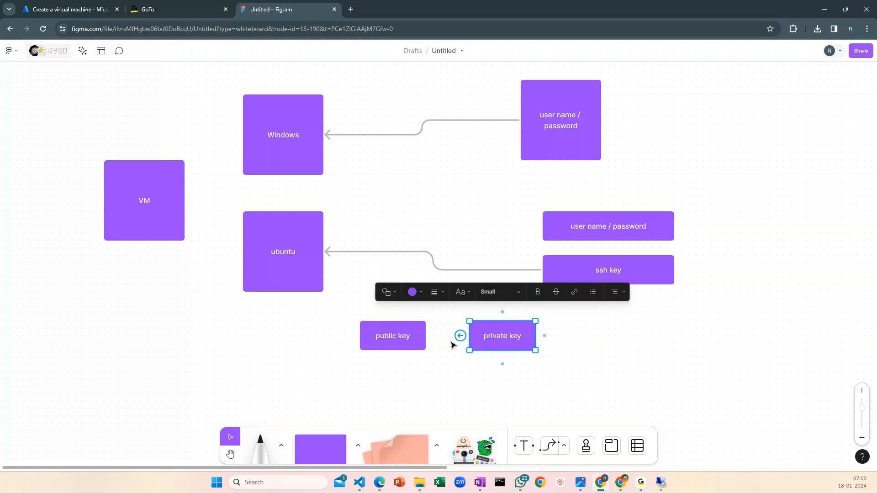
Connect the public key box to the ubuntu square and the private key box to the ssh key box with arrows
{"action": "left_click", "coordinate": [393, 338]}
{"action": "left_click_drag", "start_coordinate": [350, 336], "coordinate": [286, 245]}
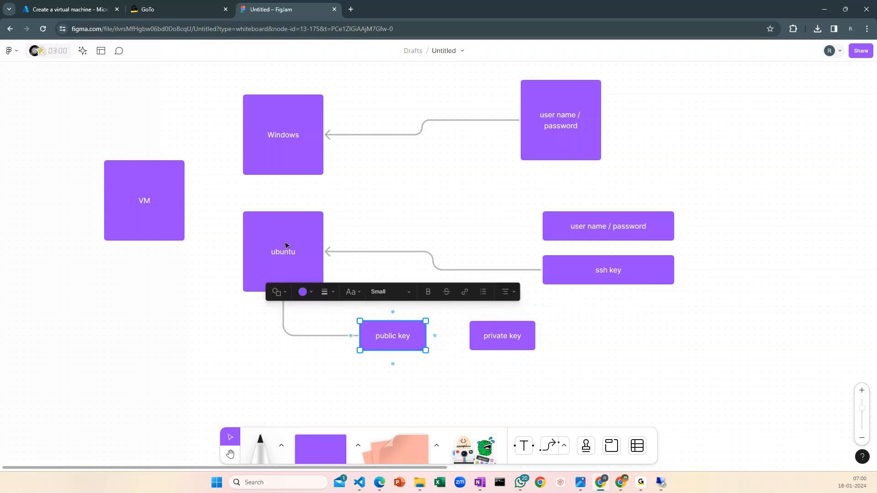
{"action": "left_click", "coordinate": [502, 336]}
{"action": "left_click_drag", "start_coordinate": [544, 335], "coordinate": [614, 284]}
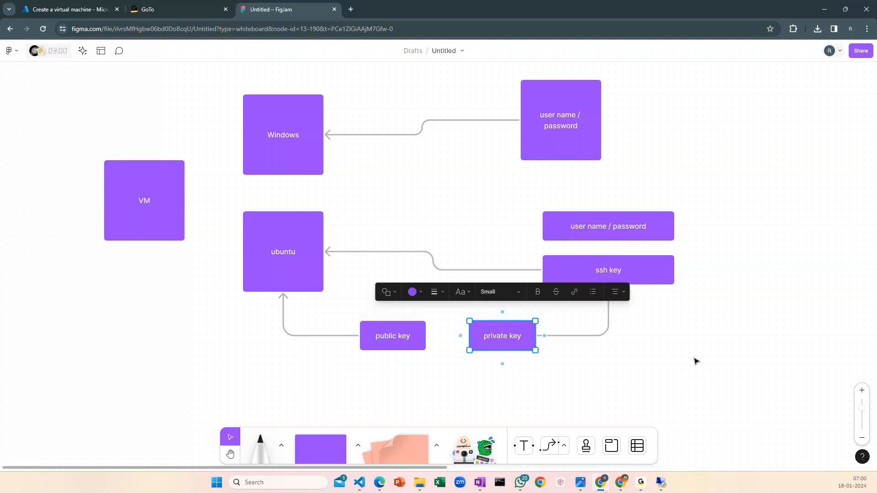
Spread the public key and private key boxes farther apart and draw an arrow from private key to public key
{"action": "scroll", "coordinate": [504, 292], "scroll_direction": "down", "scroll_amount": 1}
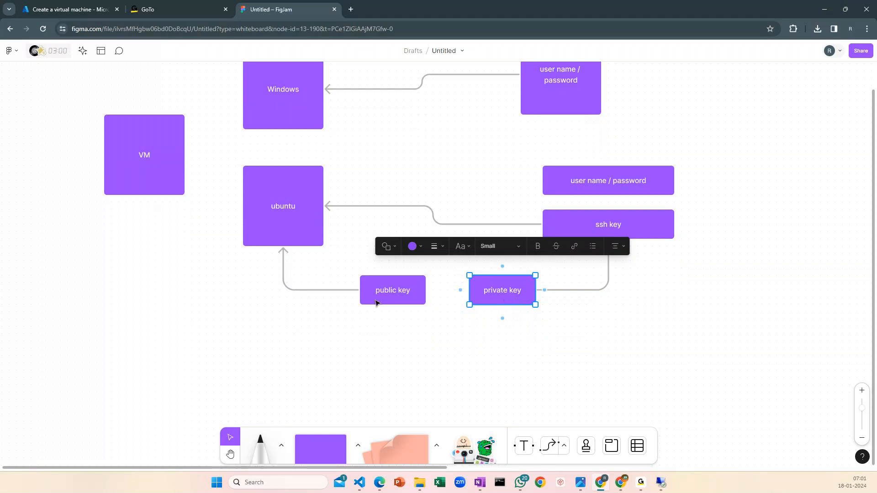
{"action": "left_click_drag", "start_coordinate": [376, 299], "coordinate": [317, 295]}
{"action": "left_click_drag", "start_coordinate": [516, 294], "coordinate": [567, 299]}
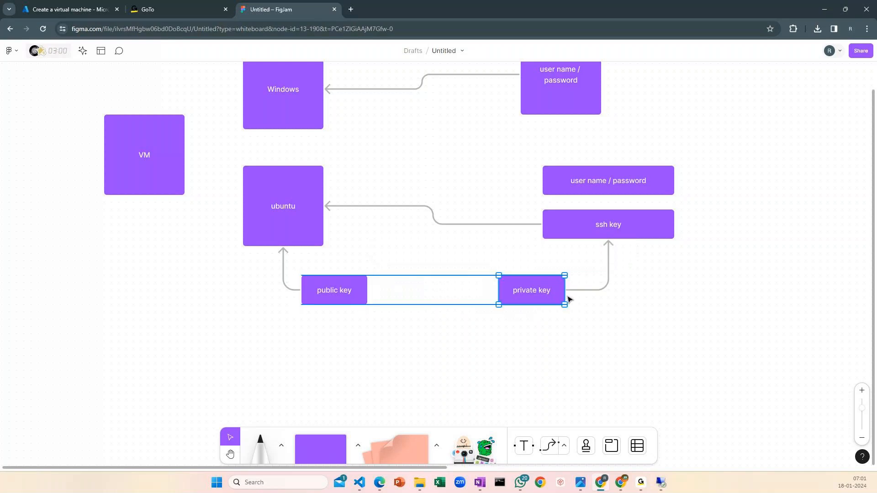
{"action": "left_click", "coordinate": [268, 207]}
{"action": "left_click", "coordinate": [608, 221]}
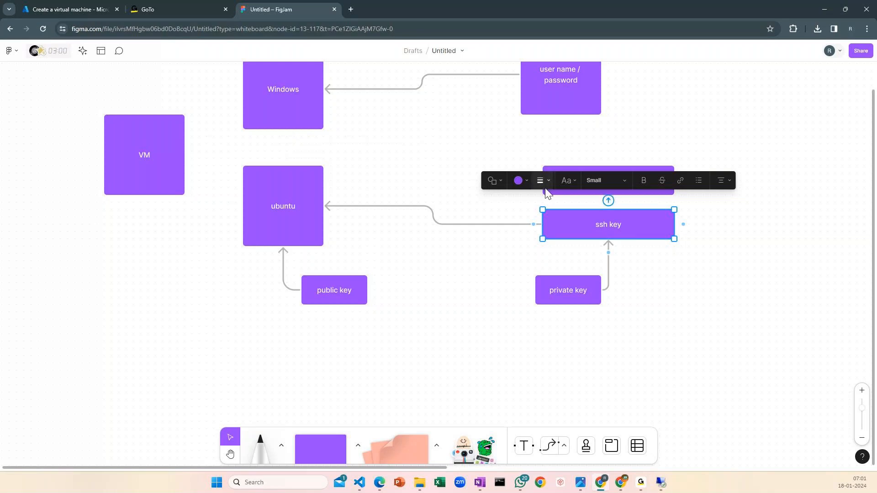
{"action": "left_click", "coordinate": [573, 296]}
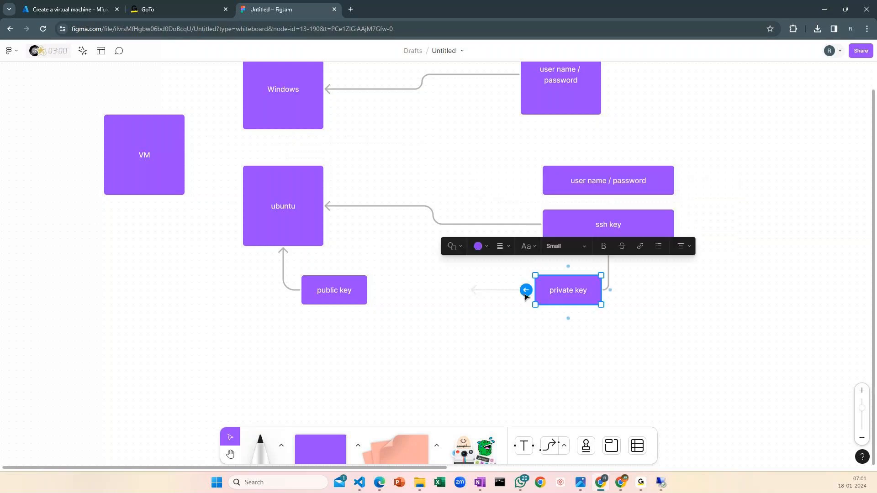
{"action": "left_click_drag", "start_coordinate": [525, 295], "coordinate": [337, 290]}
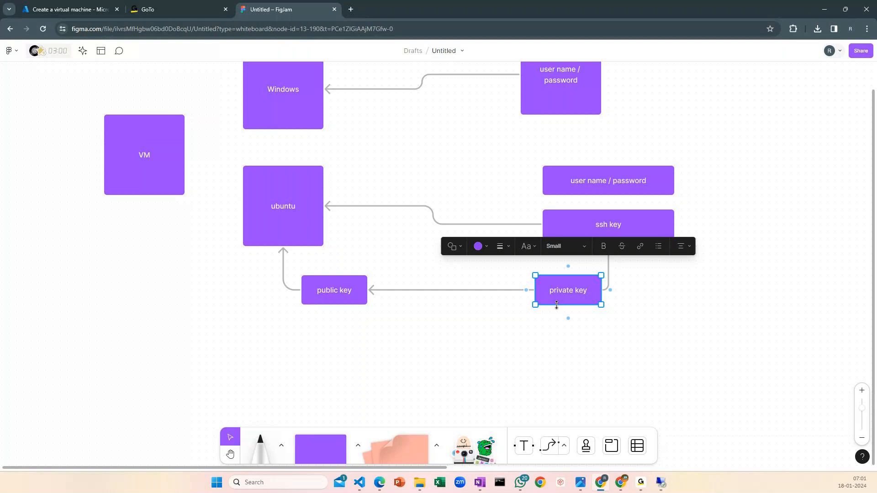
{"action": "left_click", "coordinate": [567, 290]}
{"action": "left_click", "coordinate": [581, 226]}
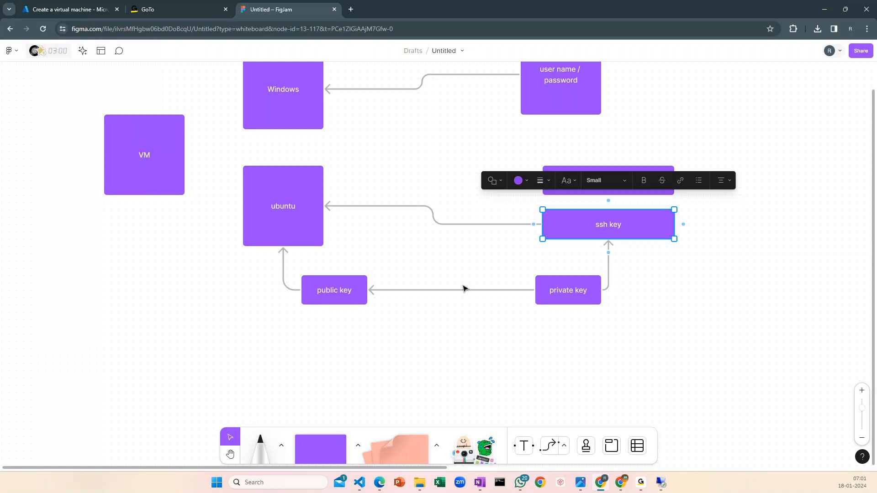
{"action": "left_click", "coordinate": [551, 170]}
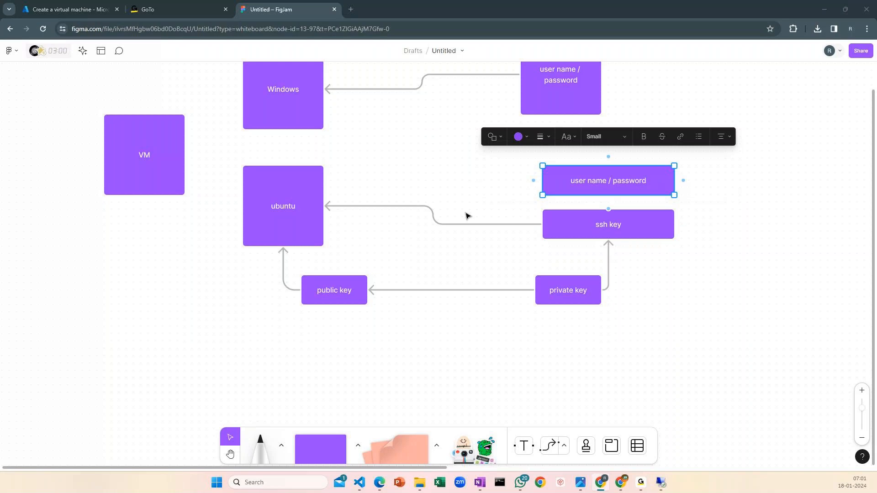
{"action": "key", "text": "alt+Tab"}
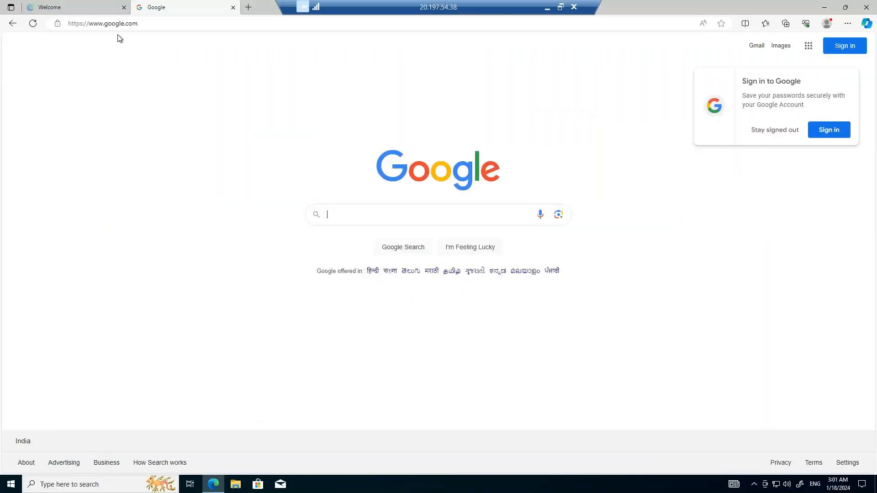
{"action": "left_click", "coordinate": [100, 7]}
{"action": "left_click", "coordinate": [177, 6]}
{"action": "key", "text": "alt+Tab"}
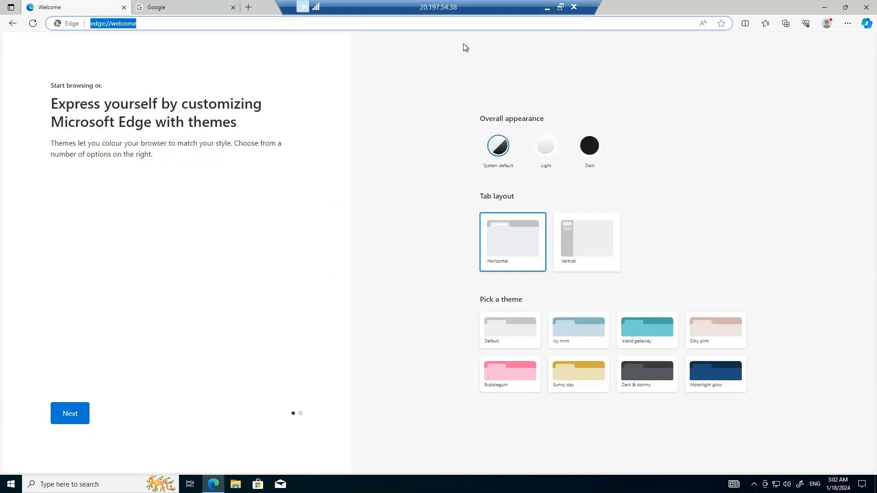
{"action": "left_click", "coordinate": [547, 7]}
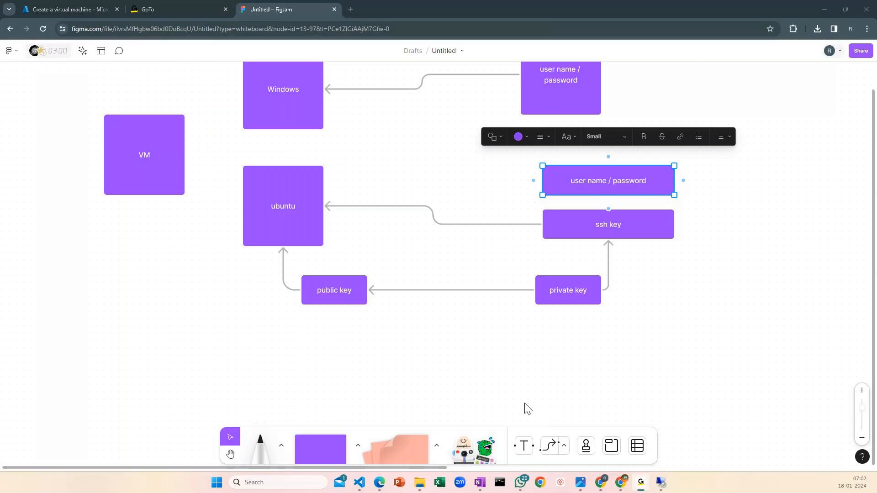
Switch to the Azure portal and set the administrator account to Password authentication with the username azuradmin
{"action": "left_click", "coordinate": [91, 12]}
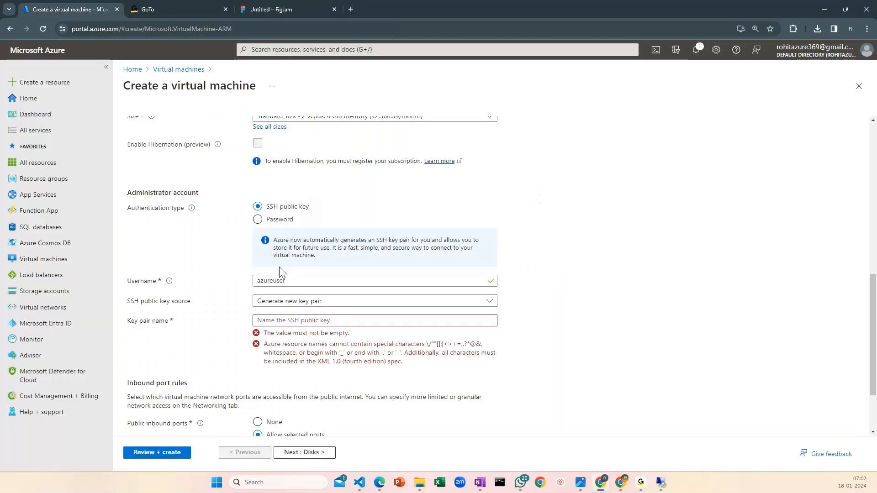
{"action": "left_click", "coordinate": [257, 220]}
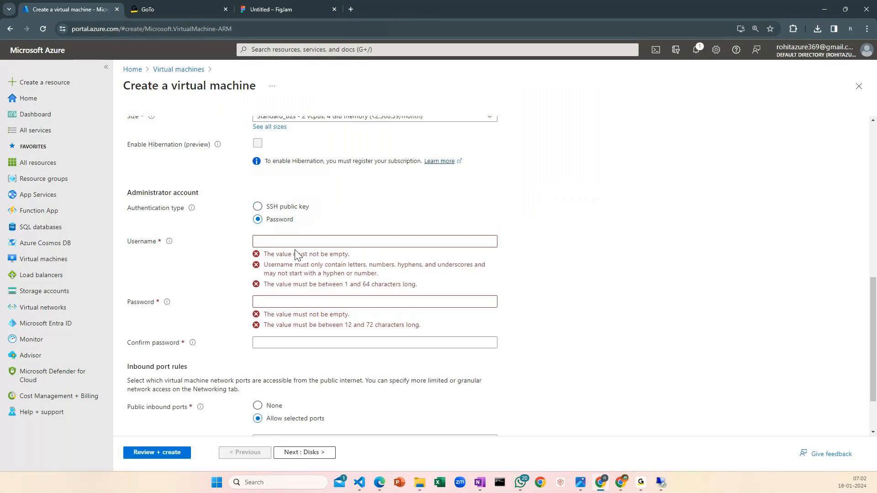
{"action": "left_click", "coordinate": [291, 242]}
{"action": "type", "text": "azre"}
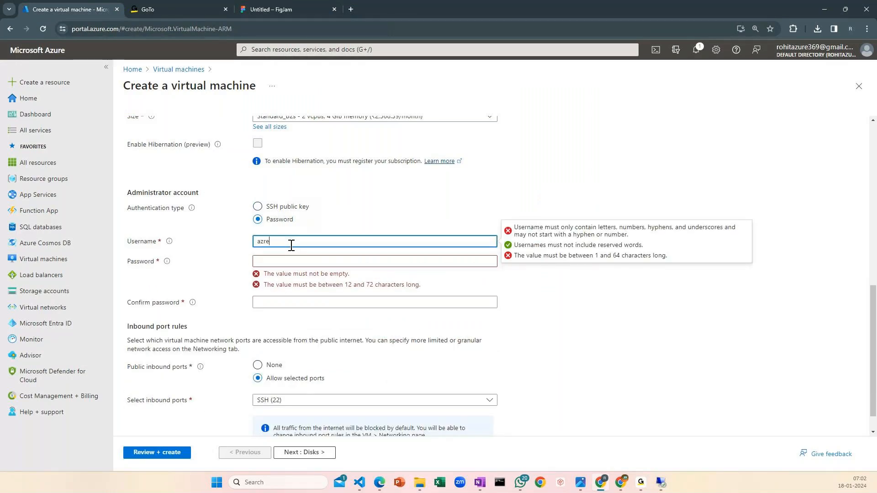
{"action": "type", "text": "adm"}
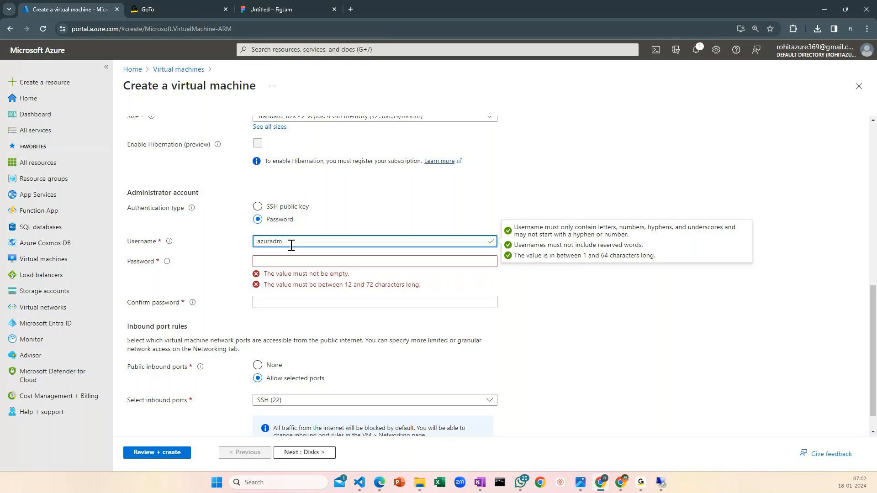
{"action": "type", "text": "in"}
{"action": "key", "text": "Tab"}
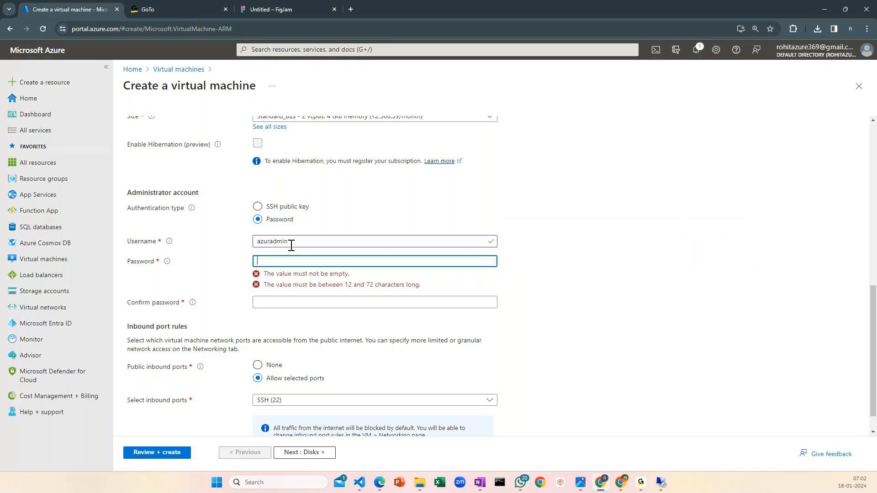
Enter the administrator account password and repeat it in the confirmation field
{"action": "type", "text": "••••••••••••••"}
{"action": "key", "text": "Tab"}
{"action": "type", "text": "•"}
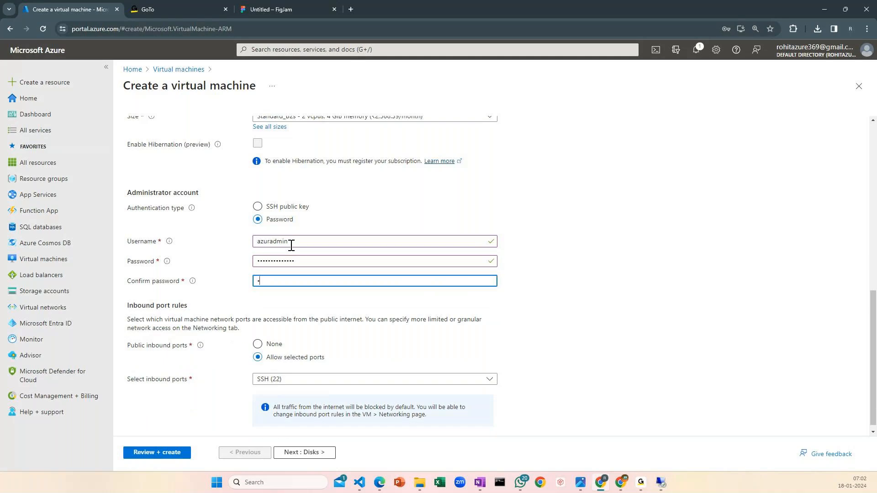
{"action": "type", "text": "•••••••••••••"}
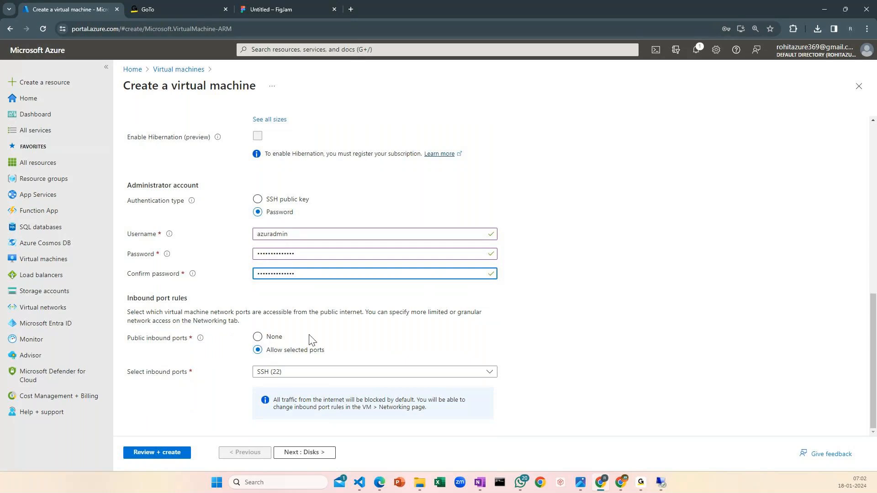
Allow HTTP (80) as a public inbound port in addition to SSH (22)
{"action": "scroll", "coordinate": [283, 260], "scroll_direction": "up", "scroll_amount": 2}
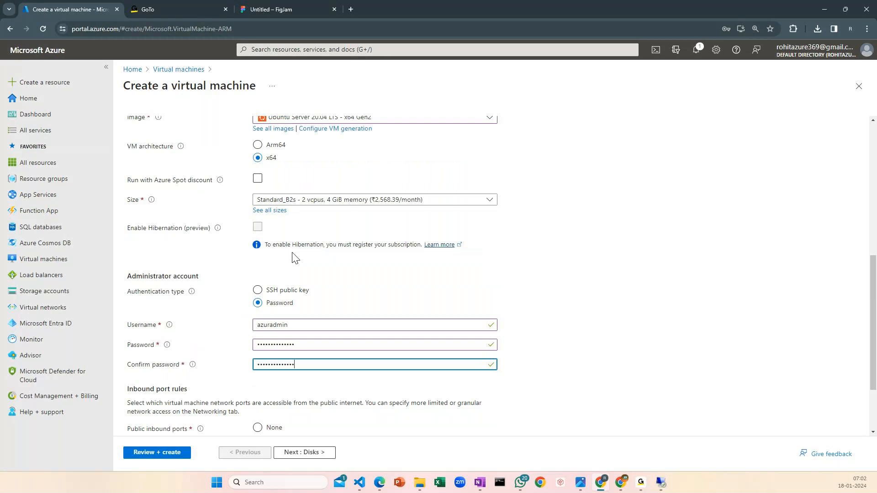
{"action": "scroll", "coordinate": [294, 274], "scroll_direction": "down", "scroll_amount": 2}
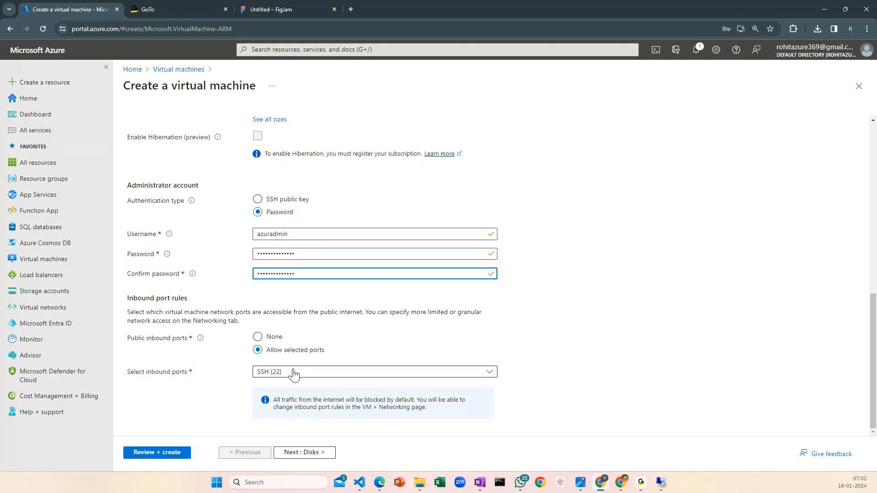
{"action": "left_click", "coordinate": [291, 373]}
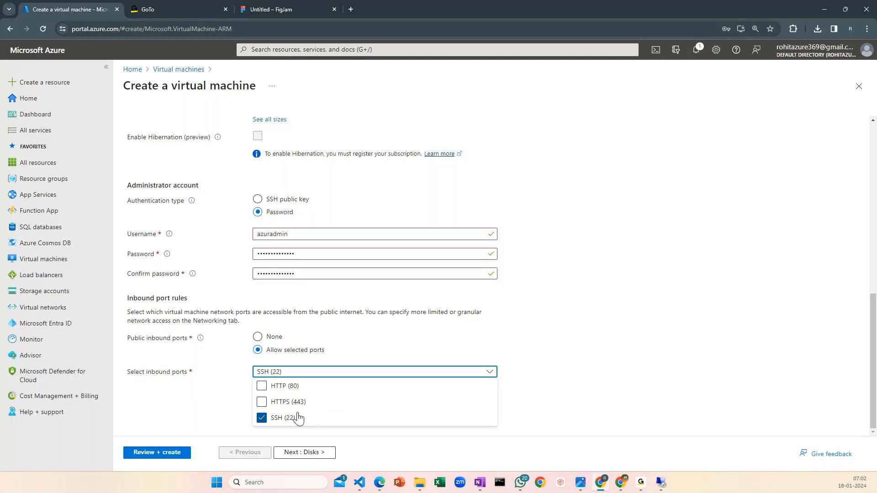
{"action": "left_click", "coordinate": [263, 389]}
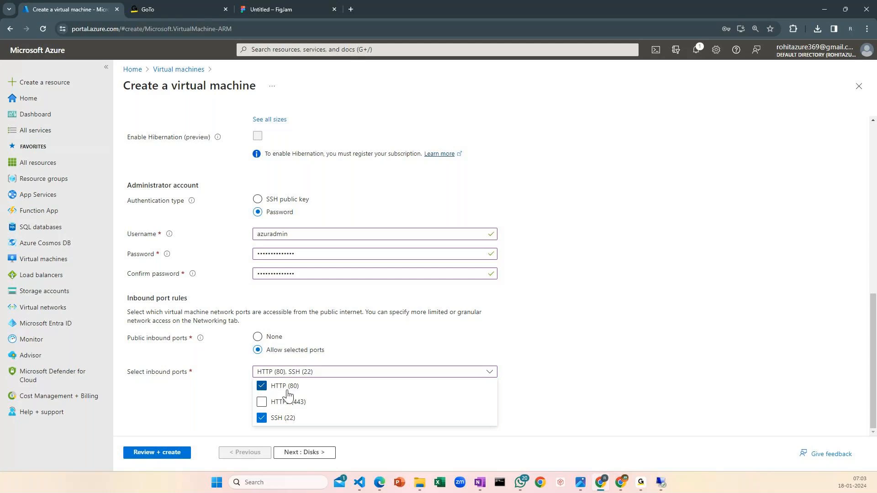
{"action": "left_click", "coordinate": [628, 358]}
Continue to the disk settings and set the OS disk type to locally-redundant Standard SSD
{"action": "left_click", "coordinate": [319, 459]}
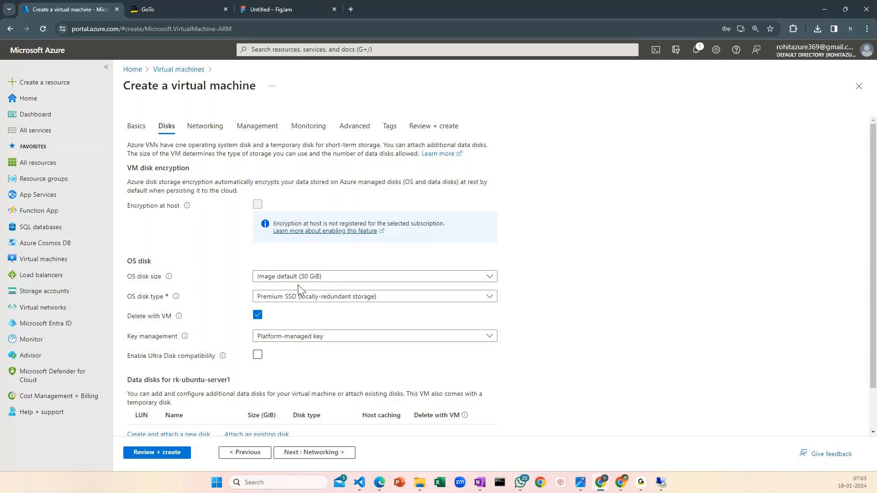
{"action": "left_click", "coordinate": [306, 296]}
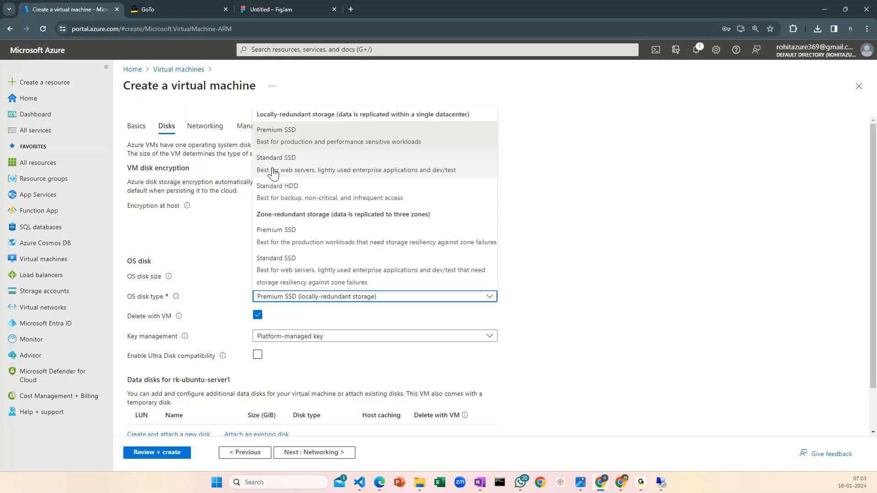
{"action": "left_click", "coordinate": [273, 171]}
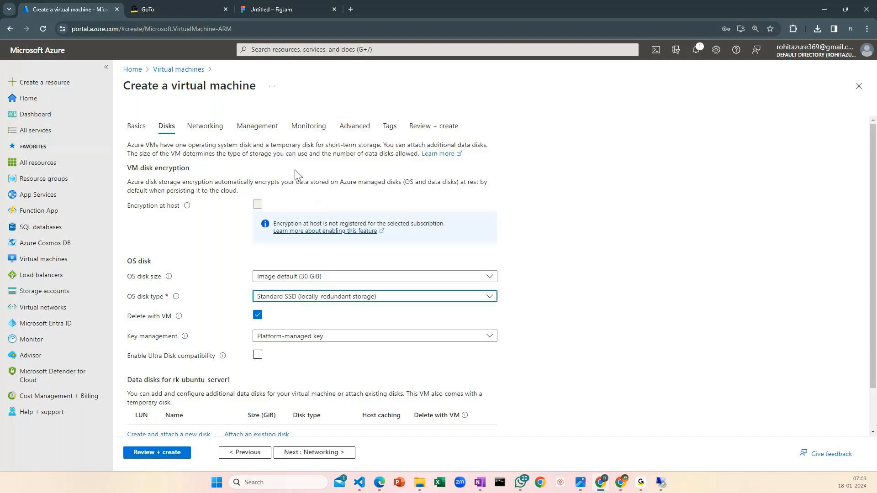
{"action": "scroll", "coordinate": [604, 331], "scroll_direction": "down", "scroll_amount": 2}
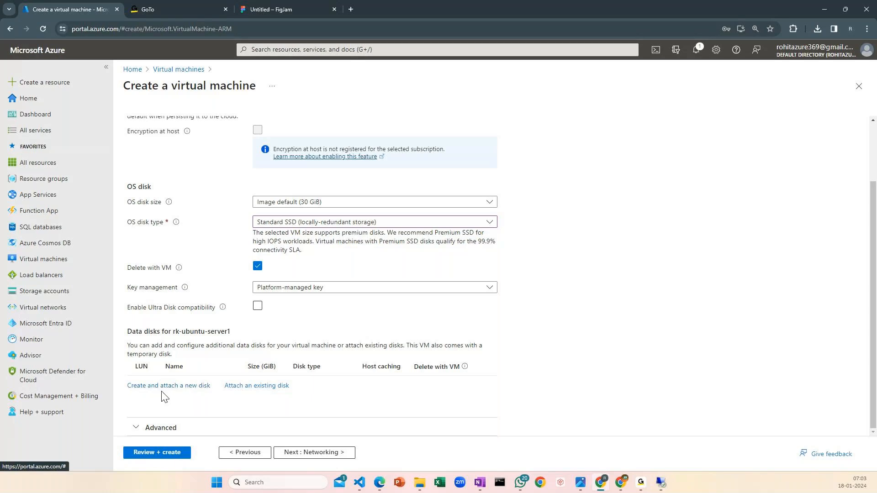
Continue to the networking settings, choose the vm-rk-windows-10-vnet virtual network and review the remaining network options
{"action": "left_click", "coordinate": [330, 458]}
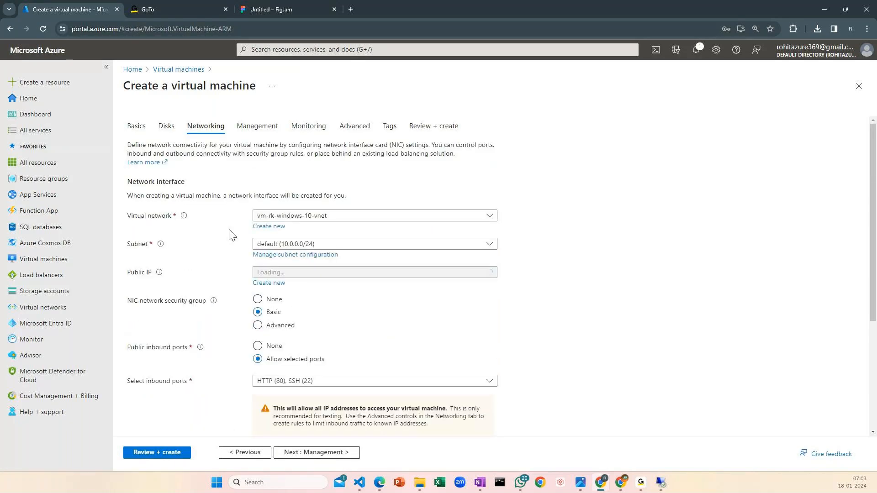
{"action": "left_click", "coordinate": [338, 216]}
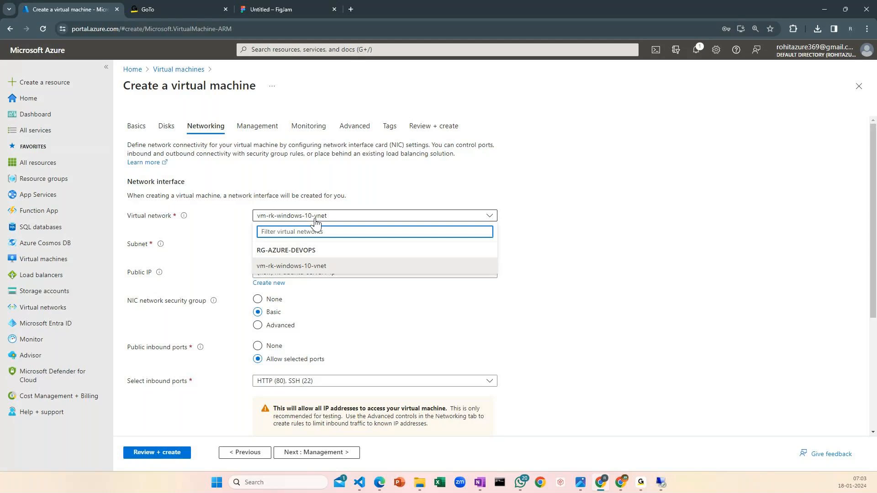
{"action": "left_click", "coordinate": [307, 270]}
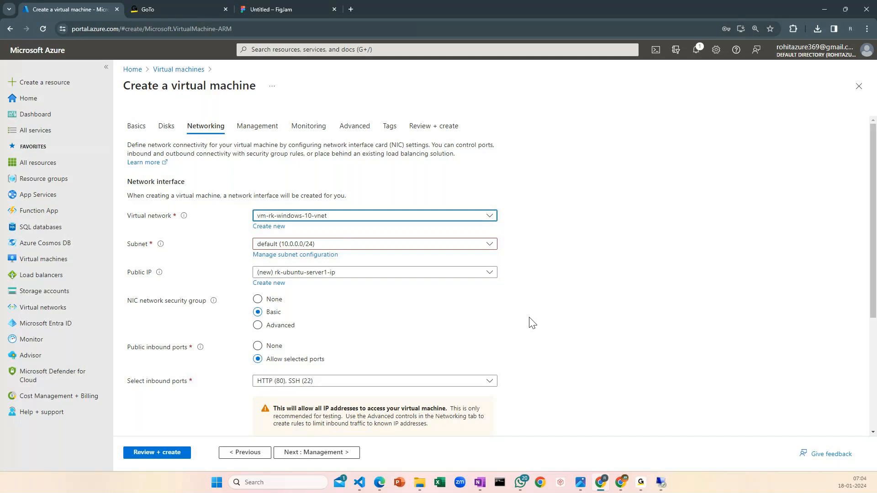
{"action": "scroll", "coordinate": [532, 322], "scroll_direction": "down", "scroll_amount": 2}
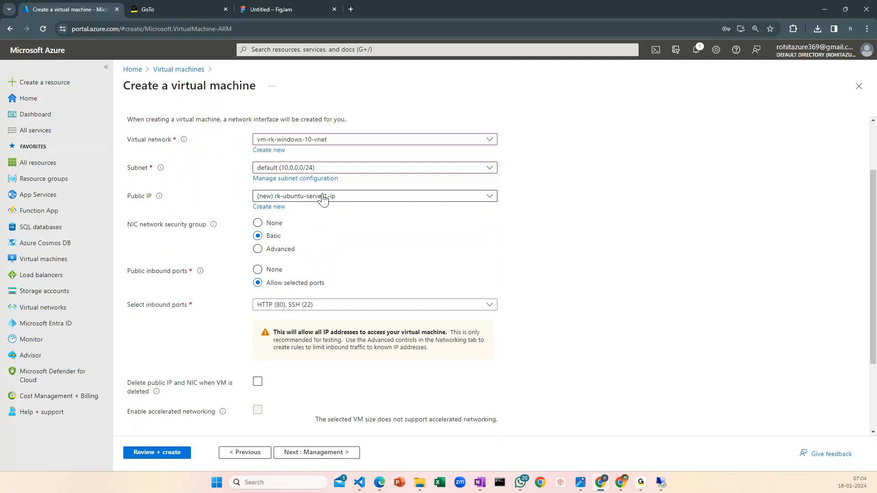
{"action": "scroll", "coordinate": [209, 219], "scroll_direction": "down", "scroll_amount": 2}
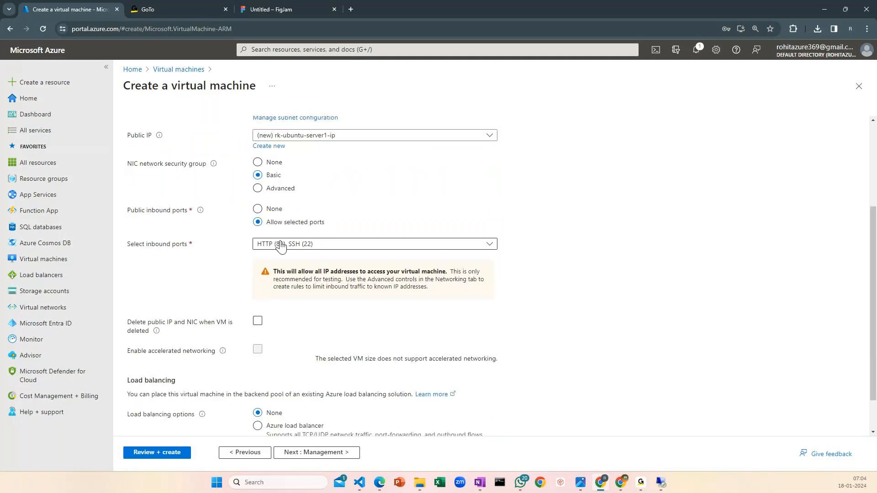
{"action": "scroll", "coordinate": [383, 342], "scroll_direction": "down", "scroll_amount": 1}
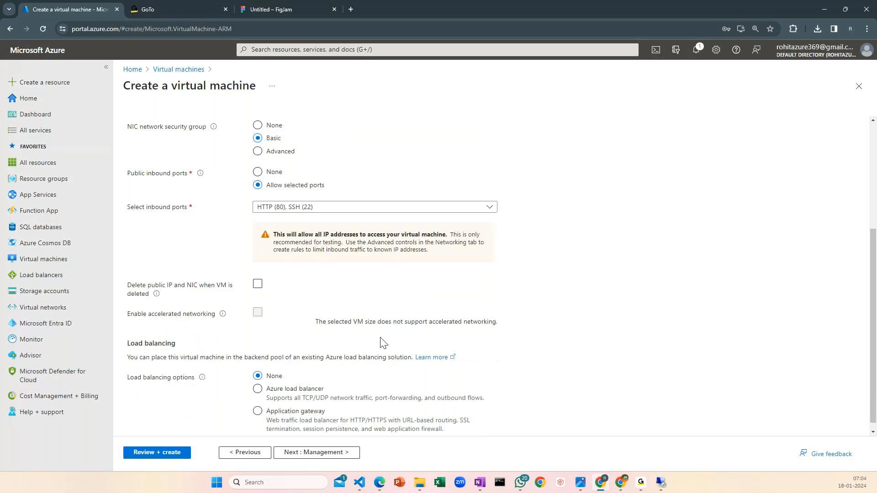
Pass through the management, monitoring, advanced and tag settings with their defaults and validate the virtual machine configuration
{"action": "left_click", "coordinate": [349, 454]}
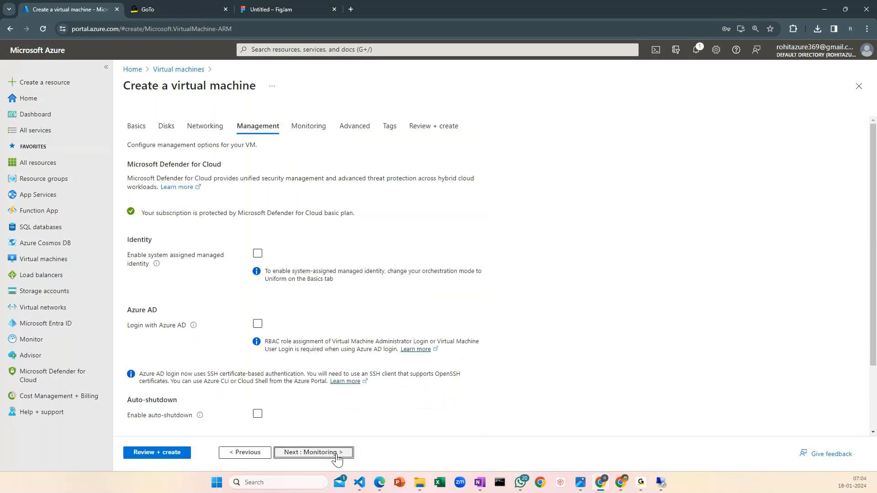
{"action": "left_click", "coordinate": [337, 457]}
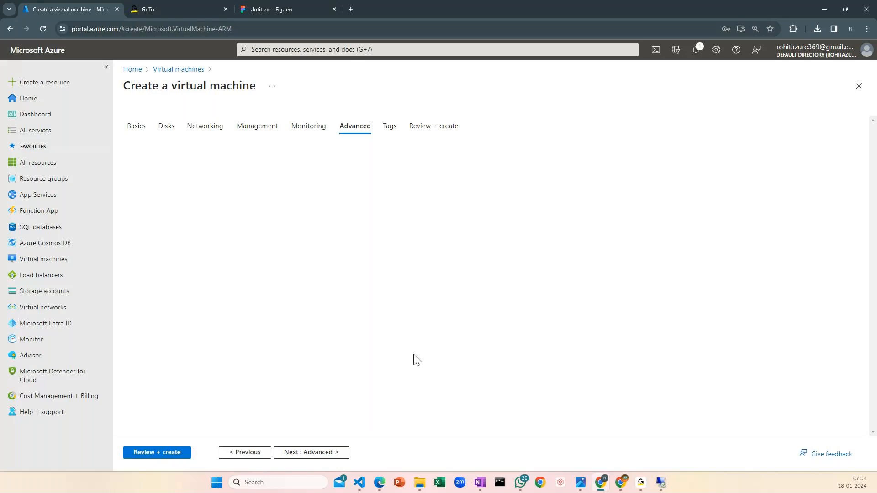
{"action": "left_click", "coordinate": [315, 454]}
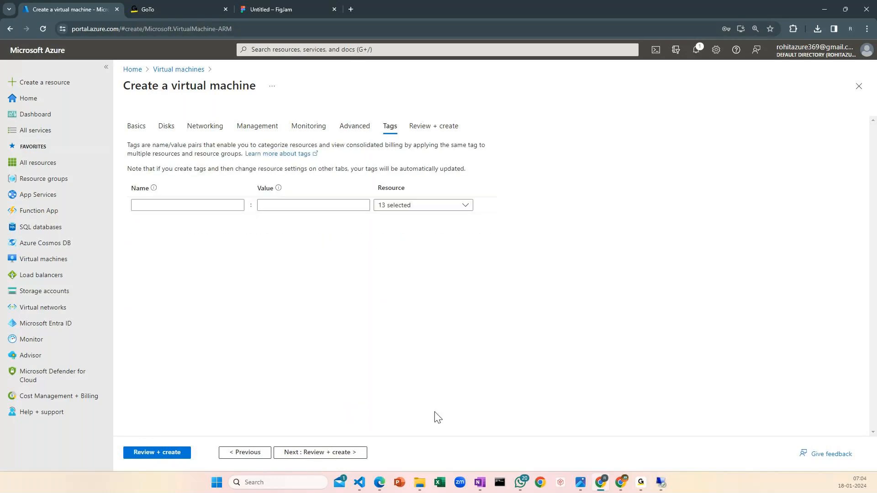
{"action": "left_click", "coordinate": [177, 457]}
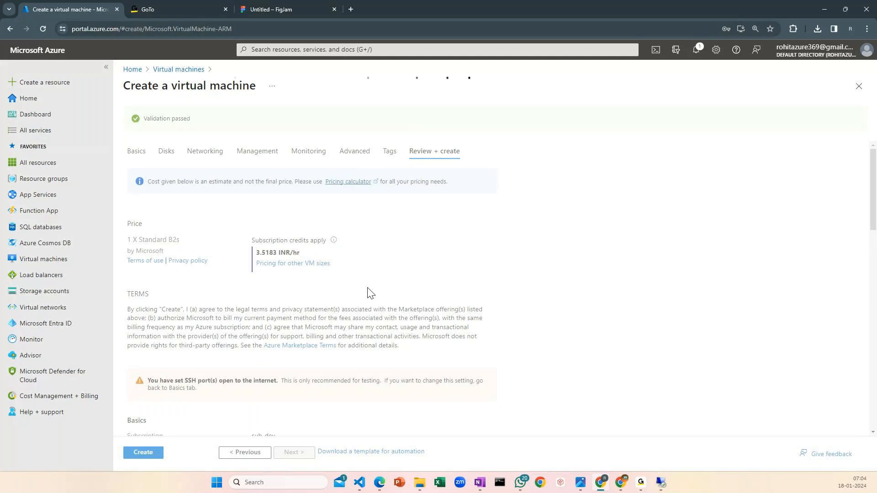
Check the hourly price and terms in the review summary and create the virtual machine
{"action": "left_click_drag", "start_coordinate": [301, 253], "coordinate": [411, 260]}
{"action": "scroll", "coordinate": [261, 388], "scroll_direction": "down", "scroll_amount": 1}
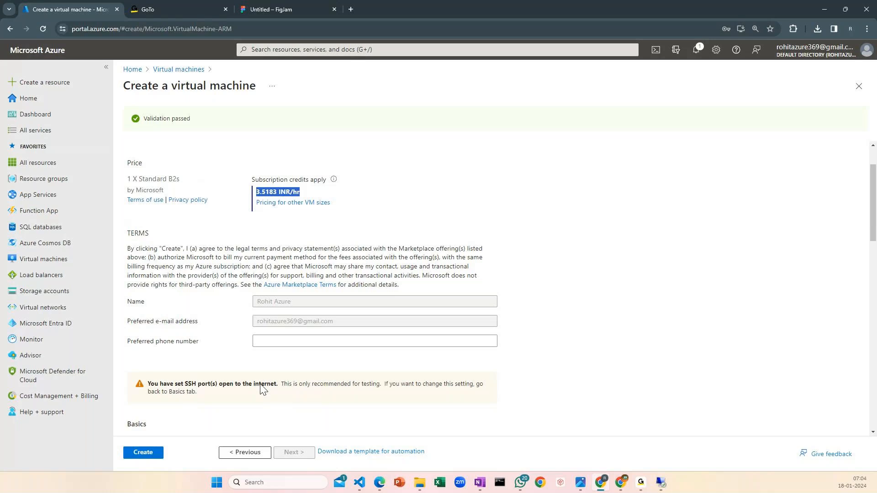
{"action": "left_click", "coordinate": [152, 457]}
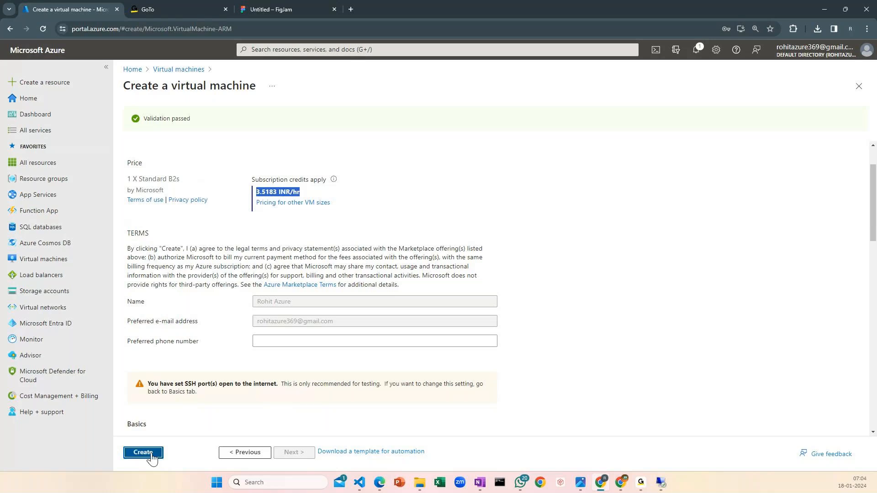
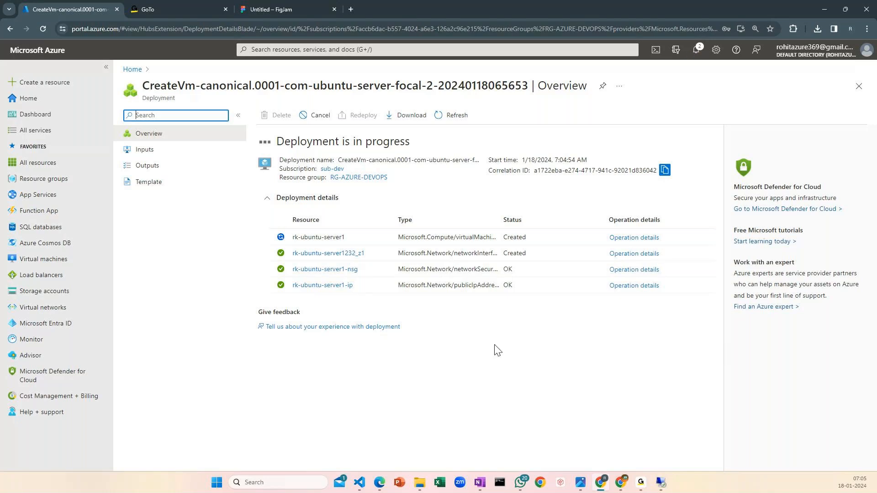
Check the deployment notifications and open the rk-ubuntu-server1 overview from the list of virtual machines
{"action": "left_click", "coordinate": [697, 49]}
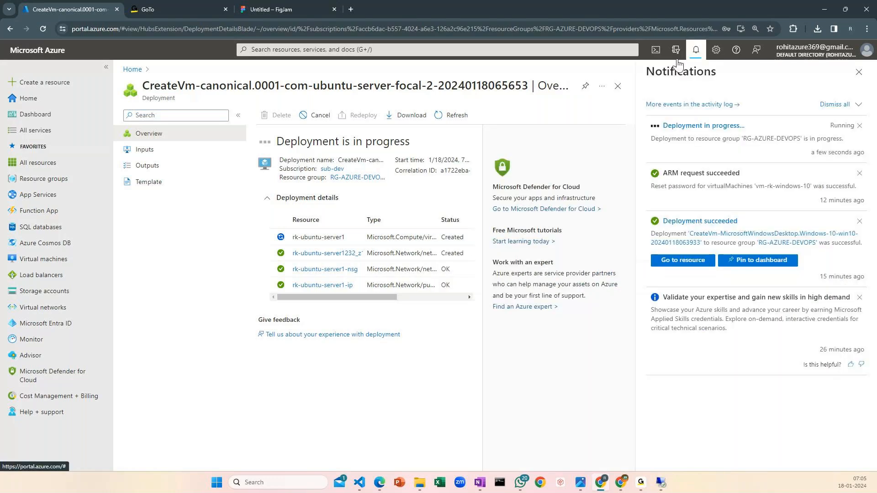
{"action": "left_click", "coordinate": [859, 73]}
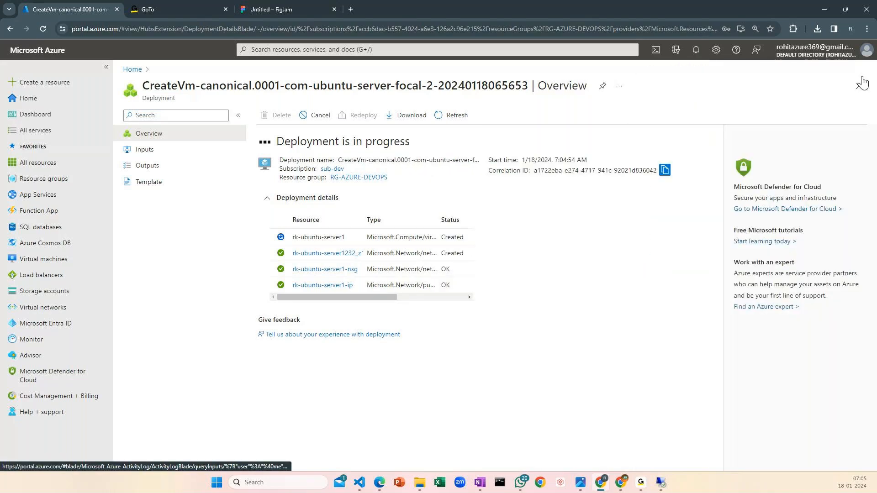
{"action": "left_click", "coordinate": [132, 69]}
{"action": "left_click", "coordinate": [324, 132]}
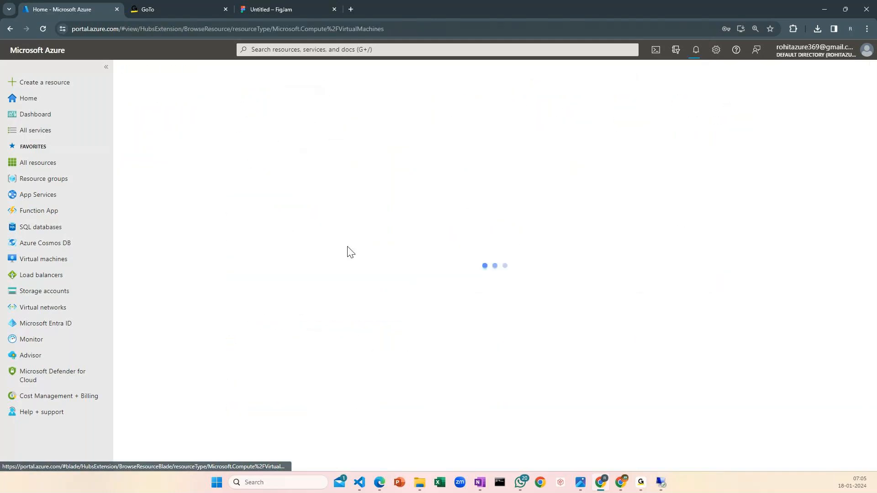
{"action": "left_click", "coordinate": [256, 265]}
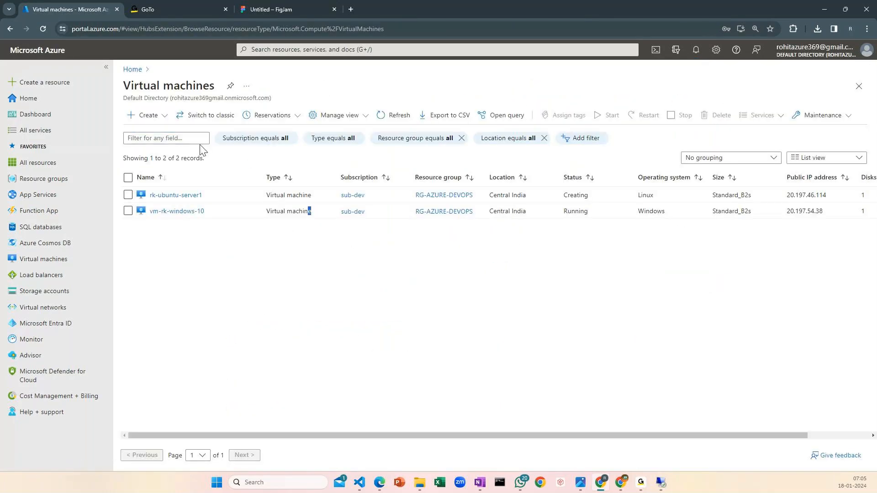
{"action": "left_click", "coordinate": [180, 198]}
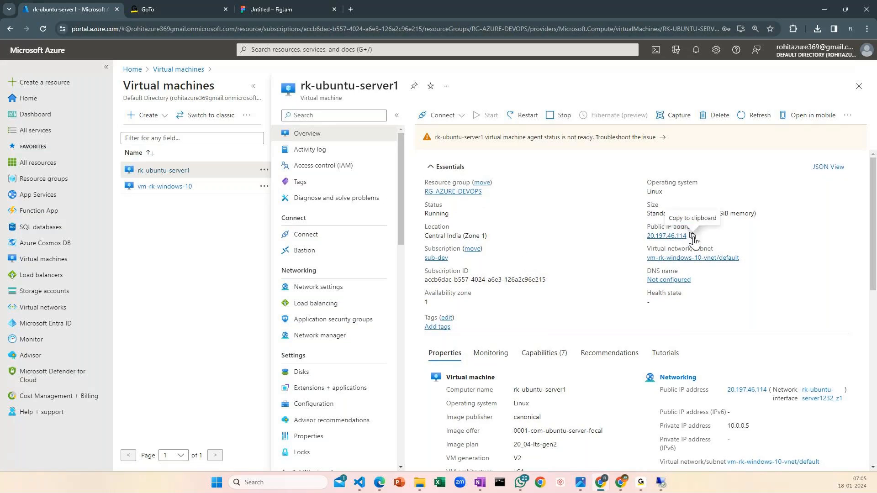
Copy the public IP address of rk-ubuntu-server1 and open its connection options
{"action": "left_click", "coordinate": [691, 237]}
{"action": "left_click", "coordinate": [441, 118]}
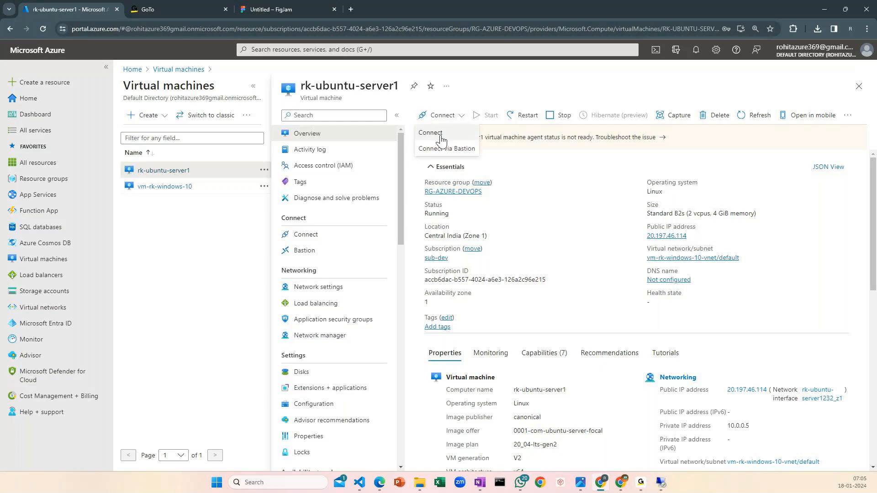
{"action": "left_click", "coordinate": [431, 133]}
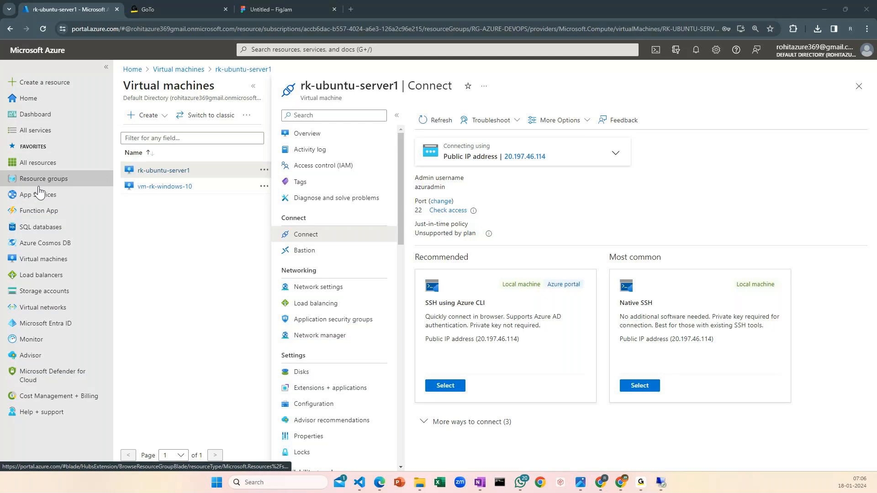
Switch to Command Prompt and run ssh without arguments to check its usage
{"action": "mouse_move", "coordinate": [39, 189]}
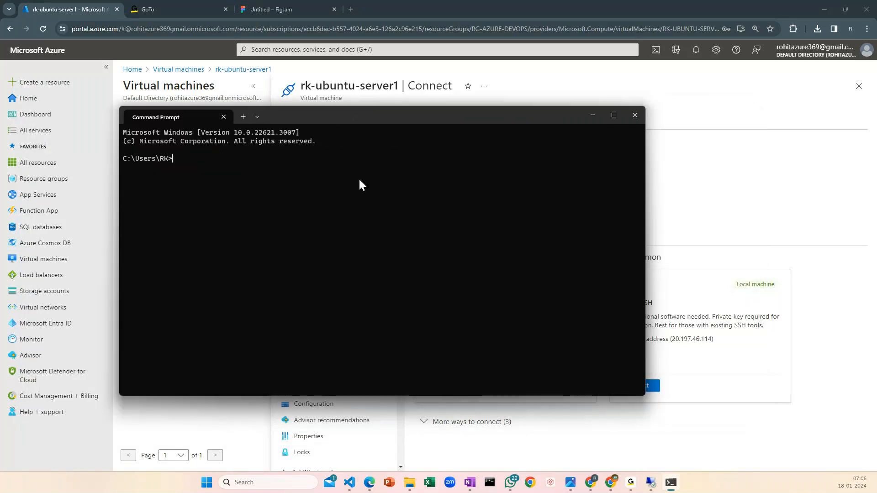
{"action": "left_click", "coordinate": [749, 188]}
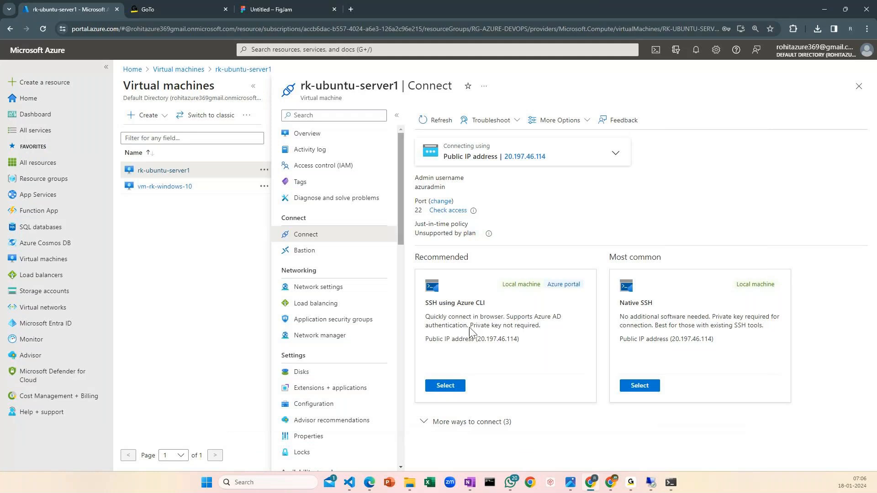
{"action": "left_click", "coordinate": [671, 484]}
{"action": "type", "text": "ssh"}
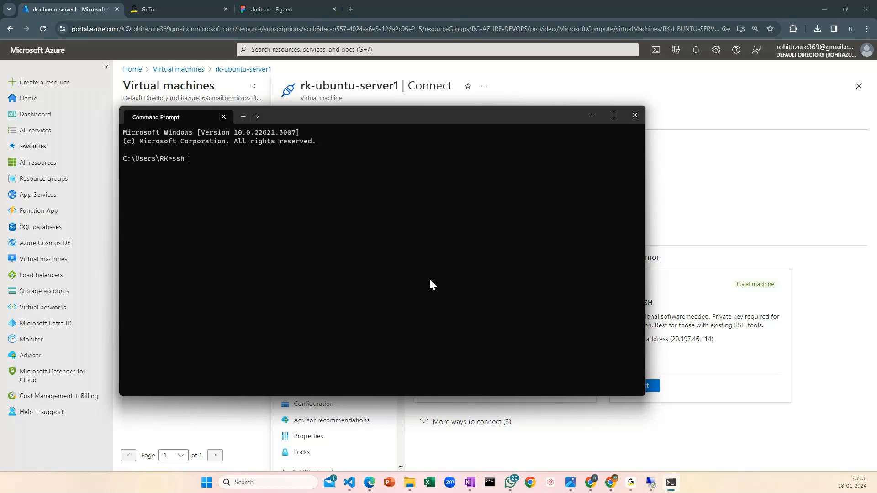
{"action": "key", "text": "Return"}
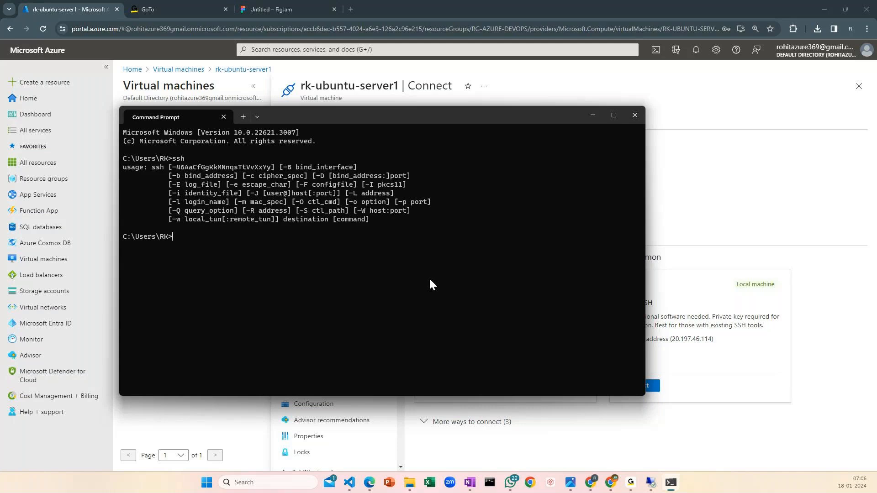
{"action": "type", "text": "ssh usernmame@ikp"}
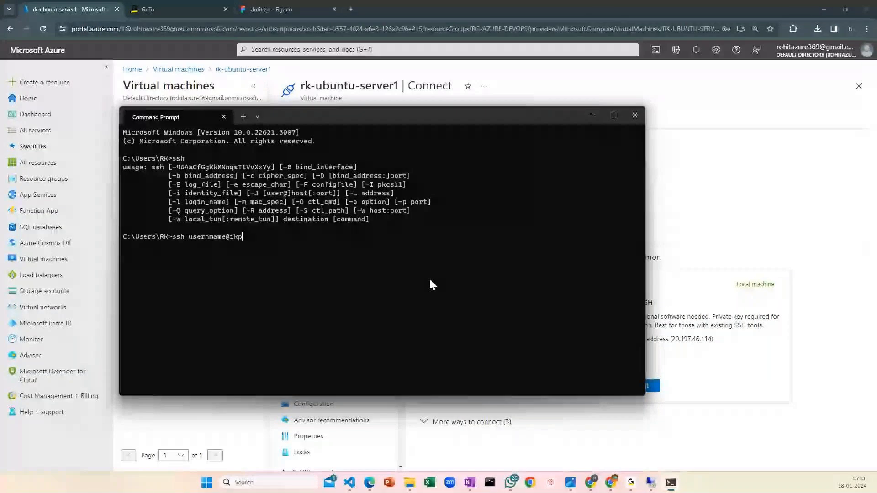
{"action": "key", "text": "BackSpace"}
{"action": "key", "text": "BackSpace"}
{"action": "type", "text": "p"}
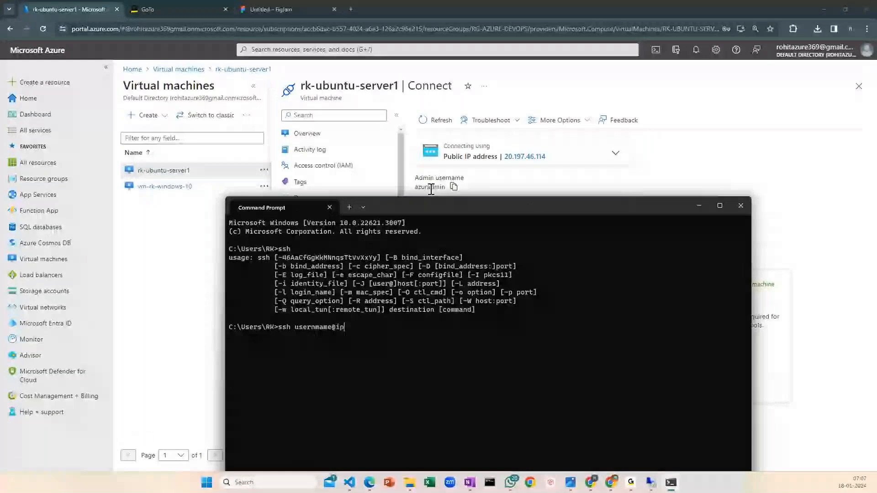
{"action": "left_click_drag", "start_coordinate": [418, 188], "coordinate": [451, 192]}
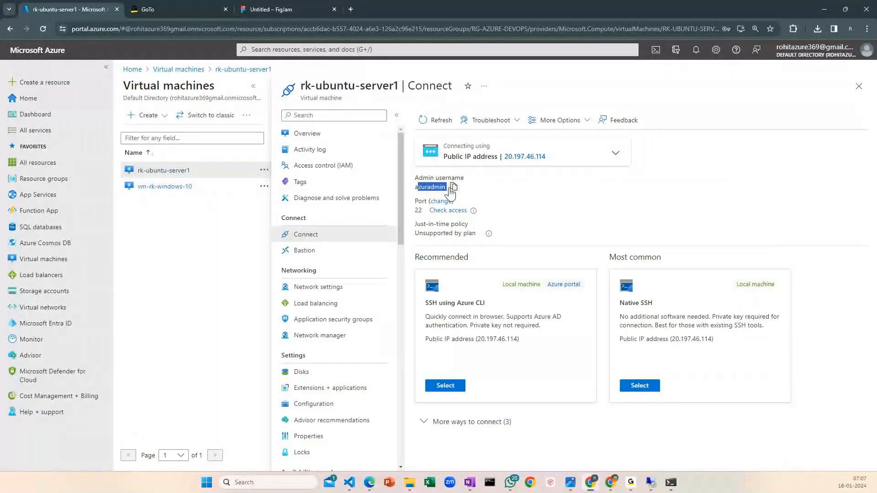
{"action": "key", "text": "alt+Tab"}
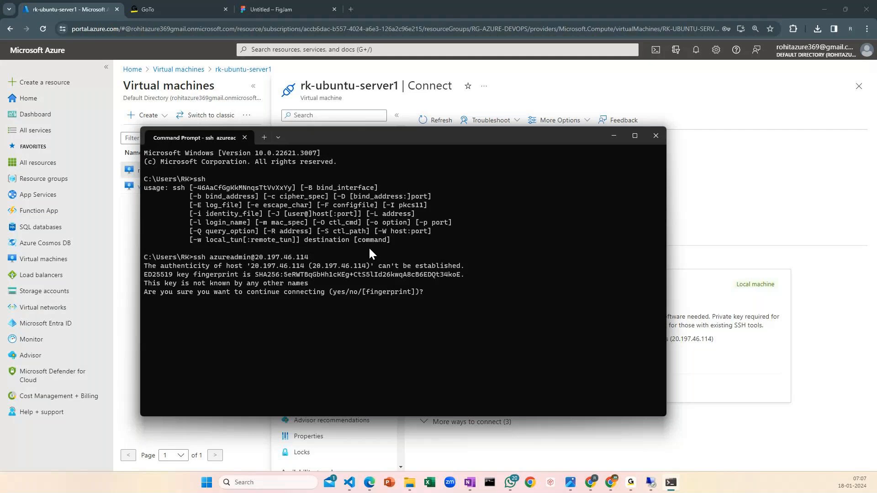
Accept the host key fingerprint with yes and try to log in with the account password
{"action": "type", "text": "yes"}
{"action": "key", "text": "Return"}
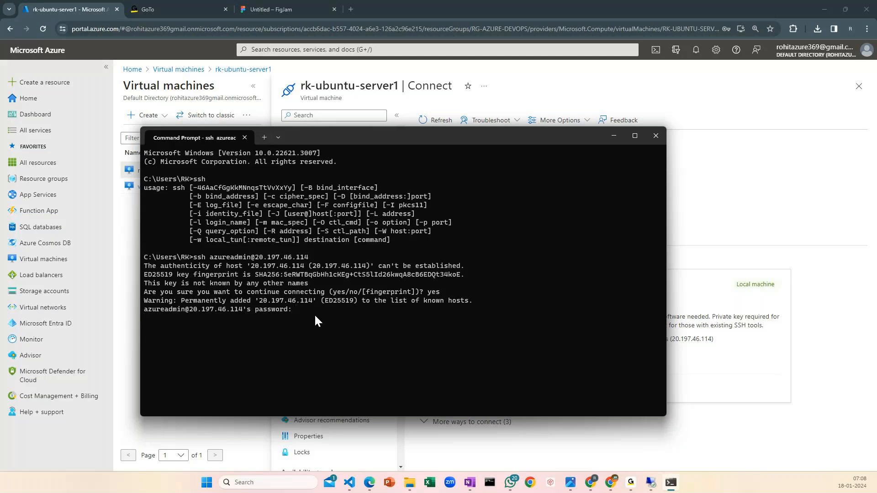
{"action": "key", "text": "Return"}
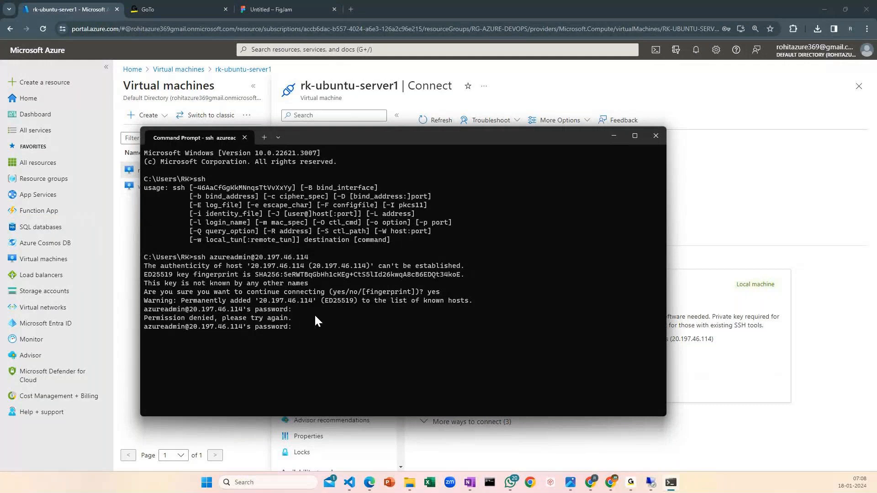
{"action": "key", "text": "Return"}
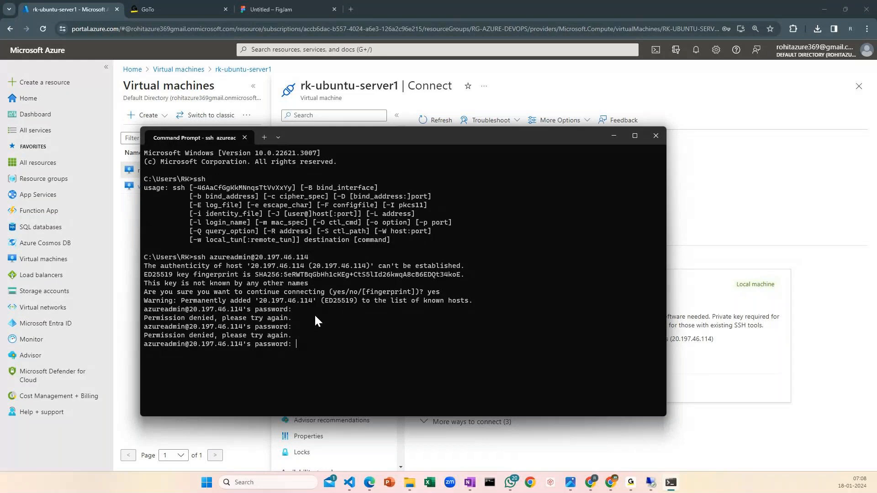
{"action": "key", "text": "Return"}
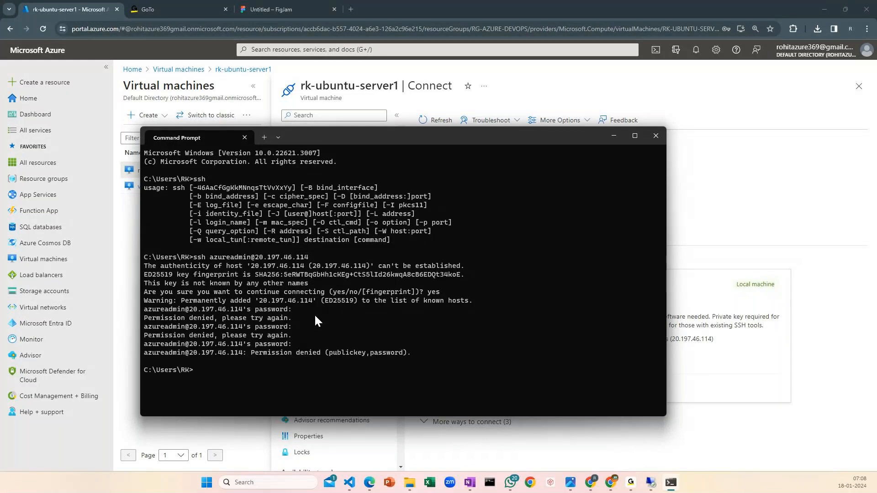
{"action": "key", "text": "Up"}
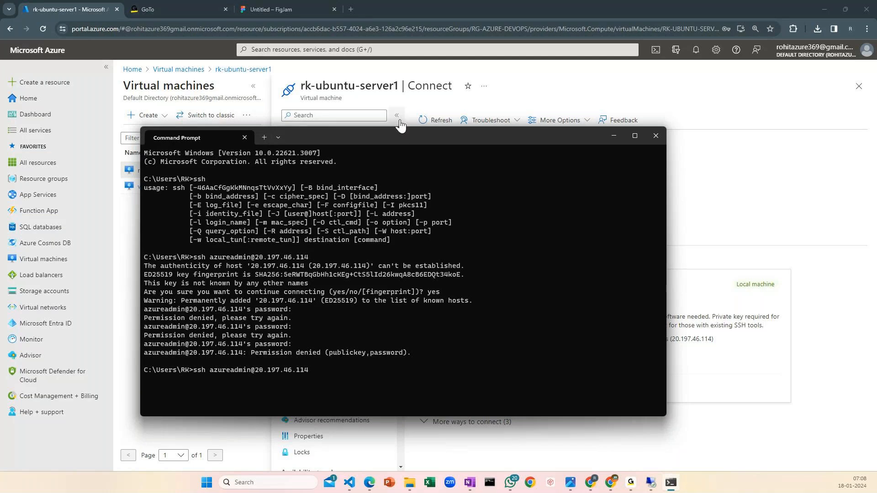
{"action": "left_click_drag", "start_coordinate": [402, 131], "coordinate": [415, 202]}
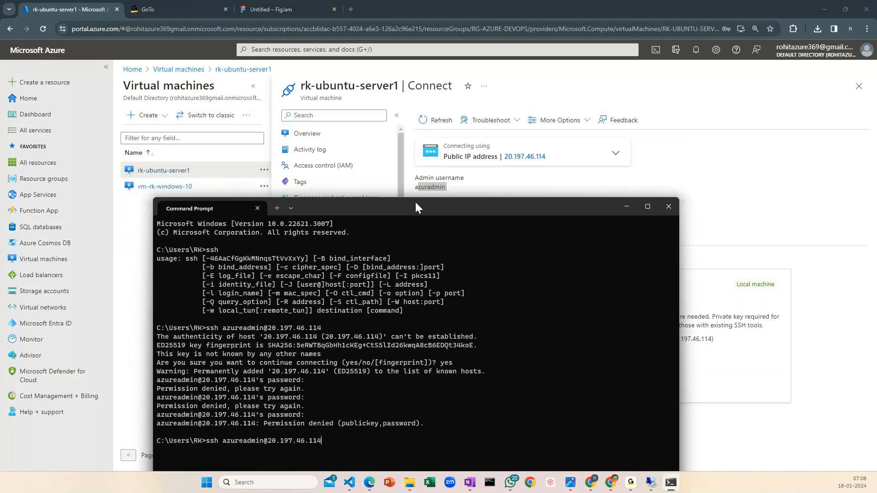
{"action": "left_click", "coordinate": [453, 186]}
{"action": "key", "text": "alt+Tab"}
{"action": "left_click_drag", "start_coordinate": [392, 211], "coordinate": [409, 148]}
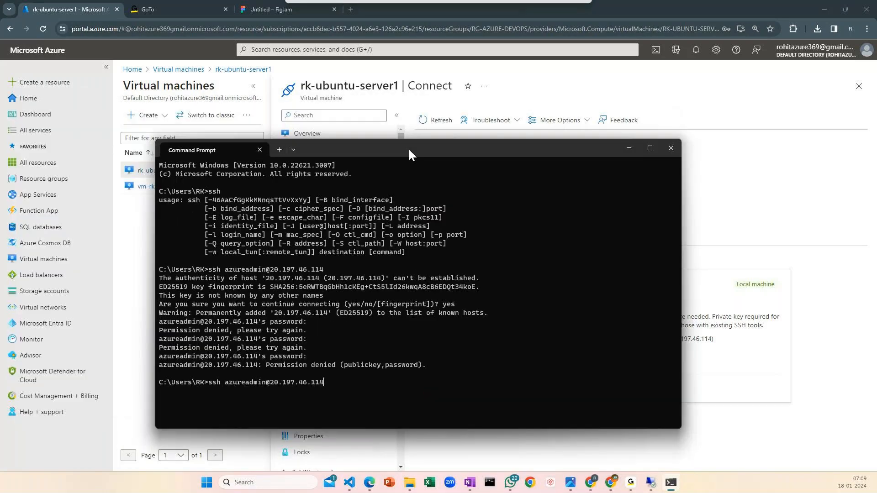
{"action": "key", "text": "Return"}
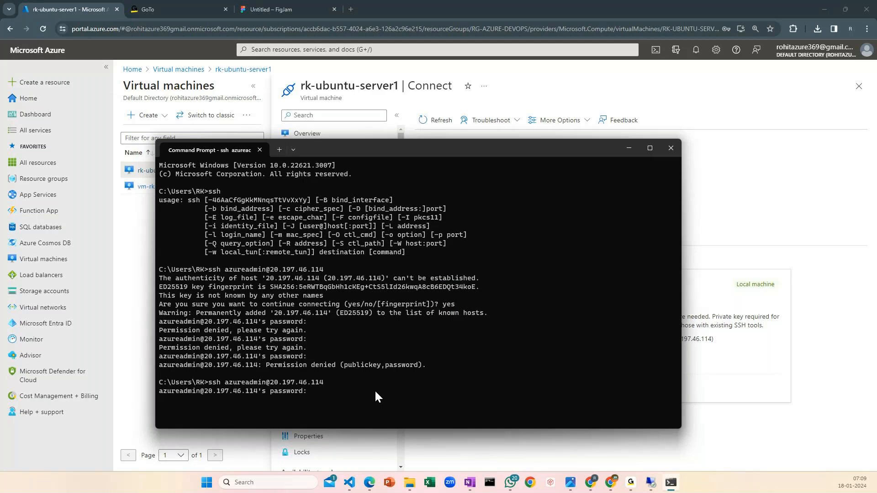
{"action": "key", "text": "Return"}
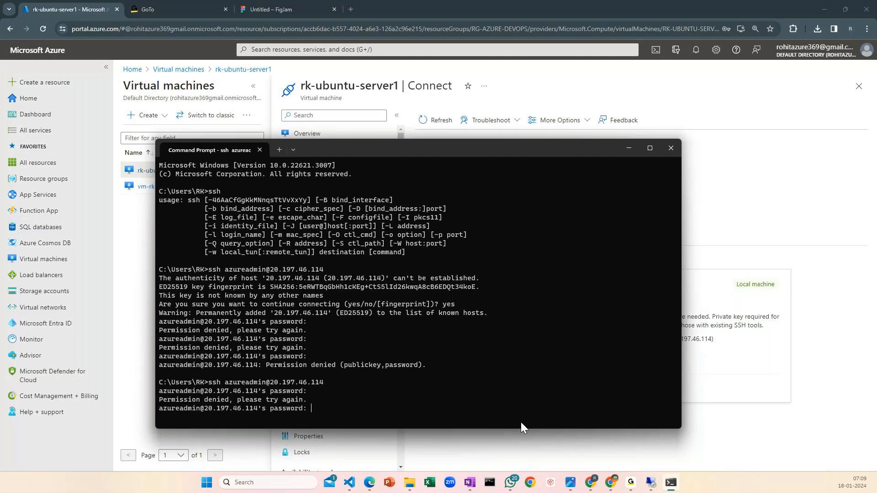
Leave the terminal and open the password reset settings of rk-ubuntu-server1 with the Reset password mode selected
{"action": "left_click", "coordinate": [670, 148]}
{"action": "scroll", "coordinate": [383, 359], "scroll_direction": "down", "scroll_amount": 5}
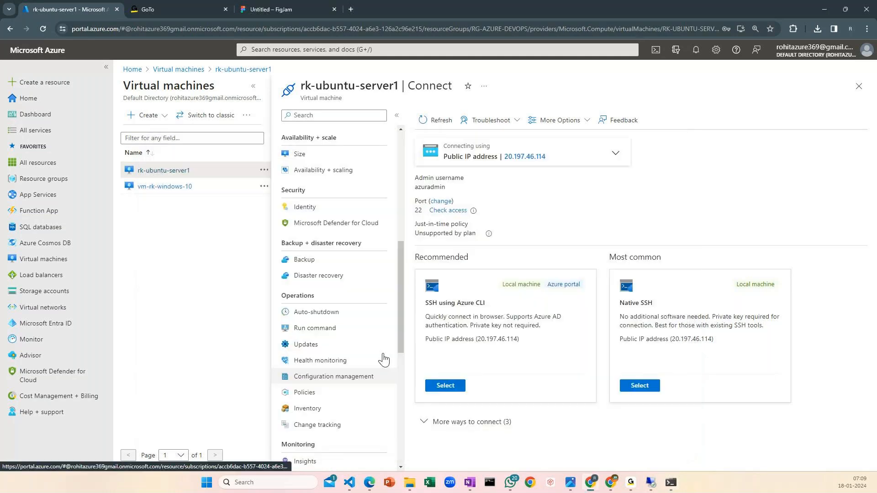
{"action": "scroll", "coordinate": [384, 359], "scroll_direction": "down", "scroll_amount": 5}
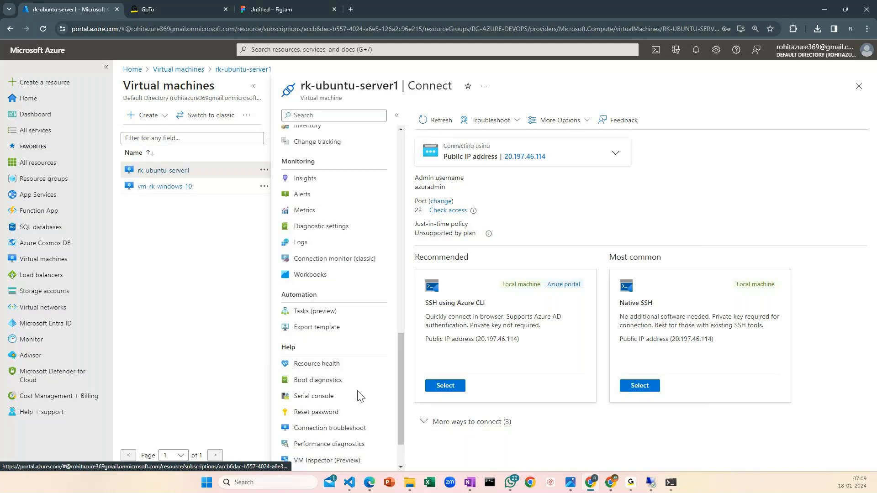
{"action": "scroll", "coordinate": [359, 395], "scroll_direction": "down", "scroll_amount": 1}
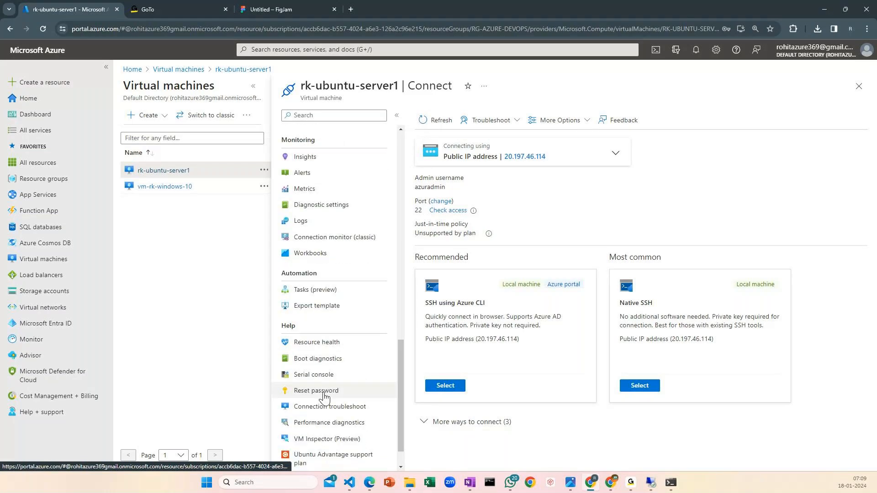
{"action": "left_click", "coordinate": [325, 393]}
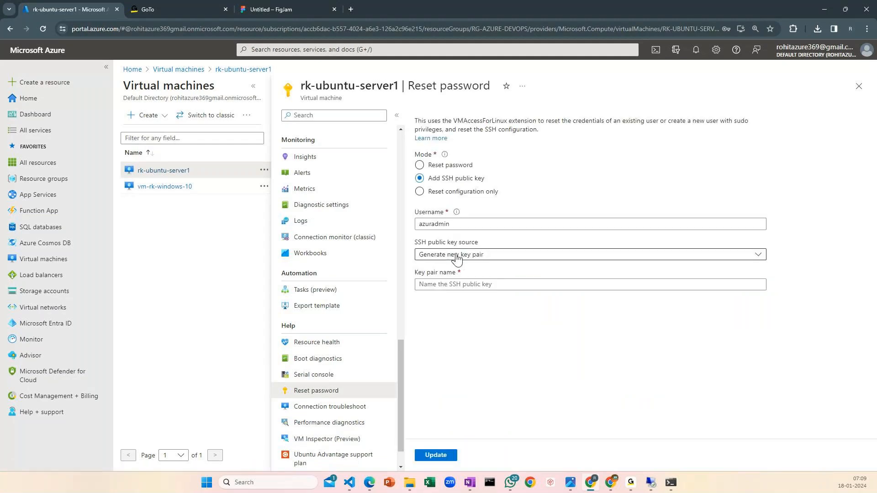
{"action": "left_click", "coordinate": [445, 169]}
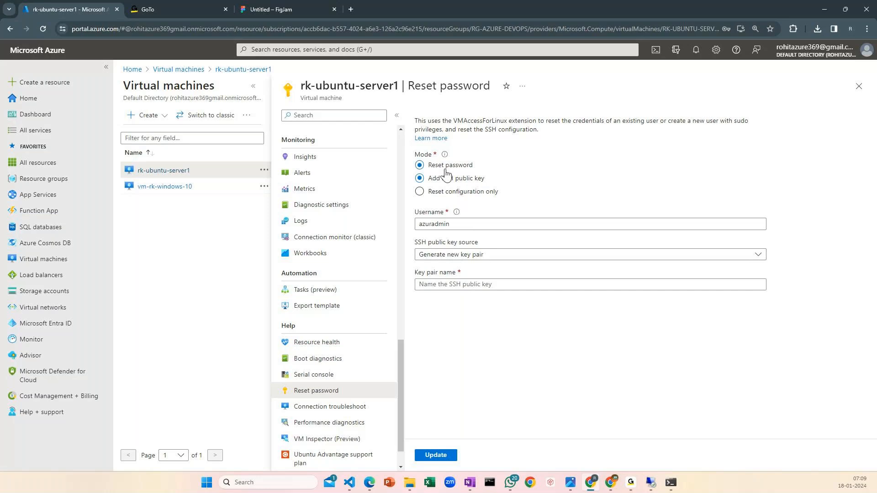
Enter and confirm a new account password for the VM's admin user and apply the update
{"action": "left_click", "coordinate": [442, 253]}
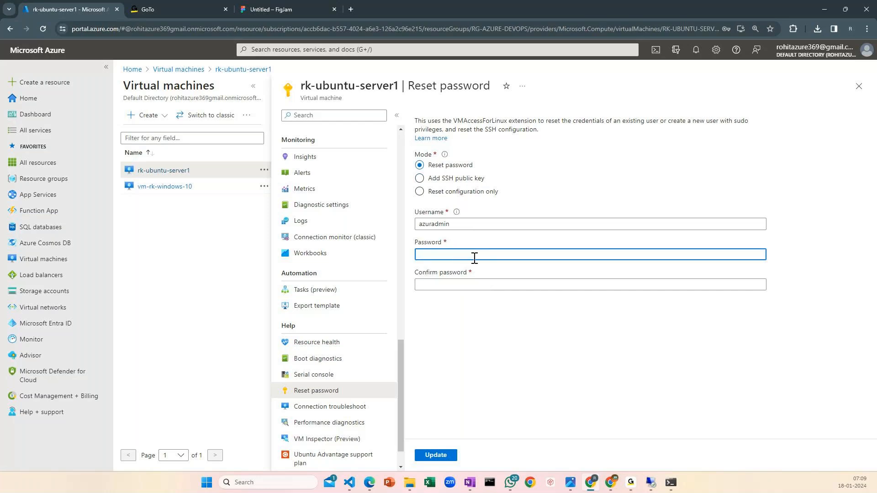
{"action": "type", "text": "•••••••••••••"}
{"action": "type", "text": "•"}
{"action": "key", "text": "Tab"}
{"action": "type", "text": "•"}
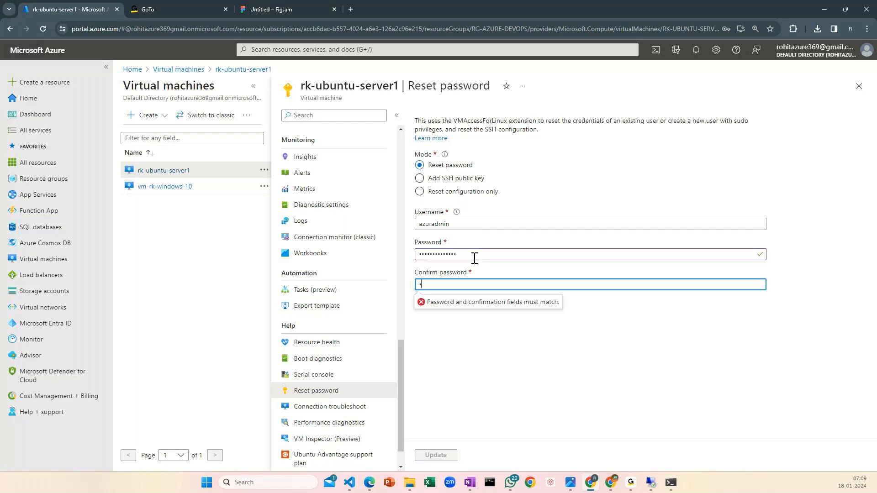
{"action": "type", "text": "•••••••"}
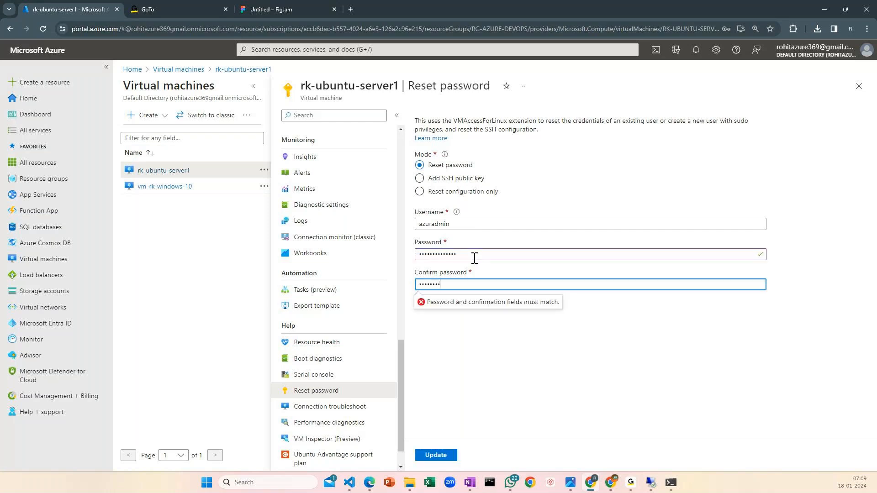
{"action": "type", "text": "••••••"}
{"action": "left_click", "coordinate": [435, 455]}
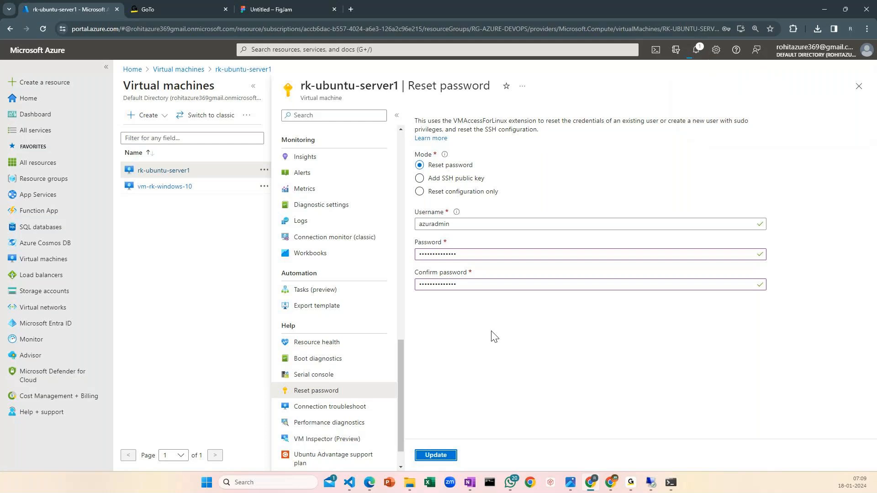
Switch back to Command Prompt and cancel the pending SSH password prompt
{"action": "left_click", "coordinate": [670, 483]}
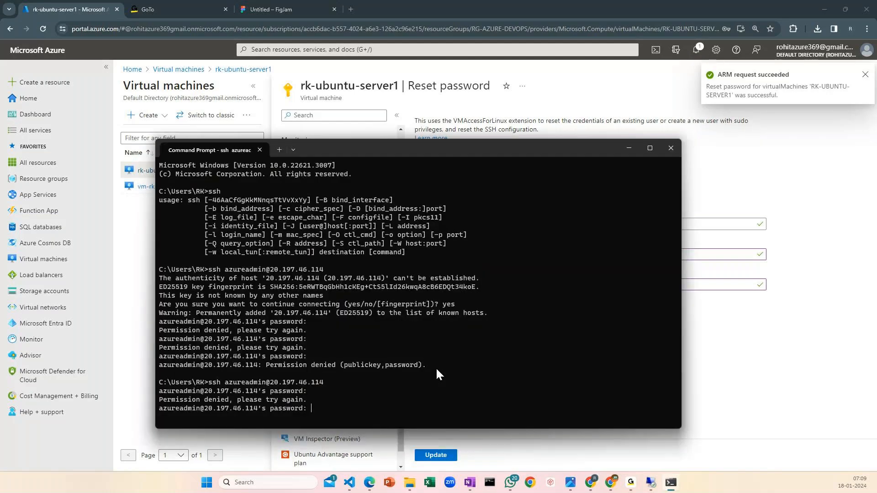
{"action": "key", "text": "ctrl+c"}
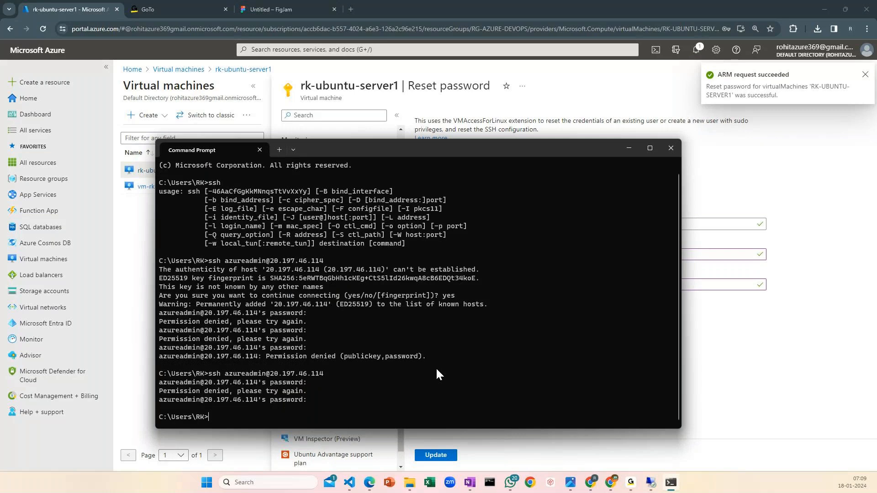
{"action": "key", "text": "Up"}
{"action": "key", "text": "Return"}
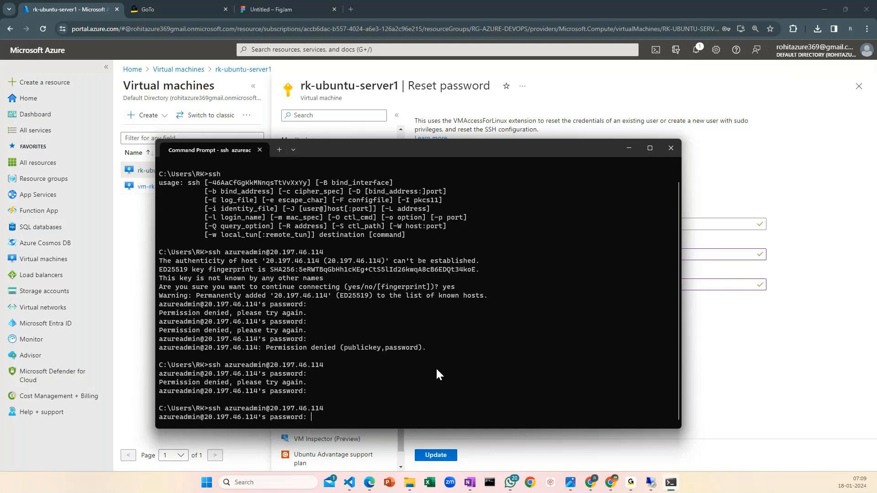
{"action": "key", "text": "Return"}
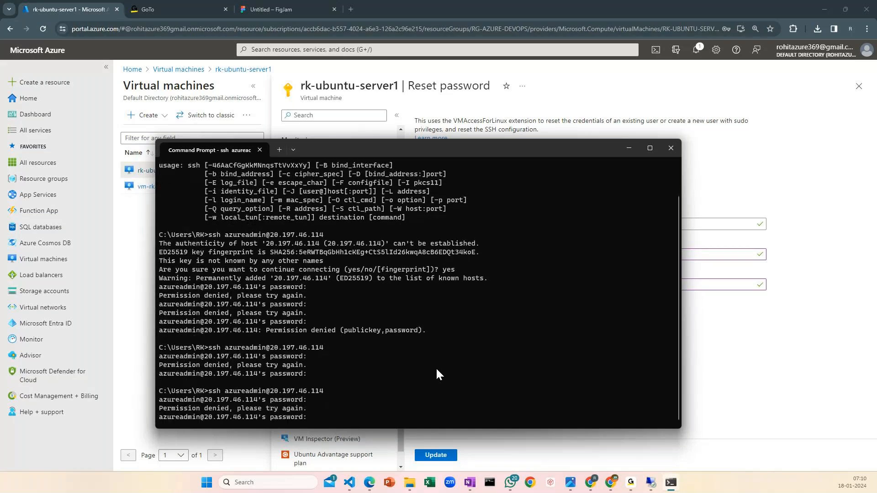
Switch to the portal, view the overview and Connect pages of rk-ubuntu-server1, and cancel the request to start the VM
{"action": "left_click_drag", "start_coordinate": [505, 208], "coordinate": [554, 146]}
{"action": "left_click", "coordinate": [562, 123]}
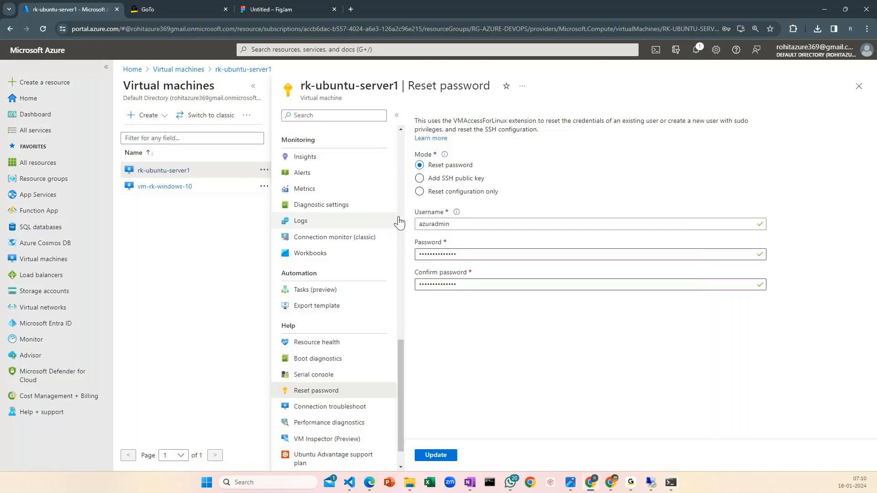
{"action": "scroll", "coordinate": [398, 223], "scroll_direction": "up", "scroll_amount": 10}
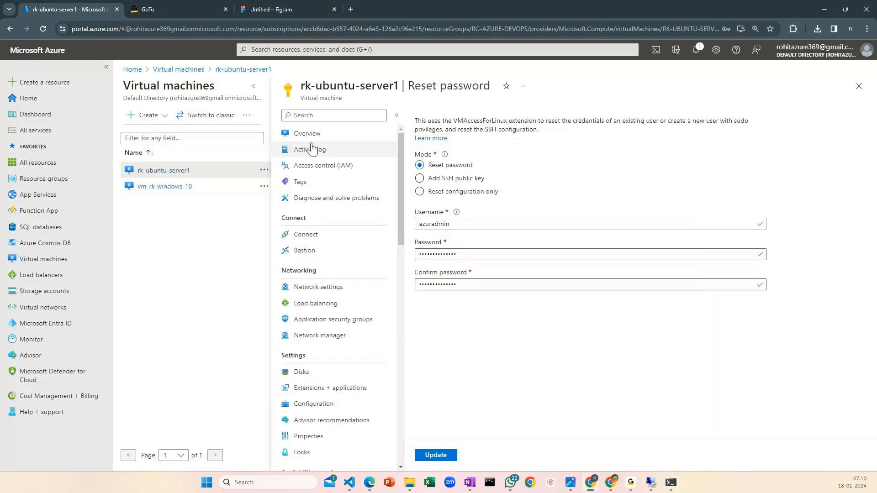
{"action": "left_click", "coordinate": [307, 133]}
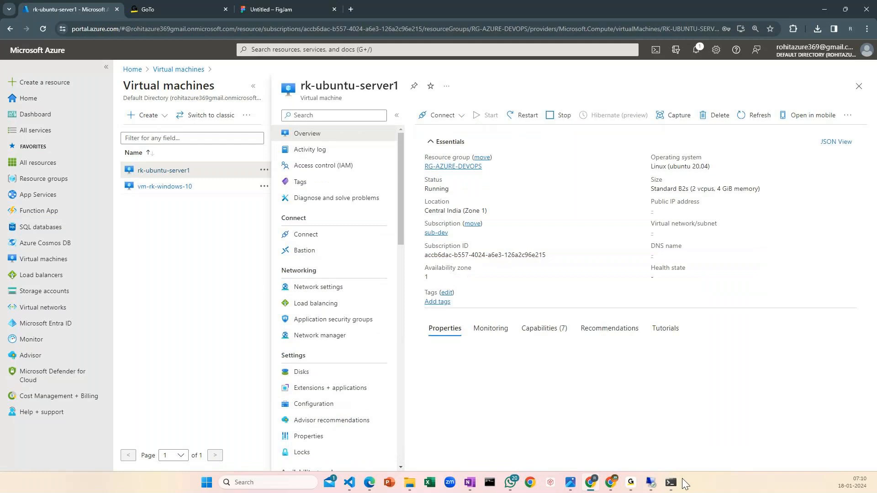
{"action": "left_click", "coordinate": [671, 482]}
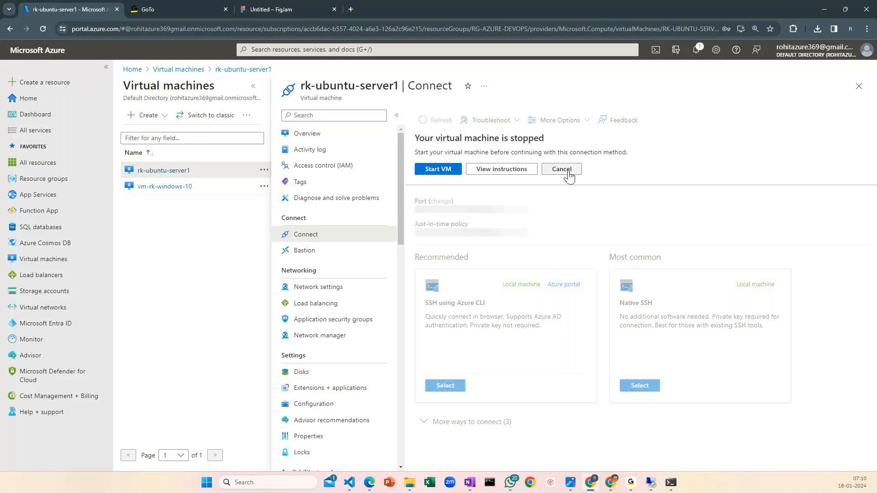
{"action": "left_click", "coordinate": [568, 173]}
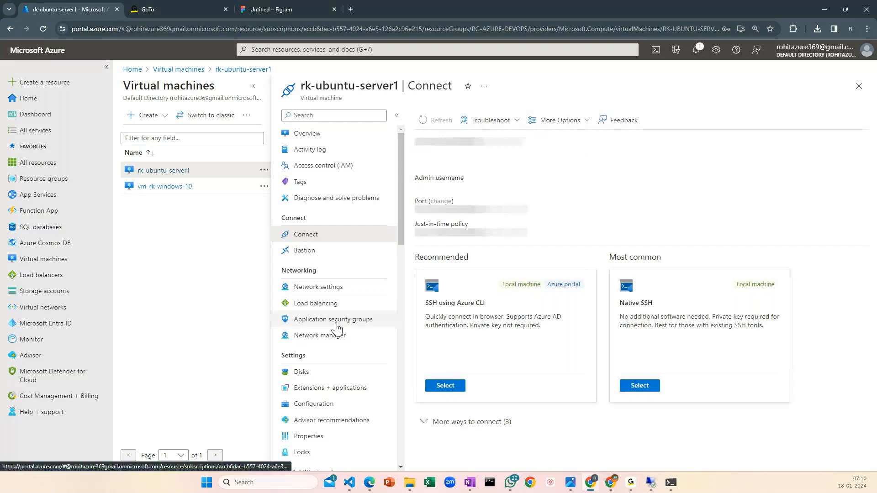
Review the host authenticity messages and the yes reply from the first SSH connection in Command Prompt, then return to the portal
{"action": "left_click", "coordinate": [670, 483]}
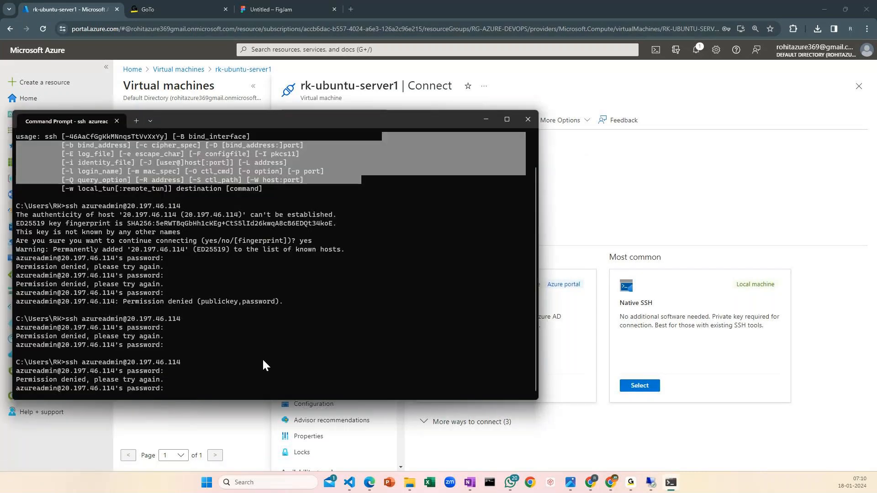
{"action": "left_click", "coordinate": [240, 259]}
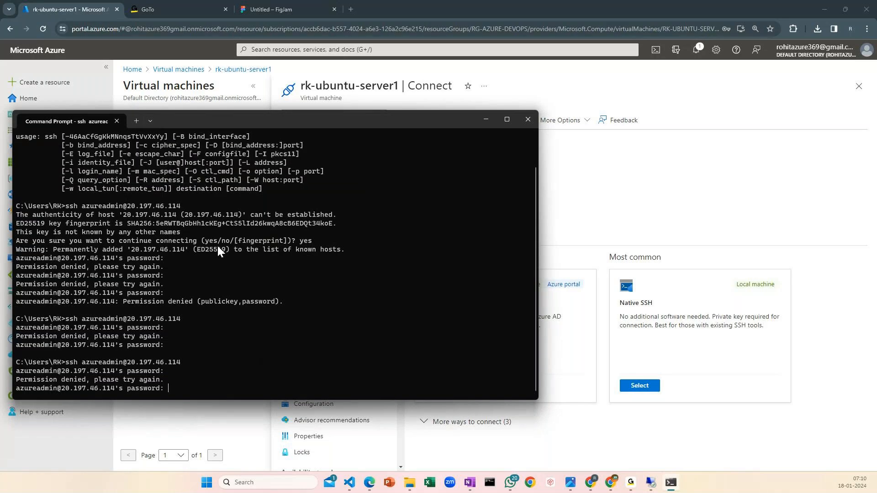
{"action": "left_click_drag", "start_coordinate": [192, 233], "coordinate": [111, 213]}
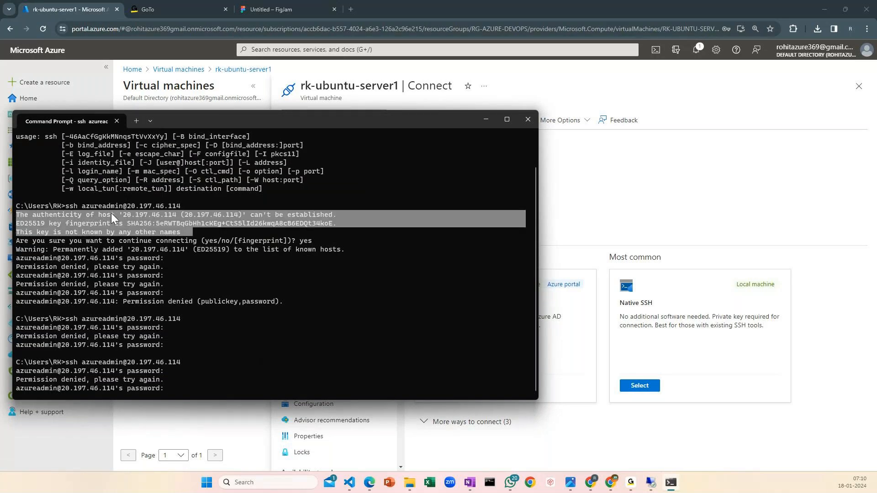
{"action": "left_click", "coordinate": [315, 242], "text": "shift"}
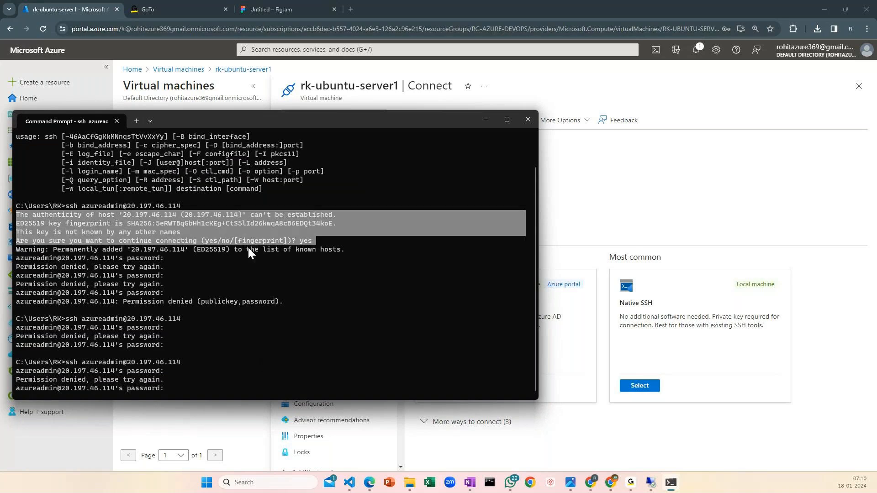
{"action": "left_click", "coordinate": [642, 177]}
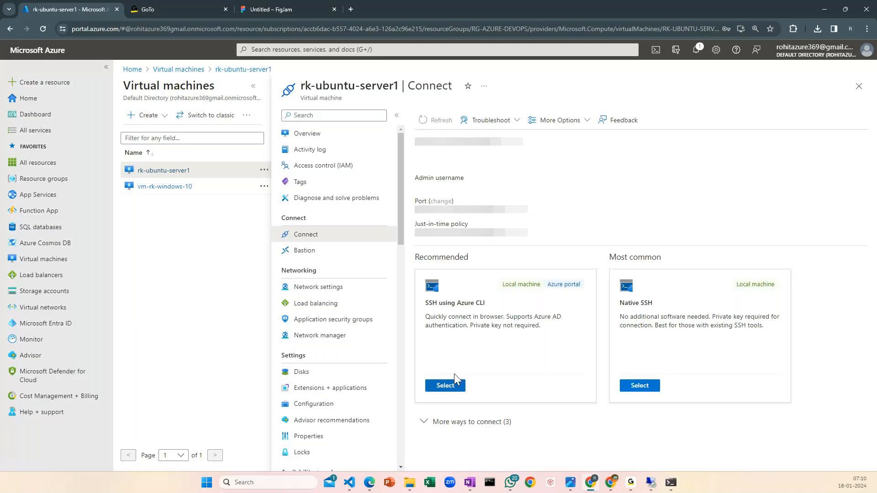
Reopen the connection options of rk-ubuntu-server1, start the virtual machine and check the portal notifications
{"action": "left_click", "coordinate": [309, 136]}
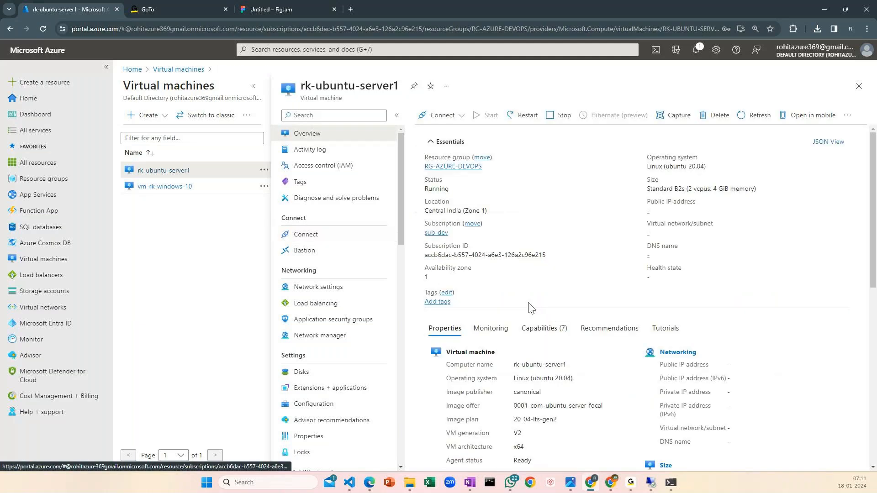
{"action": "left_click", "coordinate": [440, 115]}
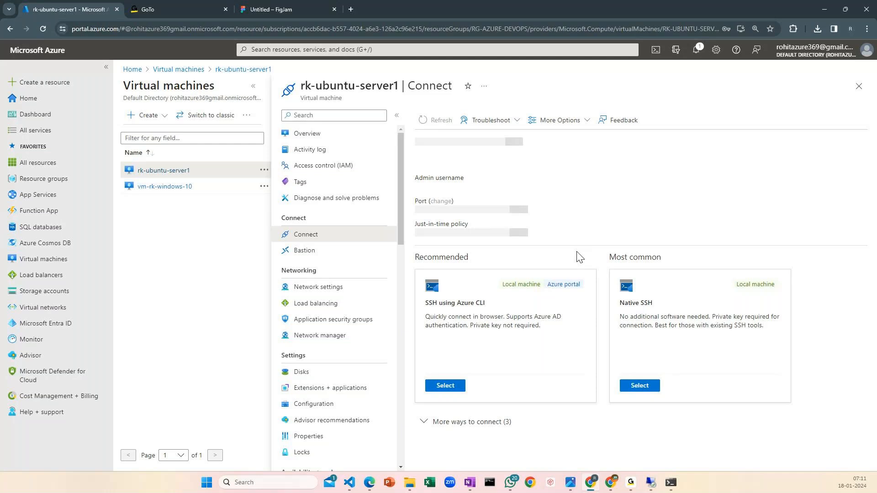
{"action": "left_click", "coordinate": [488, 379]}
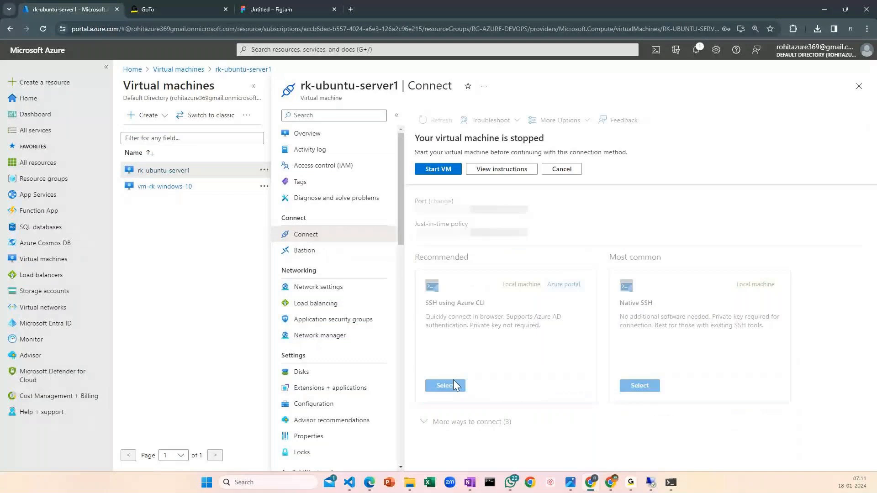
{"action": "left_click", "coordinate": [430, 172]}
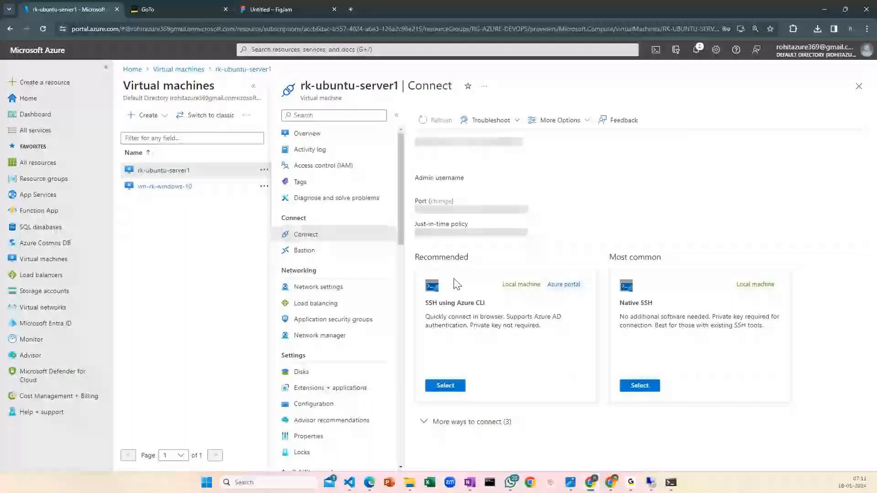
{"action": "left_click", "coordinate": [696, 50]}
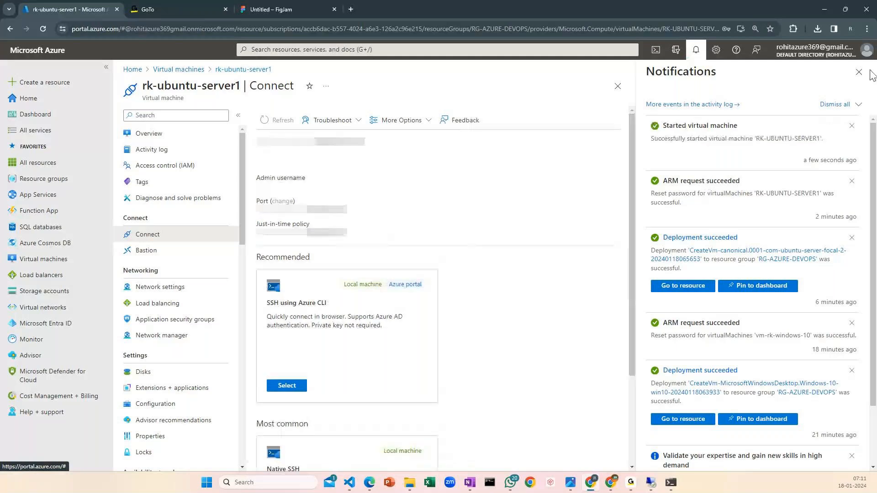
{"action": "left_click", "coordinate": [858, 72]}
{"action": "left_click", "coordinate": [633, 481]}
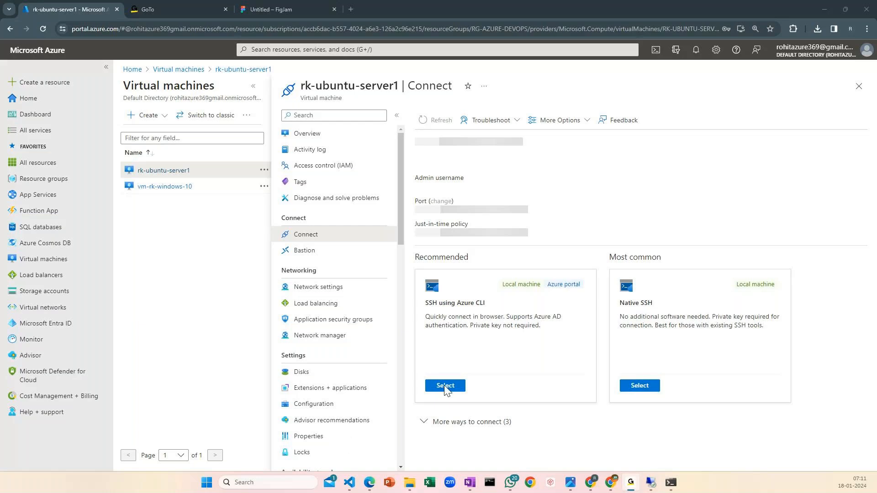
{"action": "left_click", "coordinate": [315, 135]}
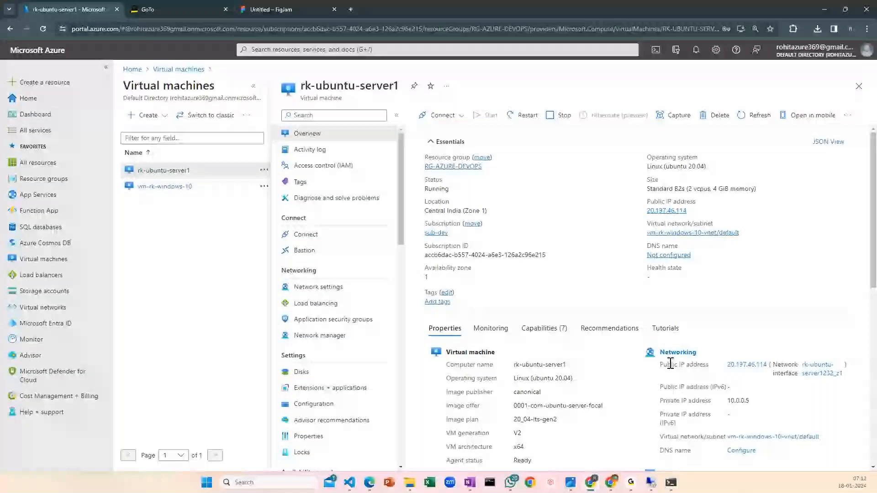
{"action": "left_click", "coordinate": [442, 118]}
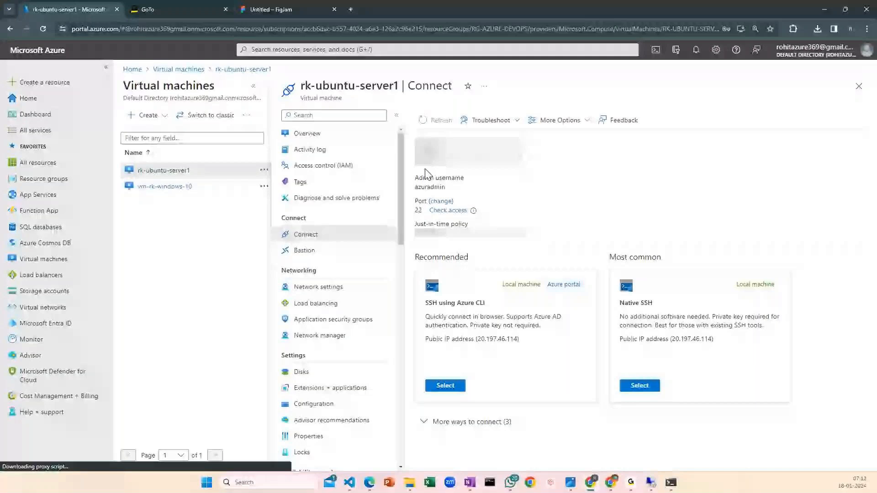
{"action": "left_click", "coordinate": [666, 360]}
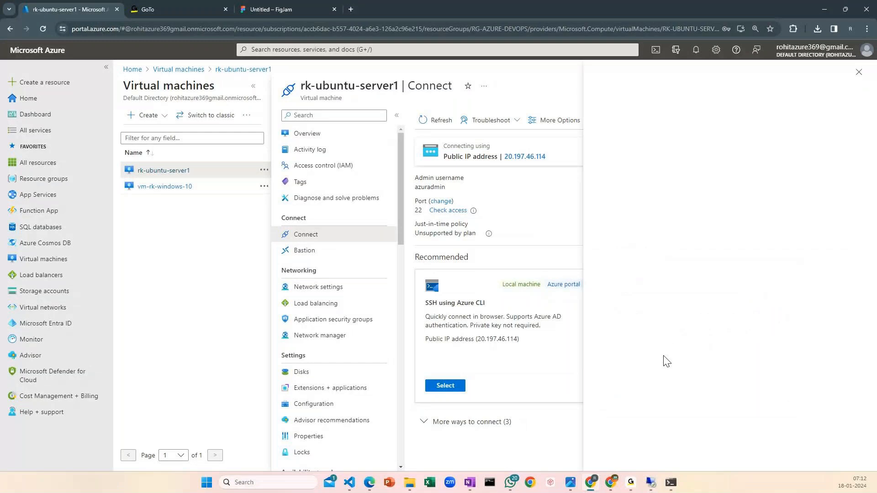
{"action": "left_click_drag", "start_coordinate": [697, 351], "coordinate": [809, 384]}
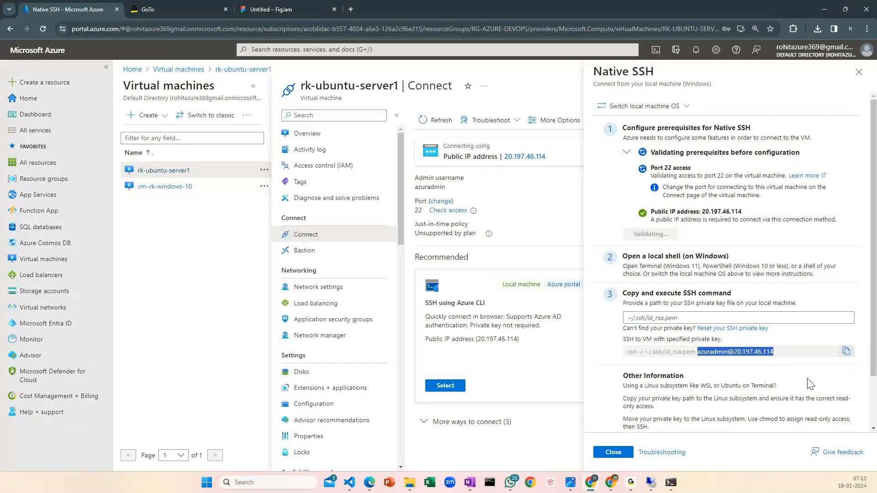
{"action": "left_click", "coordinate": [523, 409]}
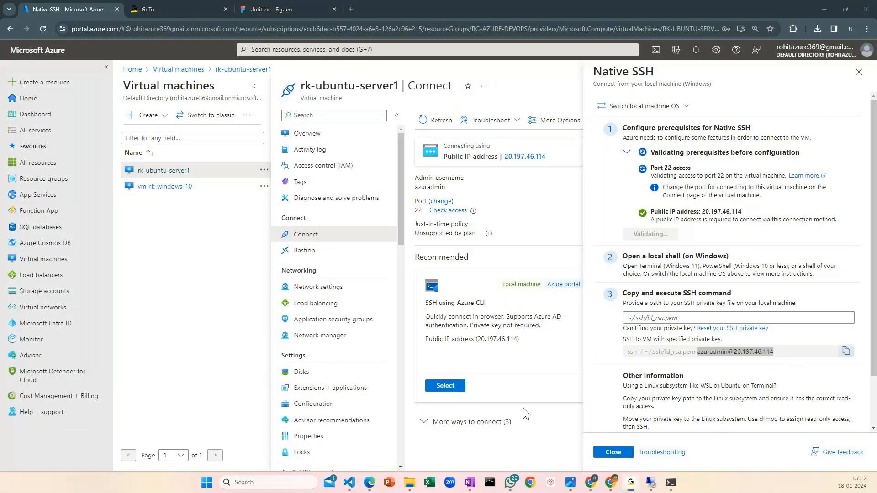
Return to Command Prompt and abort the SSH login attempt waiting for a password
{"action": "left_click", "coordinate": [671, 482]}
{"action": "left_click", "coordinate": [404, 333]}
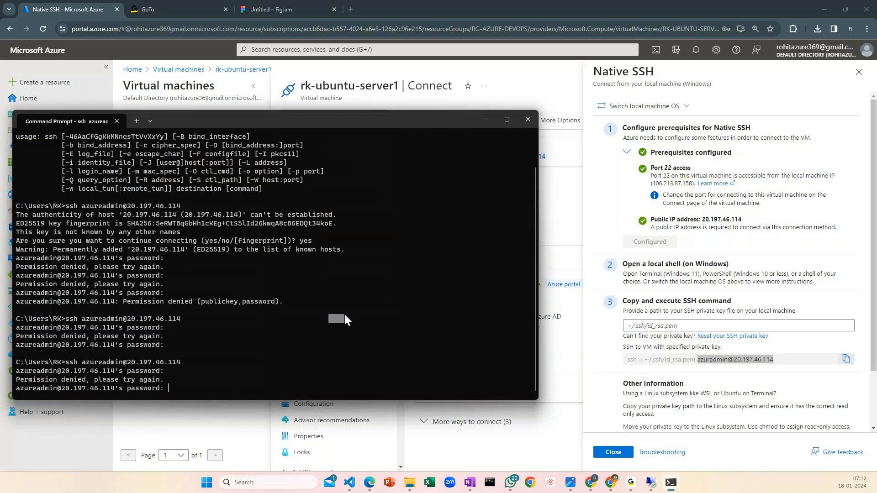
{"action": "key", "text": "ctrl+c"}
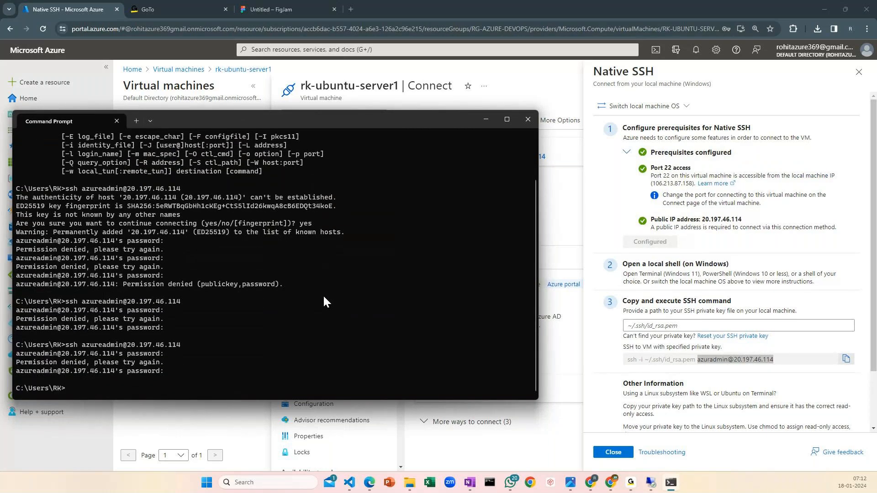
{"action": "type", "text": "ssh"}
{"action": "double_click", "coordinate": [731, 360]}
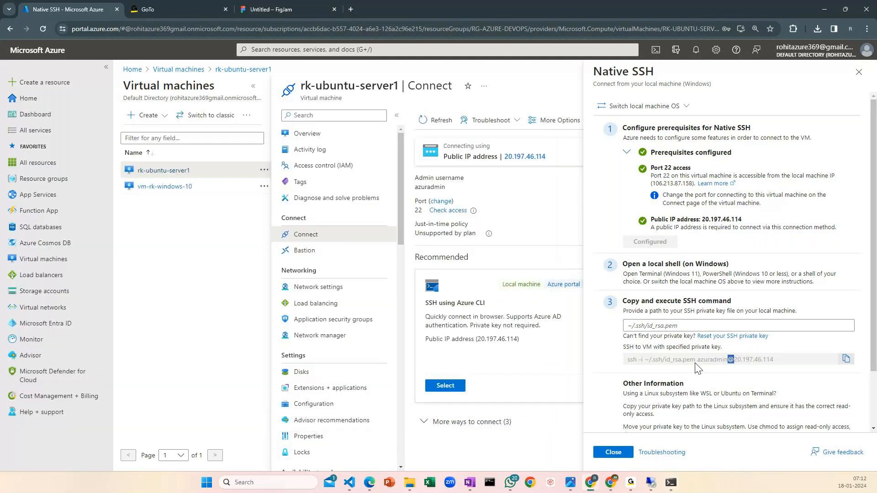
{"action": "left_click_drag", "start_coordinate": [697, 368], "coordinate": [802, 371]}
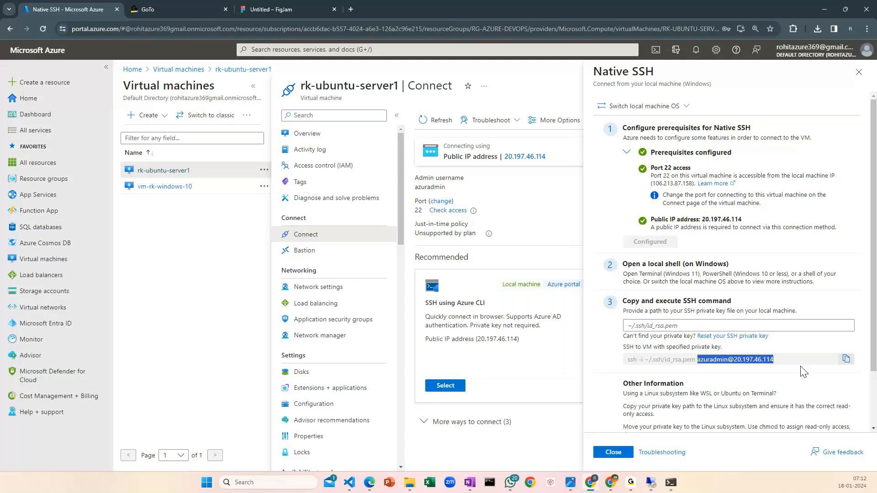
{"action": "key", "text": "alt+Tab"}
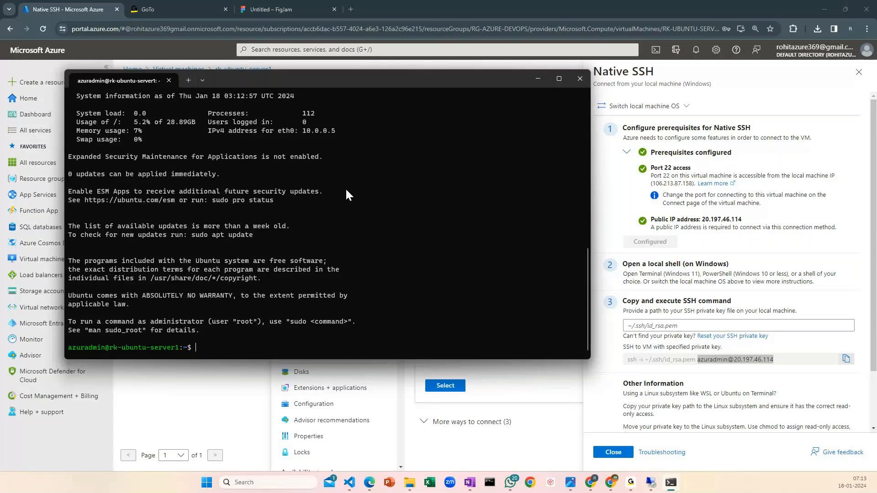
{"action": "key", "text": "Return"}
{"action": "key", "text": "Return"}
{"action": "key", "text": "Return"}
{"action": "key", "text": "Return"}
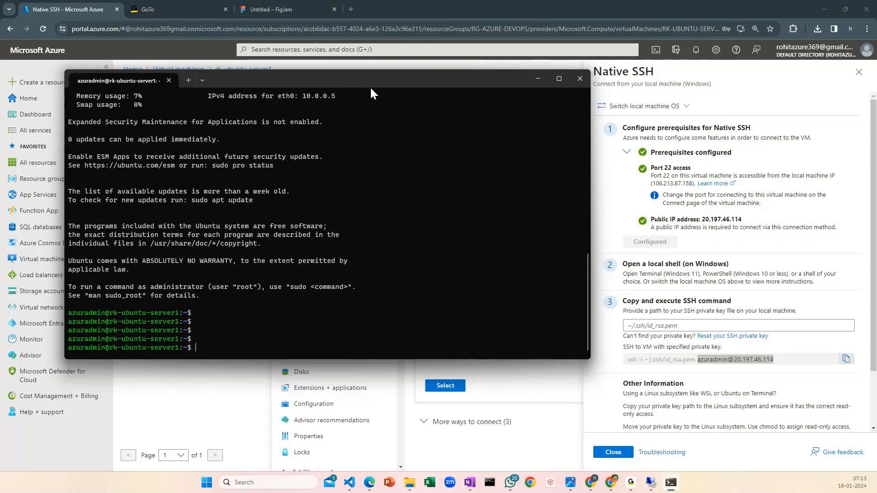
Refresh the server's package lists with sudo apt update, entering the sudo password
{"action": "left_click_drag", "start_coordinate": [371, 89], "coordinate": [438, 79]}
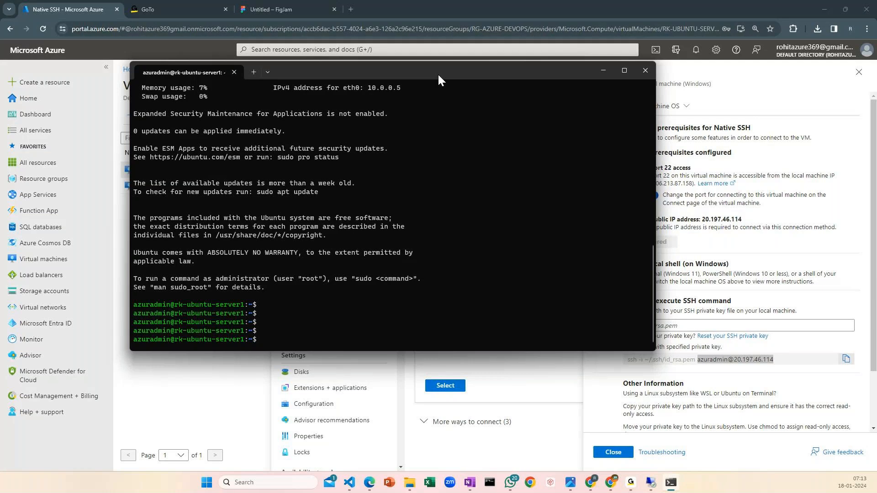
{"action": "type", "text": "sudo"}
{"action": "type", "text": "apt update"}
{"action": "key", "text": "Return"}
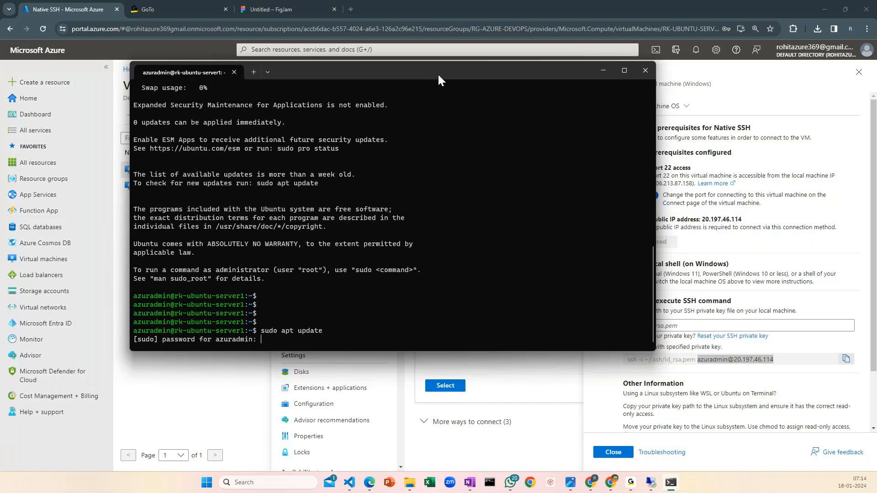
{"action": "key", "text": "Return"}
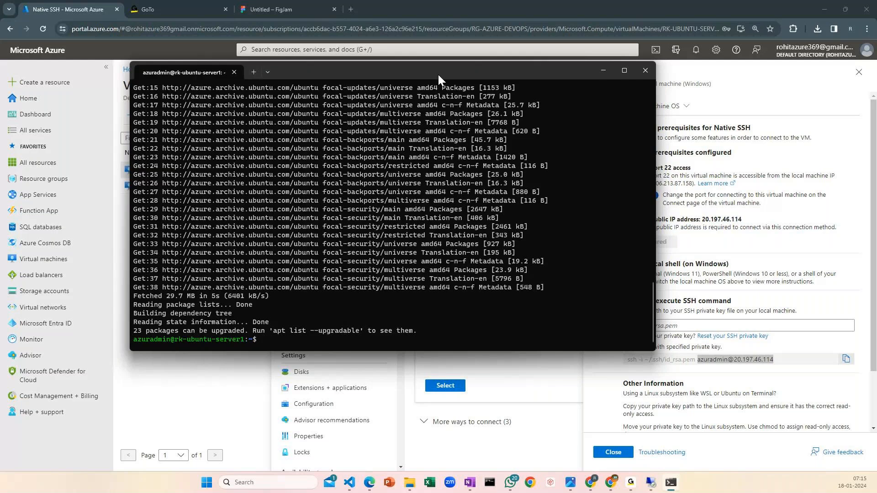
Install nginx on the server with sudo apt install nginx, answering y to continue
{"action": "type", "text": "suod"}
{"action": "key", "text": "BackSpace"}
{"action": "key", "text": "BackSpace"}
{"action": "key", "text": "BackSpace"}
{"action": "type", "text": "do apt install"}
{"action": "type", "text": "nginx"}
{"action": "key", "text": "Return"}
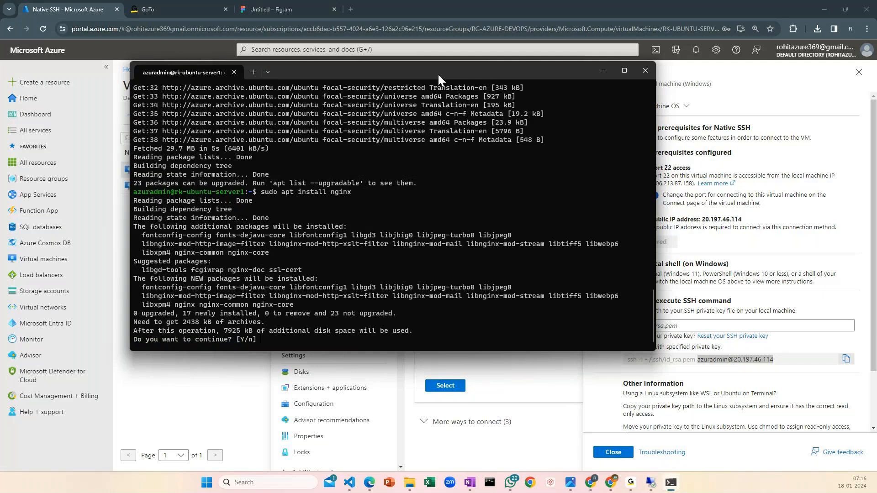
{"action": "type", "text": "y"}
{"action": "key", "text": "Return"}
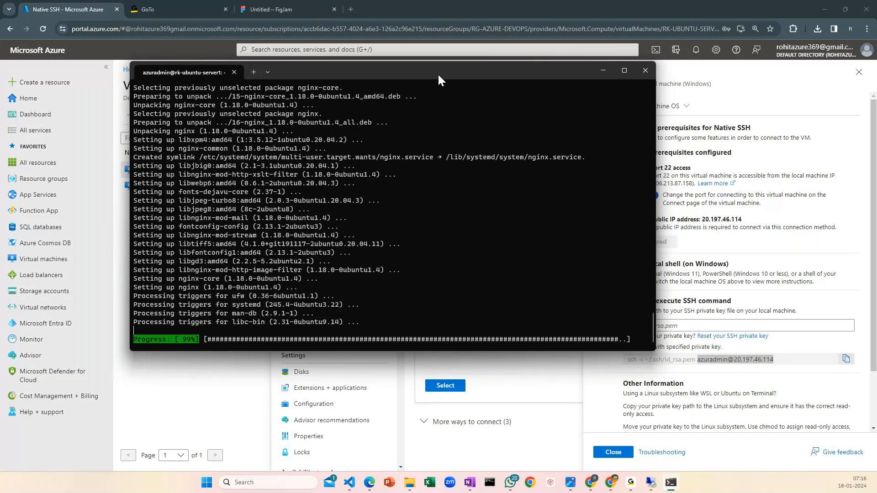
{"action": "key", "text": "Return"}
{"action": "key", "text": "Return"}
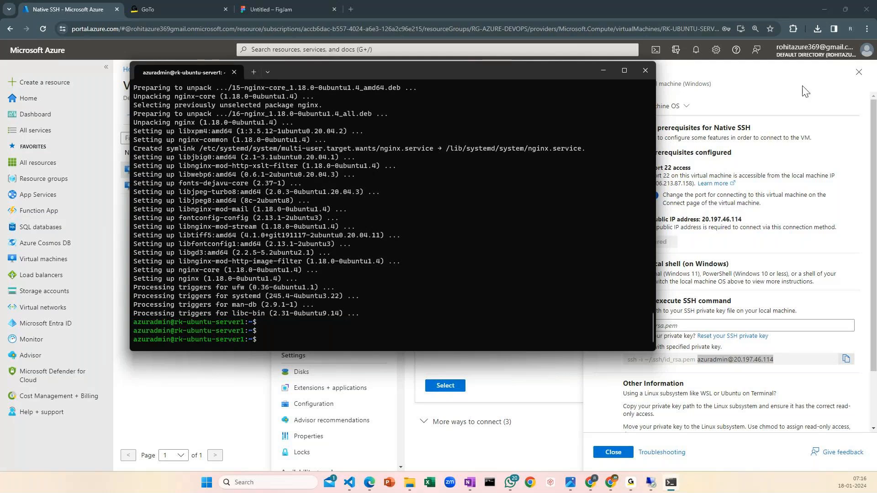
Switch to the browser and open 20.197.46.114 in a new tab to check the web server's page heading
{"action": "left_click", "coordinate": [700, 224]}
{"action": "left_click", "coordinate": [554, 157]}
{"action": "left_click", "coordinate": [351, 9]}
{"action": "key", "text": "ctrl+v"}
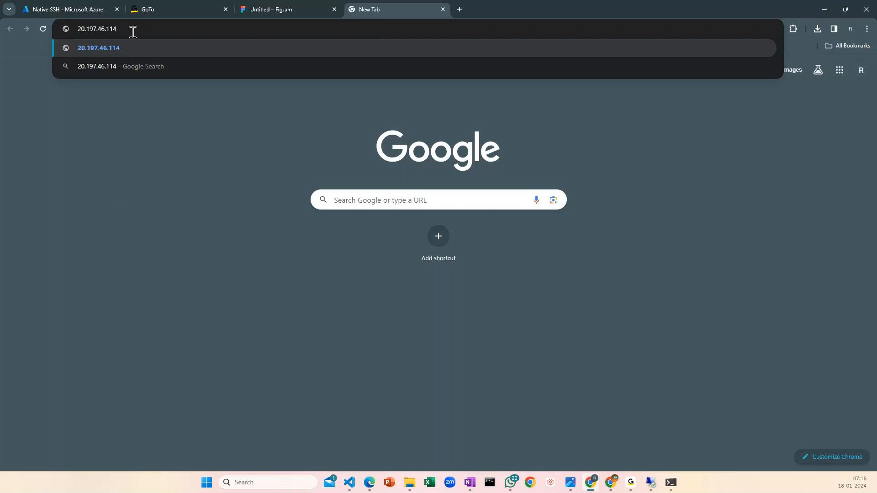
{"action": "key", "text": "Return"}
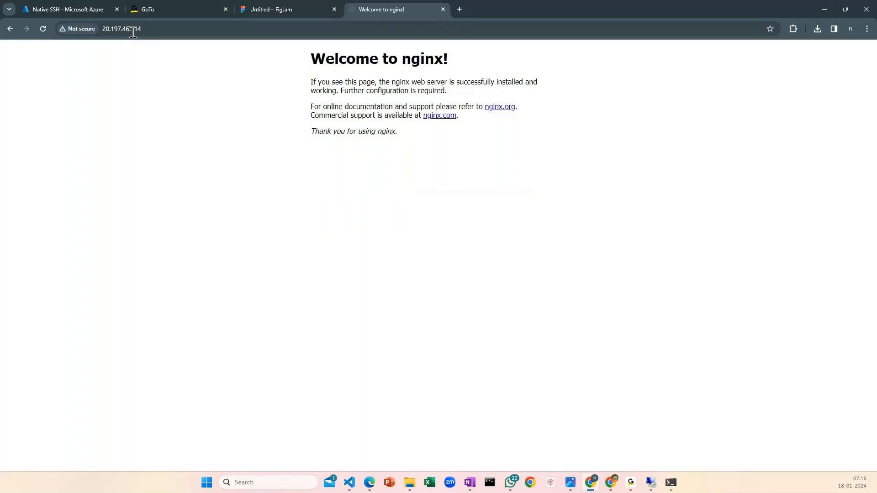
{"action": "left_click", "coordinate": [159, 31]}
{"action": "left_click_drag", "start_coordinate": [464, 62], "coordinate": [308, 59]}
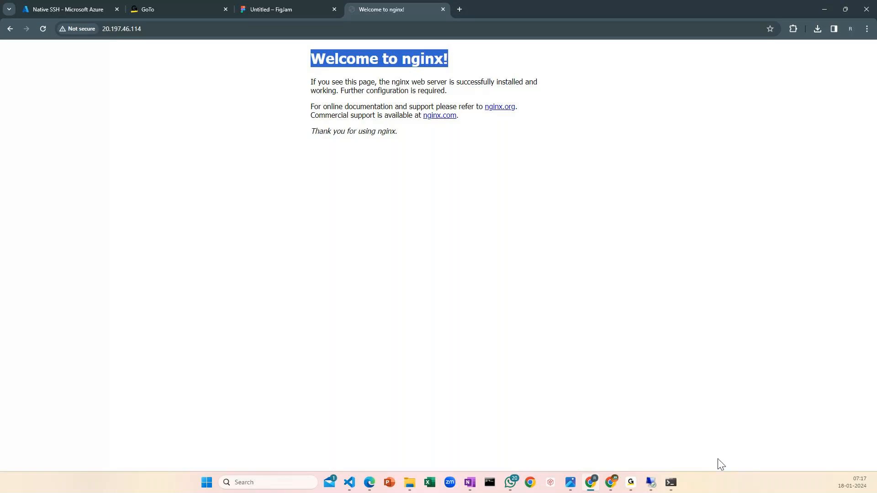
Return to the terminal, reposition its window and try to change to the /www/html directory
{"action": "left_click", "coordinate": [670, 482]}
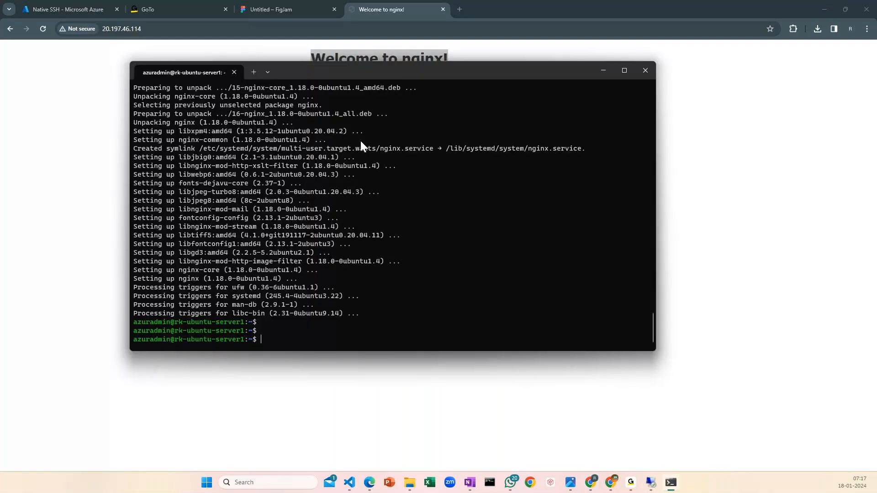
{"action": "left_click_drag", "start_coordinate": [393, 73], "coordinate": [409, 175]}
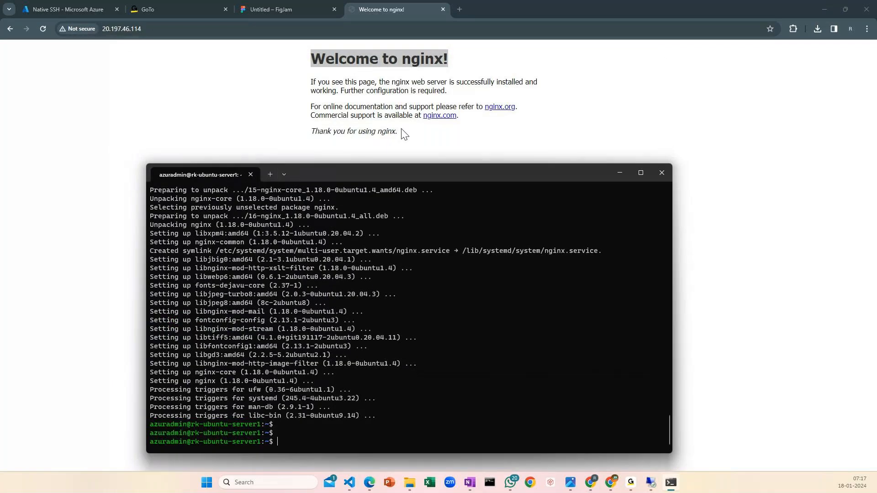
{"action": "left_click_drag", "start_coordinate": [454, 172], "coordinate": [430, 121]}
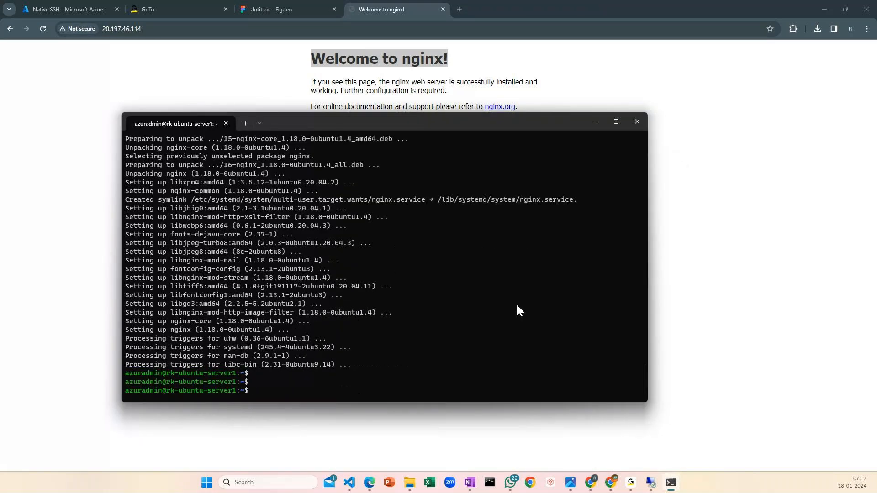
{"action": "type", "text": "d /www/"}
{"action": "key", "text": "BackSpace"}
{"action": "key", "text": "BackSpace"}
{"action": "key", "text": "BackSpace"}
{"action": "key", "text": "BackSpace"}
{"action": "key", "text": "BackSpace"}
{"action": "type", "text": "/u"}
{"action": "key", "text": "BackSpace"}
{"action": "type", "text": "www/"}
{"action": "key", "text": "BackSpace"}
{"action": "type", "text": "/th"}
{"action": "key", "text": "BackSpace"}
{"action": "key", "text": "BackSpace"}
{"action": "type", "text": "html"}
{"action": "key", "text": "Return"}
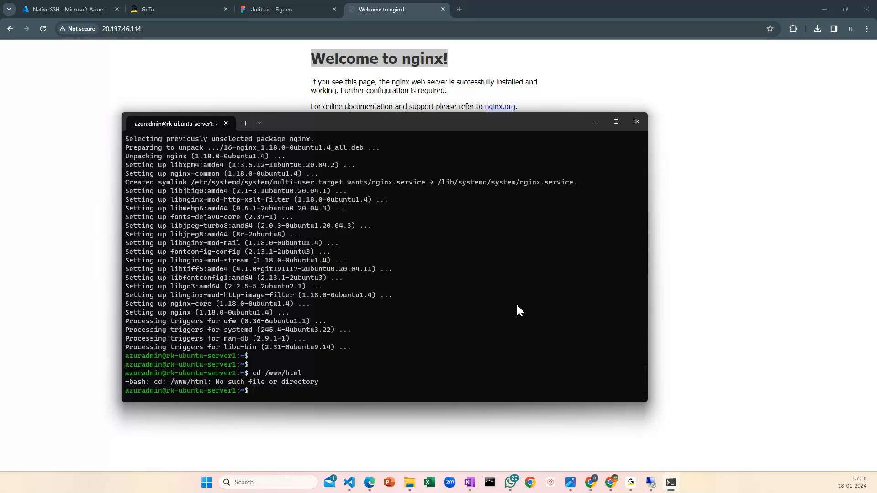
Change to the root directory with cd / and abort the stray backslash continuation line
{"action": "type", "text": "cd"}
{"action": "type", "text": "/"}
{"action": "key", "text": "Return"}
{"action": "type", "text": "\\"}
{"action": "key", "text": "Return"}
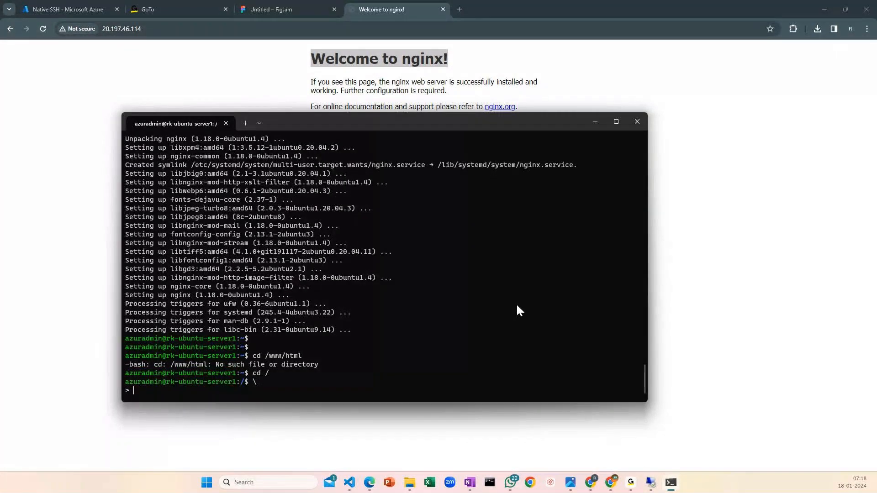
{"action": "type", "text": "xi"}
{"action": "key", "text": "ctrl+c"}
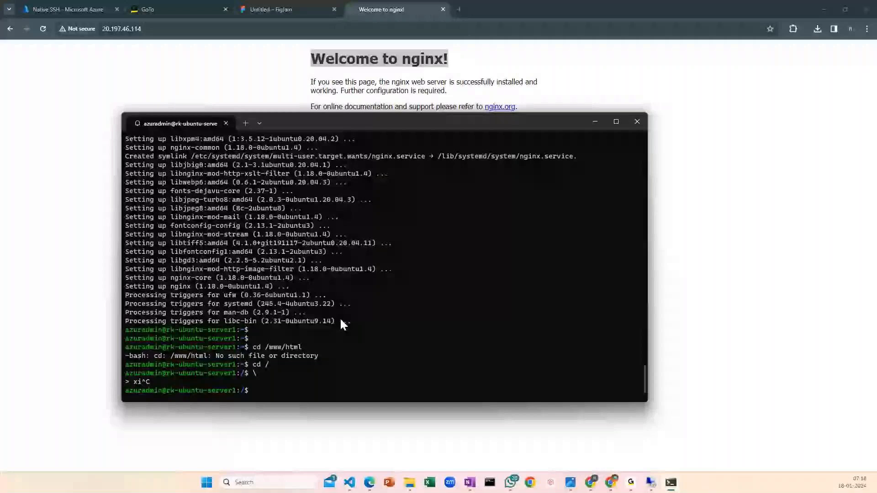
Run cd / again and list the root directory's contents with ls
{"action": "type", "text": "cd /"}
{"action": "key", "text": "Return"}
{"action": "type", "text": "ls"}
{"action": "key", "text": "Return"}
Change to the /var/www/html directory and list its files with ls
{"action": "type", "text": "cd /var"}
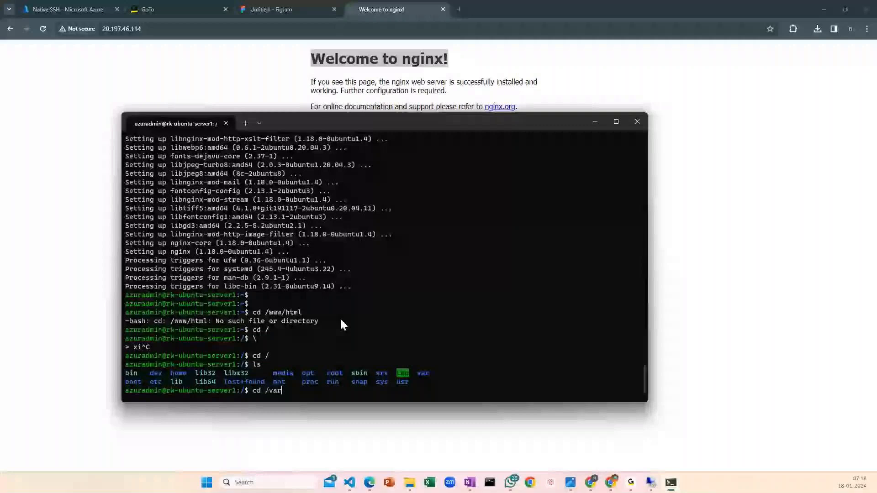
{"action": "type", "text": "/www/html"}
{"action": "key", "text": "Return"}
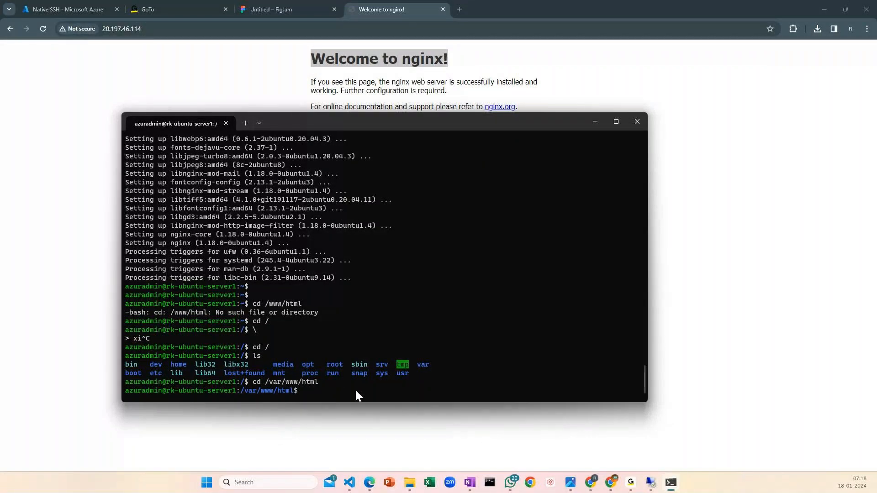
{"action": "type", "text": "ls"}
{"action": "key", "text": "Return"}
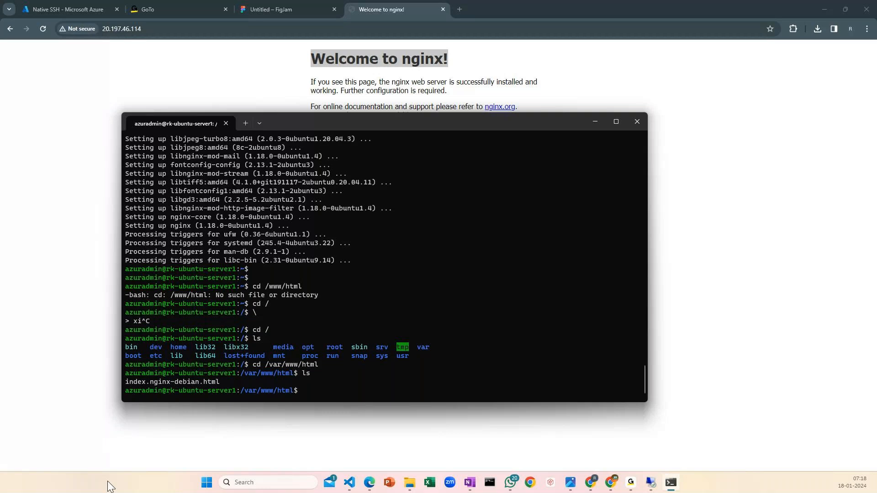
{"action": "left_click", "coordinate": [344, 66]}
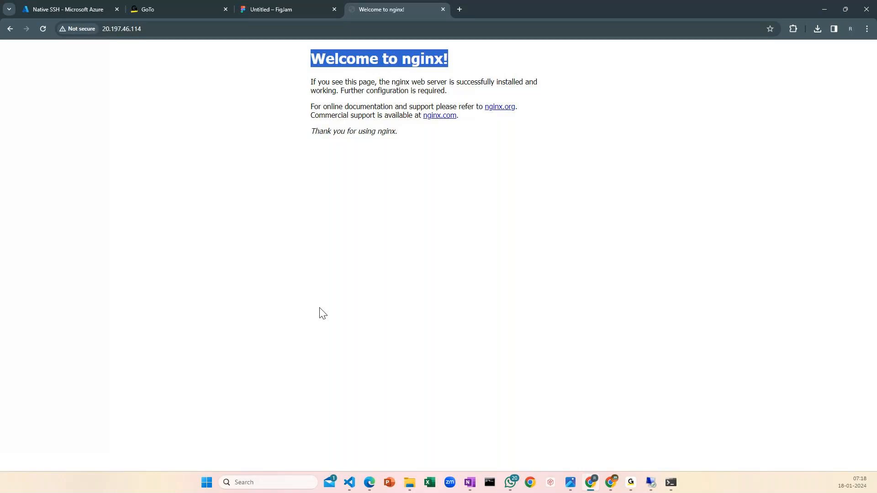
{"action": "key", "text": "alt+Tab"}
{"action": "double_click", "coordinate": [213, 382]}
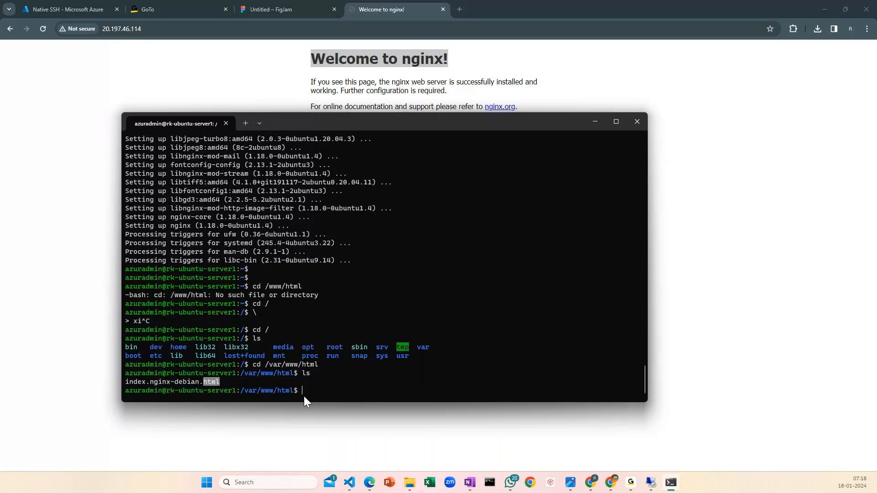
{"action": "left_click_drag", "start_coordinate": [233, 382], "coordinate": [125, 383]}
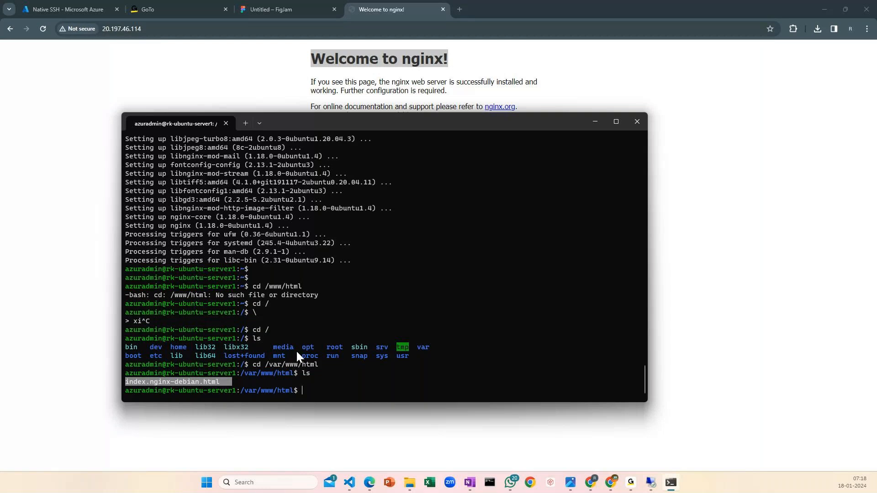
{"action": "left_click_drag", "start_coordinate": [235, 382], "coordinate": [130, 383]}
Open index.nginx-debian.html for editing with sudo vi, copying the file name from the directory listing
{"action": "type", "text": "sudo"}
{"action": "key", "text": "BackSpace"}
{"action": "key", "text": "BackSpace"}
{"action": "key", "text": "BackSpace"}
{"action": "type", "text": "udo"}
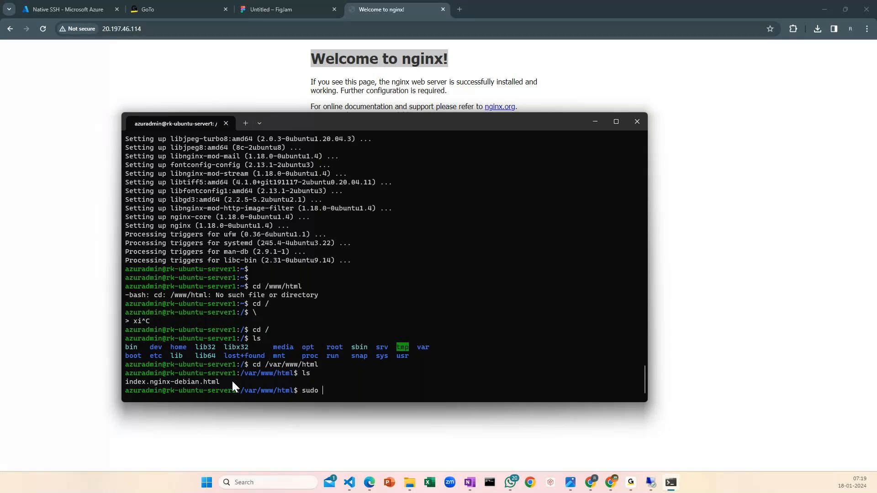
{"action": "type", "text": "vi"}
{"action": "left_click_drag", "start_coordinate": [127, 383], "coordinate": [222, 382]}
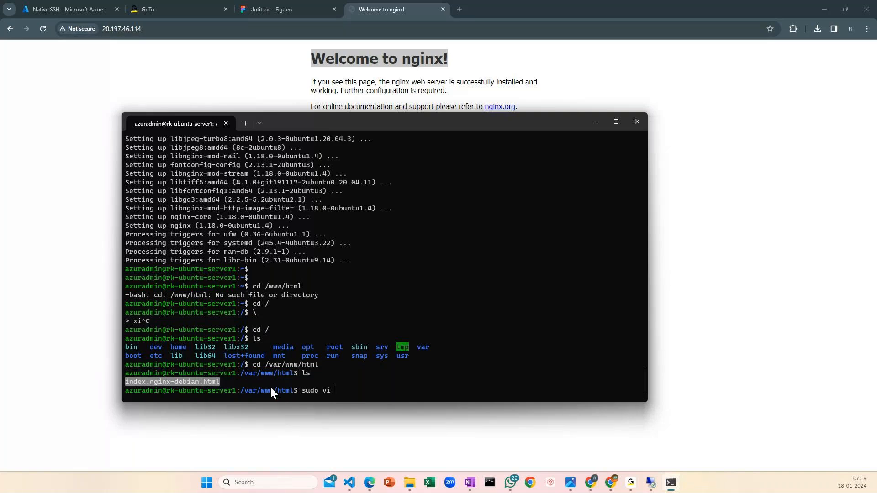
{"action": "key", "text": "ctrl+c"}
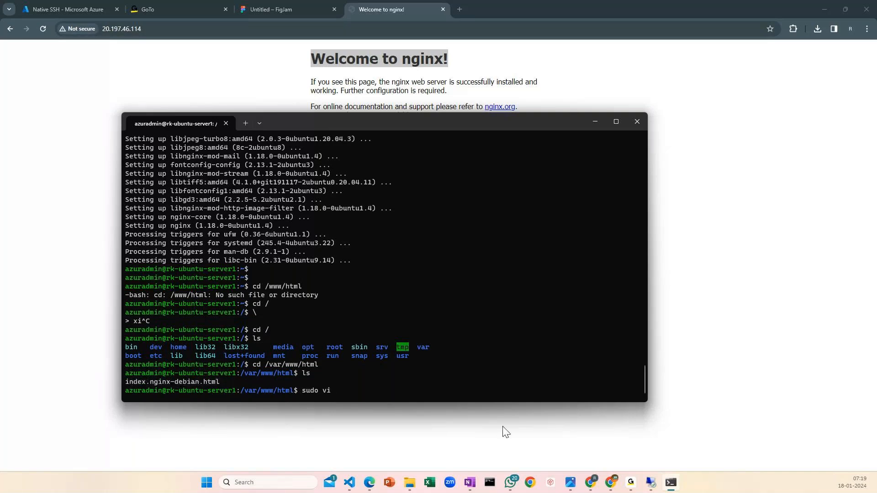
{"action": "right_click", "coordinate": [406, 387]}
{"action": "key", "text": "Return"}
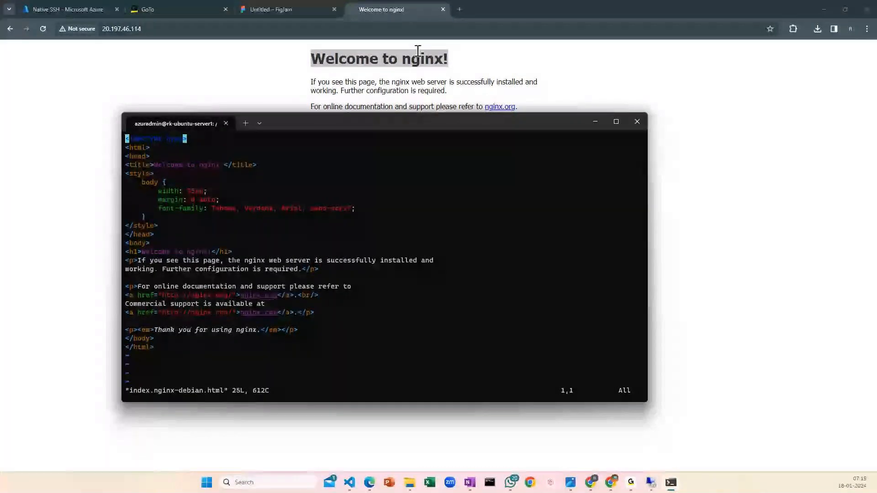
Enter insert mode and add a line below the "Welcome to nginx!" h1 heading, starting it with "<h1> W"
{"action": "scroll", "coordinate": [324, 284], "scroll_direction": "down", "scroll_amount": 3}
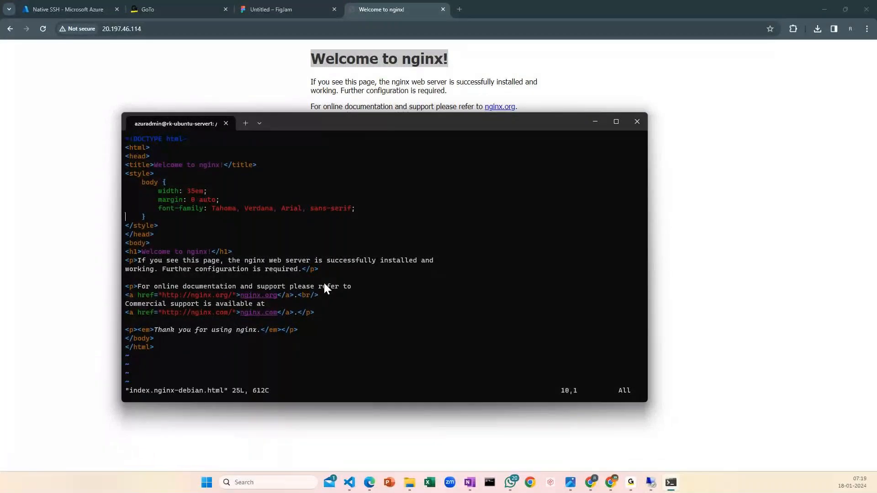
{"action": "key", "text": "Down"}
{"action": "key", "text": "Down"}
{"action": "key", "text": "Down"}
{"action": "key", "text": "Down"}
{"action": "key", "text": "Right"}
{"action": "key", "text": "Right"}
{"action": "key", "text": "Right"}
{"action": "key", "text": "Right"}
{"action": "key", "text": "Right"}
{"action": "key", "text": "Right"}
{"action": "key", "text": "Right"}
{"action": "key", "text": "Right"}
{"action": "key", "text": "Right"}
{"action": "key", "text": "Right"}
{"action": "key", "text": "Right"}
{"action": "key", "text": "Right"}
{"action": "key", "text": "Right"}
{"action": "key", "text": "Right"}
{"action": "key", "text": "Right"}
{"action": "key", "text": "Right"}
{"action": "key", "text": "Right"}
{"action": "key", "text": "Right"}
{"action": "key", "text": "Right"}
{"action": "key", "text": "Right"}
{"action": "key", "text": "Right"}
{"action": "key", "text": "Right"}
{"action": "key", "text": "Right"}
{"action": "left_click_drag", "start_coordinate": [428, 124], "coordinate": [416, 120]}
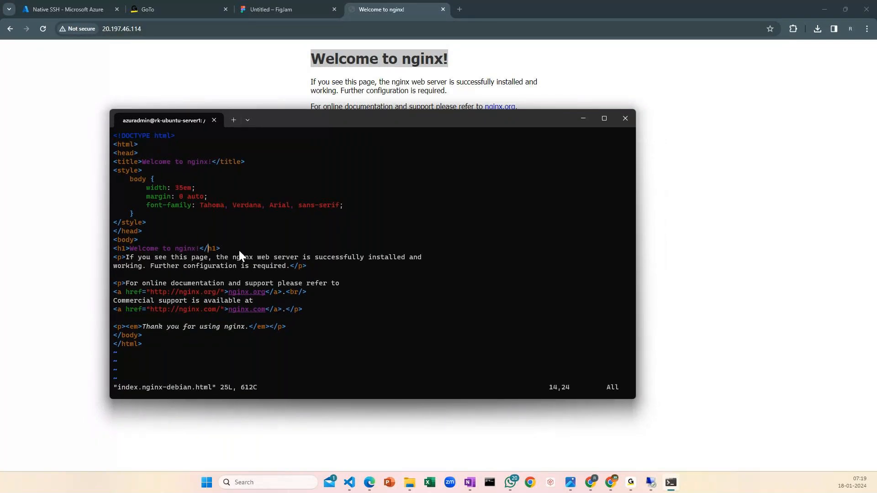
{"action": "key", "text": "Right"}
{"action": "key", "text": "Right"}
{"action": "key", "text": "Down"}
{"action": "key", "text": "Up"}
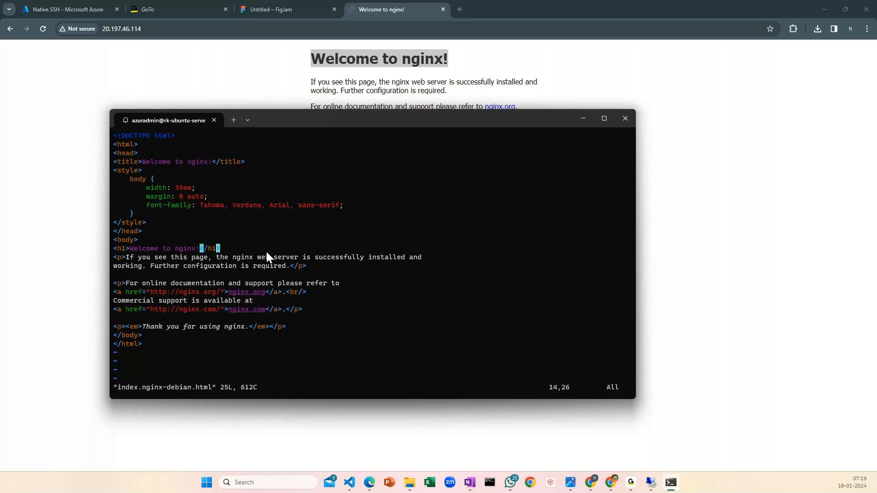
{"action": "key", "text": "Left"}
{"action": "key", "text": "Left"}
{"action": "key", "text": "Left"}
{"action": "key", "text": "Left"}
{"action": "key", "text": "Left"}
{"action": "key", "text": "Left"}
{"action": "key", "text": "Left"}
{"action": "key", "text": "Left"}
{"action": "key", "text": "Left"}
{"action": "key", "text": "Left"}
{"action": "key", "text": "Left"}
{"action": "key", "text": "Left"}
{"action": "key", "text": "Left"}
{"action": "key", "text": "Left"}
{"action": "key", "text": "Left"}
{"action": "key", "text": "Left"}
{"action": "key", "text": "Left"}
{"action": "key", "text": "Left"}
{"action": "key", "text": "Left"}
{"action": "key", "text": "Left"}
{"action": "key", "text": "Right"}
{"action": "key", "text": "Right"}
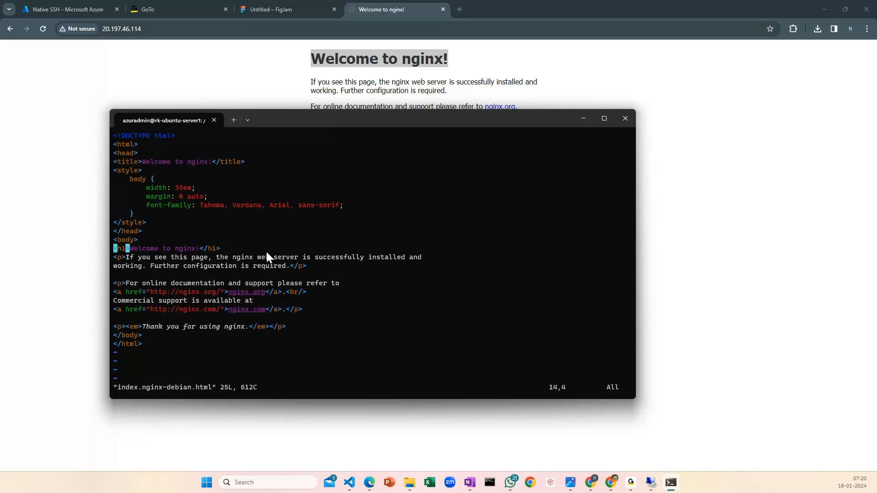
{"action": "key", "text": "i"}
{"action": "key", "text": "End"}
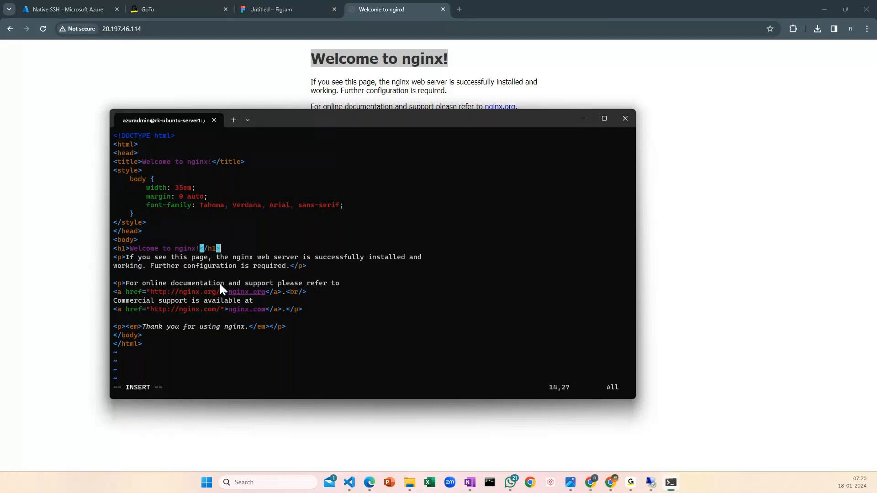
{"action": "key", "text": "Return"}
{"action": "type", "text": "<h1>"}
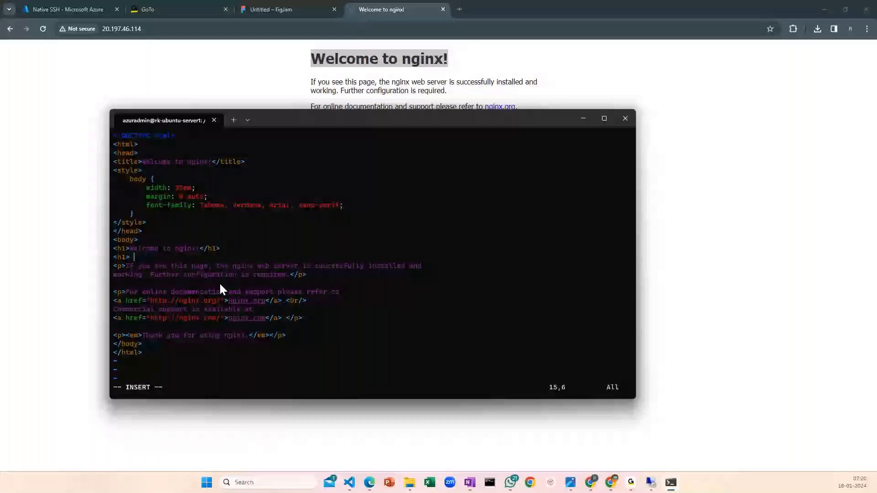
{"action": "type", "text": "W"}
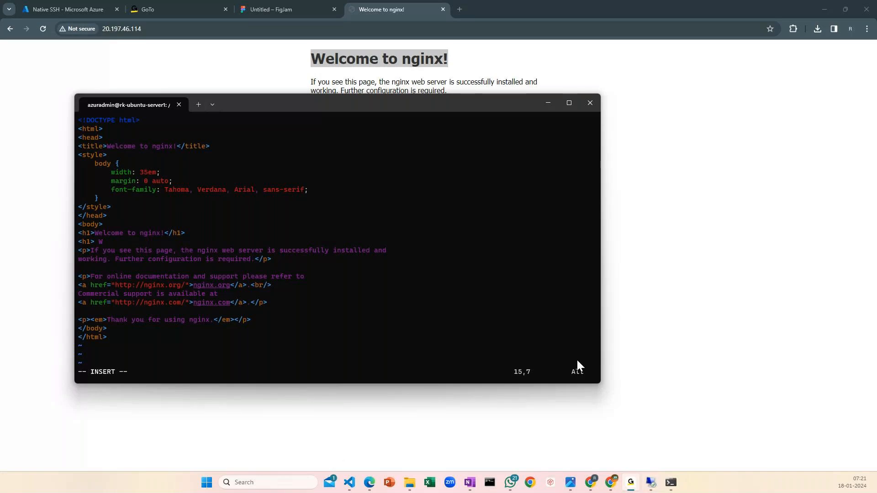
{"action": "left_click", "coordinate": [595, 488]}
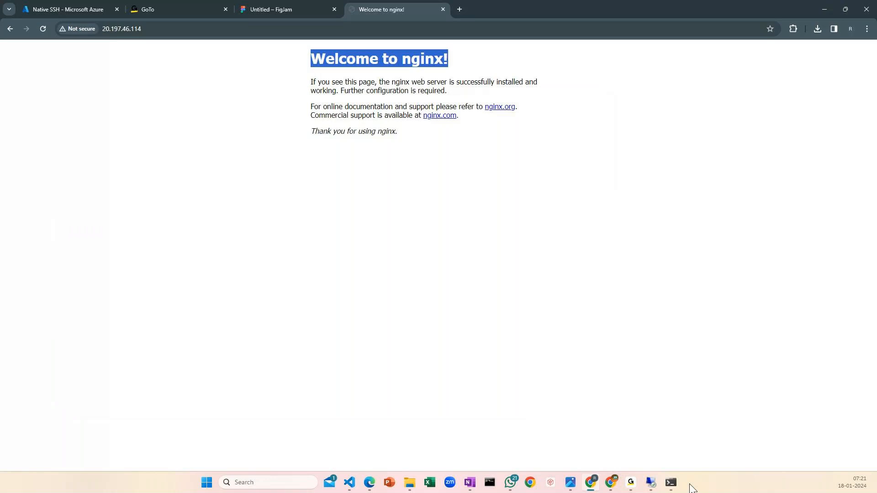
{"action": "left_click", "coordinate": [653, 485]}
{"action": "left_click", "coordinate": [533, 5]}
{"action": "left_click", "coordinate": [673, 485]}
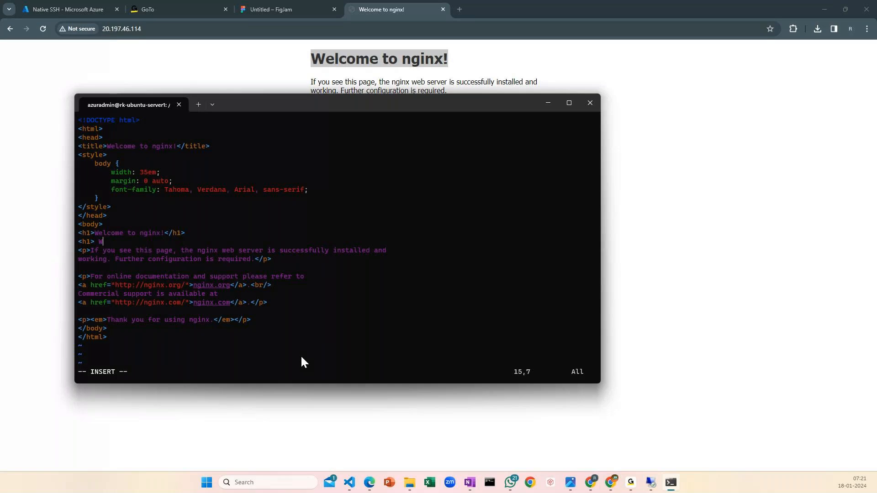
Complete the new heading line as "<h1> Welcom to Azure DEvoPs </h1>" and delete the "Welcome to nginx!" h1 heading above it
{"action": "key", "text": "BackSpace"}
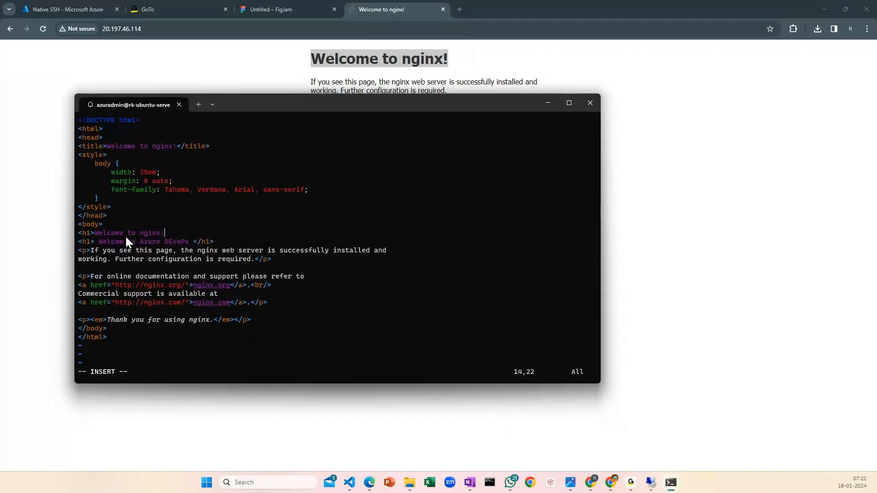
{"action": "key", "text": "BackSpace"}
{"action": "key", "text": "BackSpace"}
{"action": "key", "text": "BackSpace"}
{"action": "key", "text": "BackSpace"}
{"action": "key", "text": "BackSpace"}
{"action": "key", "text": "BackSpace"}
{"action": "key", "text": "BackSpace"}
{"action": "key", "text": "BackSpace"}
{"action": "key", "text": "BackSpace"}
{"action": "key", "text": "BackSpace"}
{"action": "key", "text": "BackSpace"}
{"action": "key", "text": "BackSpace"}
{"action": "key", "text": "BackSpace"}
{"action": "key", "text": "BackSpace"}
{"action": "key", "text": "BackSpace"}
{"action": "key", "text": "BackSpace"}
{"action": "key", "text": "BackSpace"}
{"action": "key", "text": "BackSpace"}
{"action": "key", "text": "BackSpace"}
{"action": "key", "text": "BackSpace"}
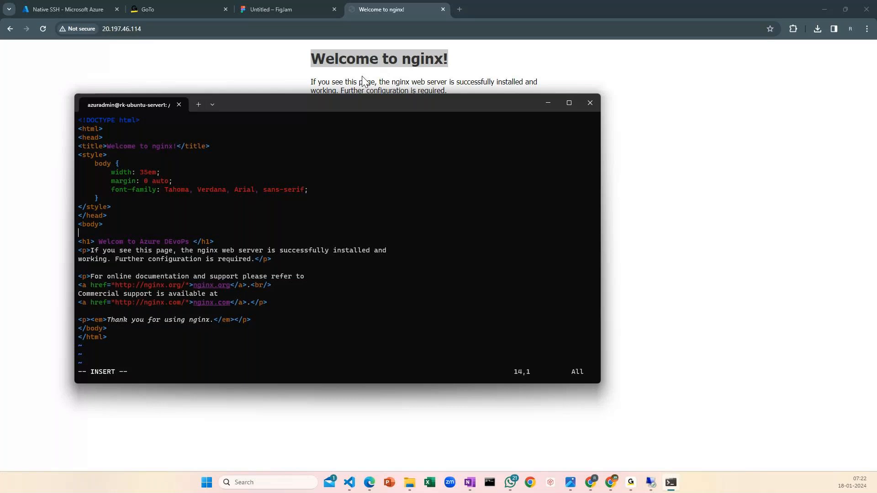
Save index.nginx-debian.html and quit vi with :wq
{"action": "key", "text": "Escape"}
{"action": "type", "text": ":wq!"}
{"action": "key", "text": "Return"}
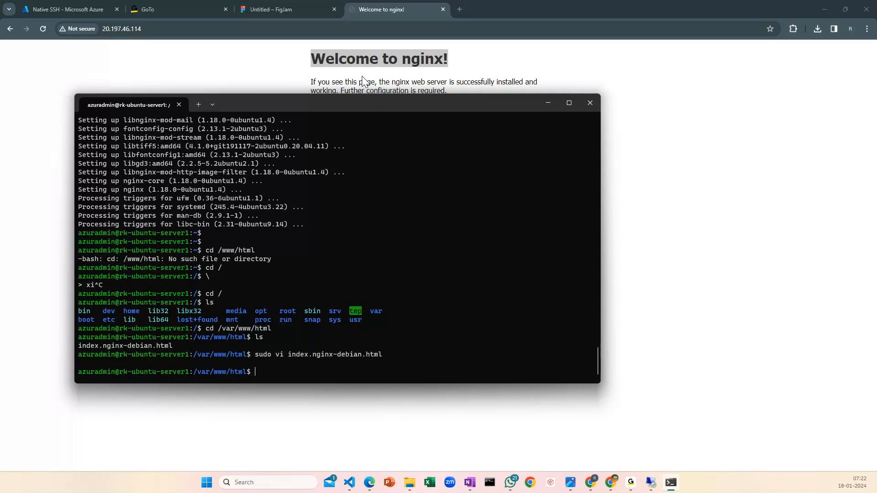
Print index.nginx-debian.html with cat and check the edited h1 heading text
{"action": "type", "text": "cat"}
{"action": "left_click_drag", "start_coordinate": [288, 355], "coordinate": [385, 354]}
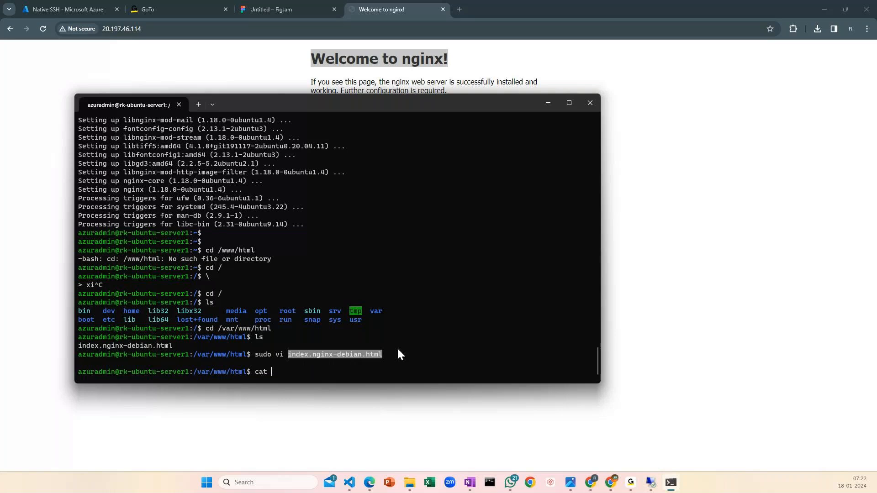
{"action": "key", "text": "ctrl+v"}
{"action": "key", "text": "Return"}
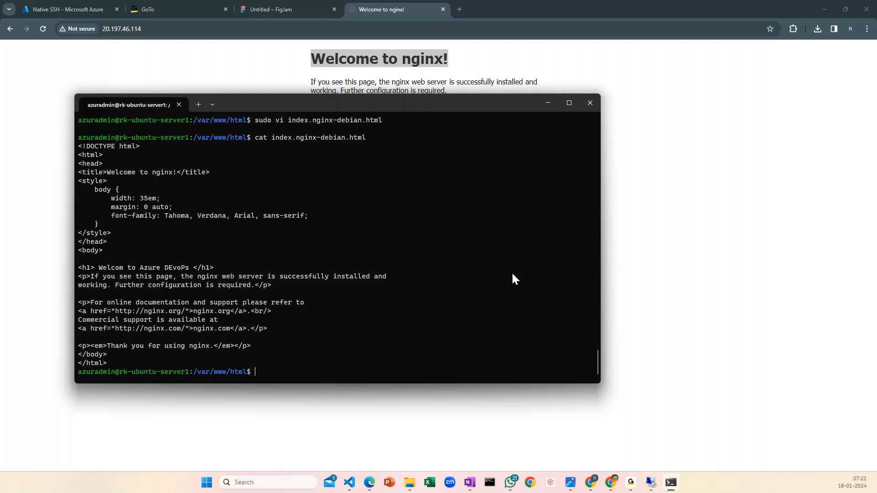
{"action": "left_click_drag", "start_coordinate": [99, 268], "coordinate": [188, 270]}
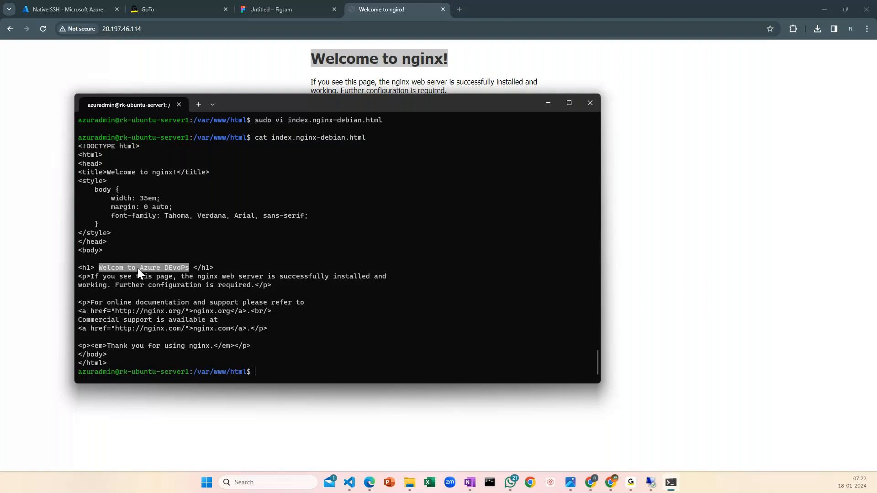
{"action": "left_click_drag", "start_coordinate": [103, 268], "coordinate": [174, 271]}
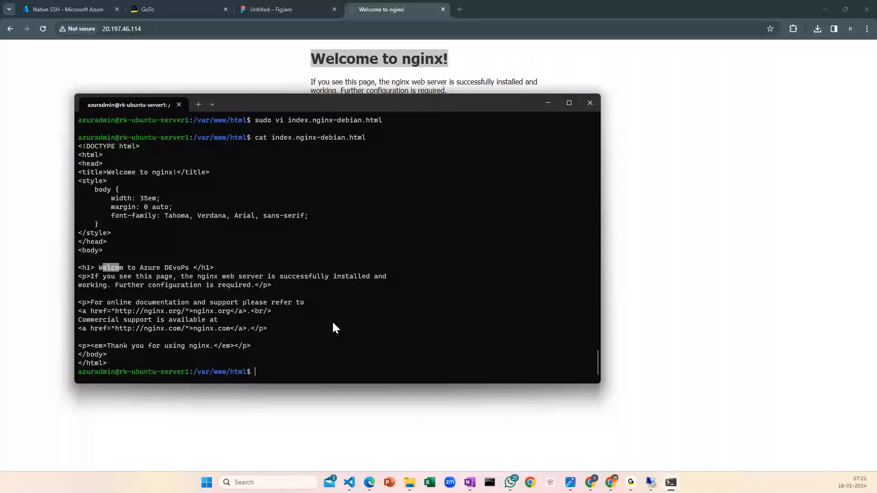
Reload the nginx page at 20.197.46.114, check its edited heading, and briefly view the Windows remote desktop session
{"action": "left_click", "coordinate": [43, 29]}
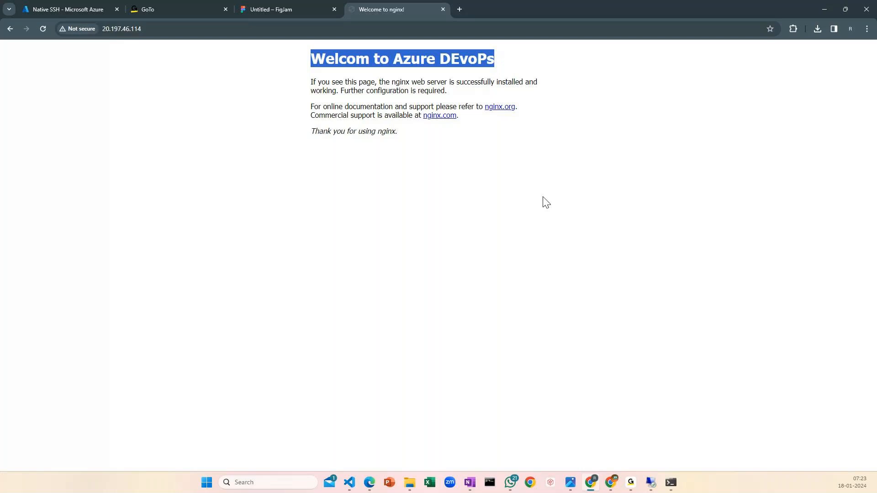
{"action": "left_click", "coordinate": [650, 484]}
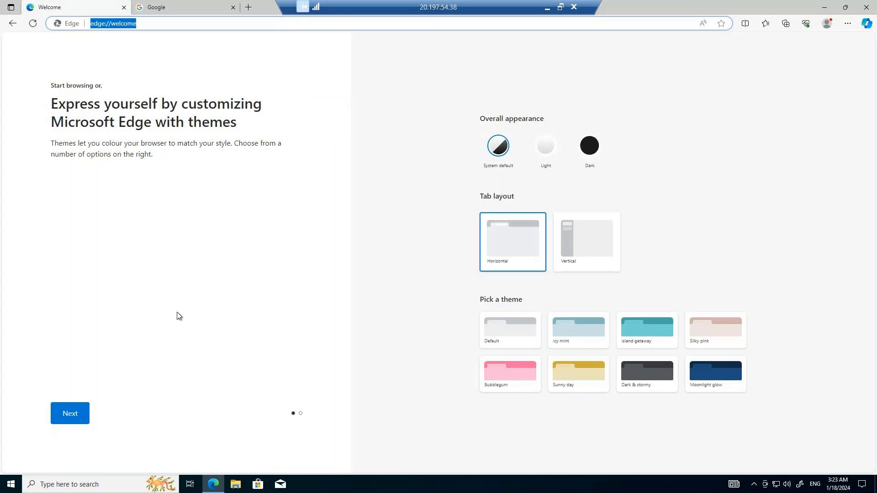
{"action": "left_click", "coordinate": [547, 7]}
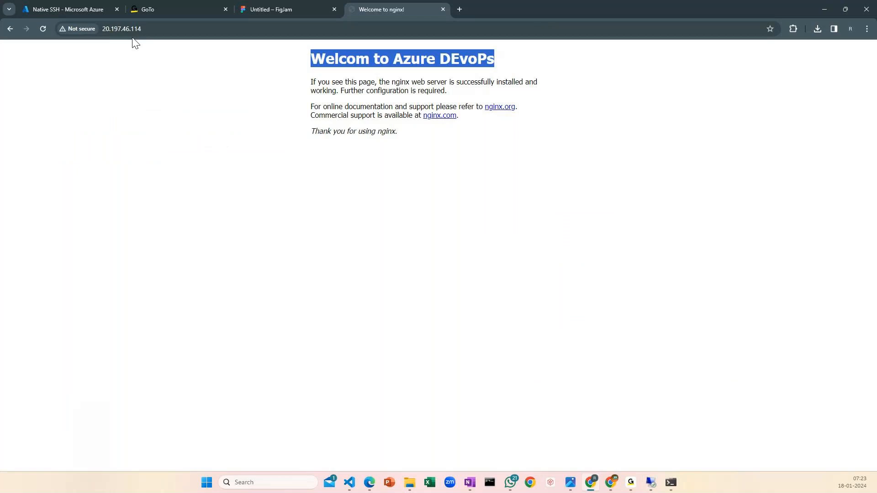
{"action": "left_click", "coordinate": [170, 31]}
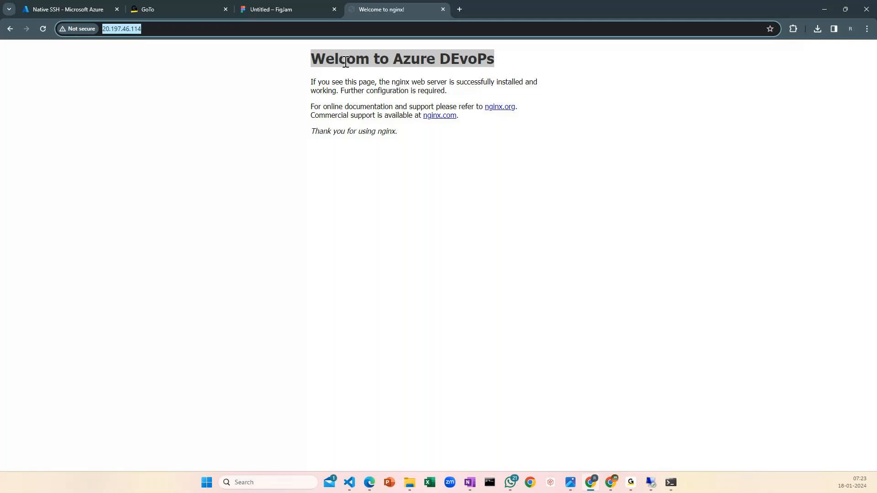
Switch to the FigJam board, move the ubuntu box slightly down, and align the Windows box with its user name / password box
{"action": "left_click", "coordinate": [270, 10]}
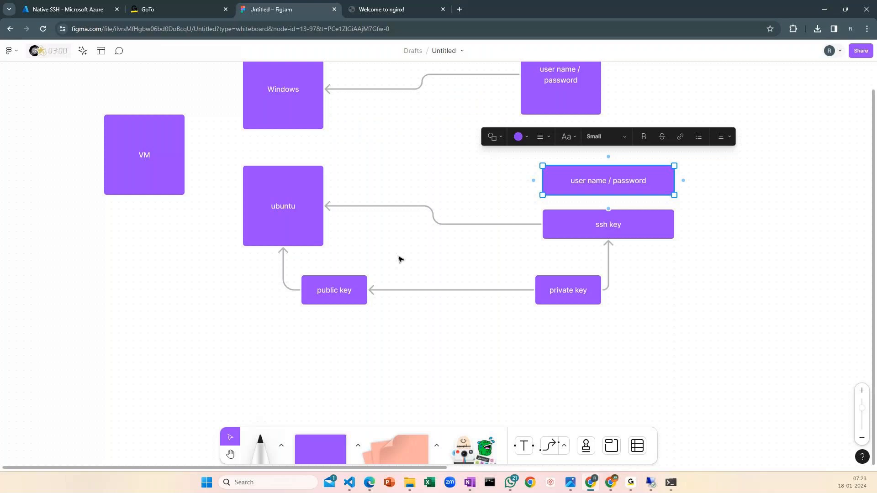
{"action": "left_click_drag", "start_coordinate": [322, 158], "coordinate": [322, 121]}
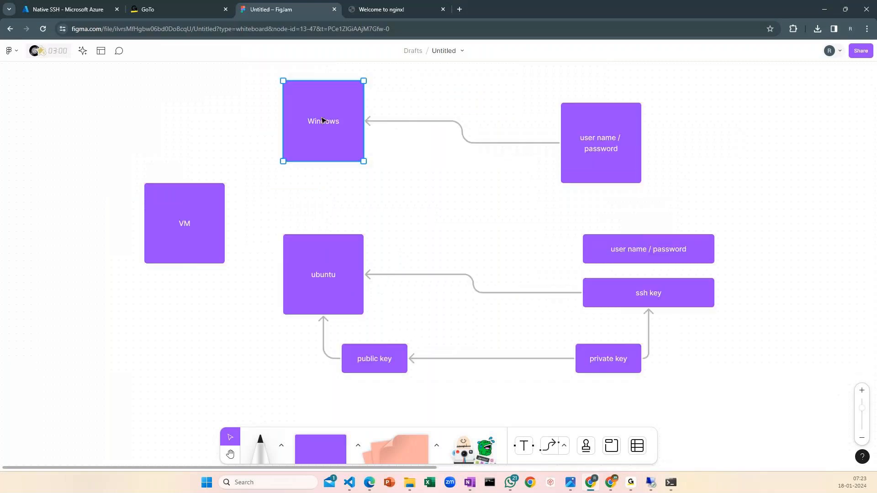
{"action": "left_click_drag", "start_coordinate": [322, 286], "coordinate": [322, 301]}
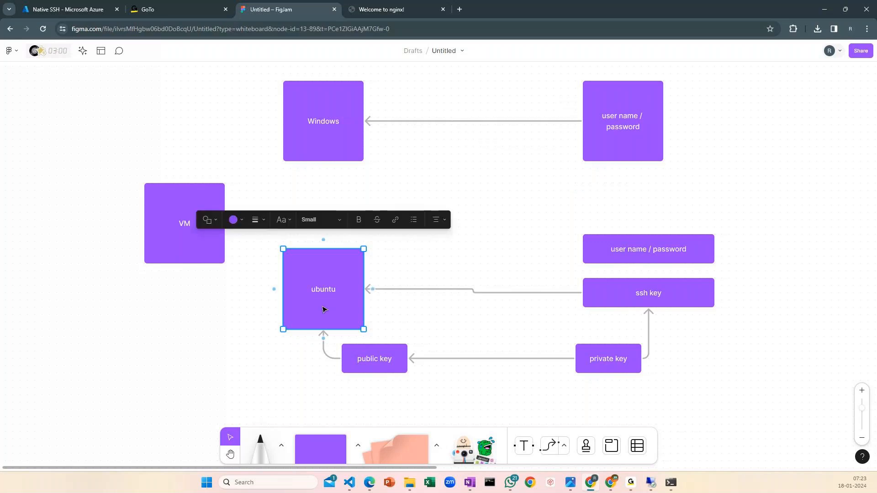
Add a "laptop" box with connectors to the Windows and ubuntu boxes, and flatten the VM box into a small rectangle
{"action": "left_click_drag", "start_coordinate": [201, 251], "coordinate": [110, 216]}
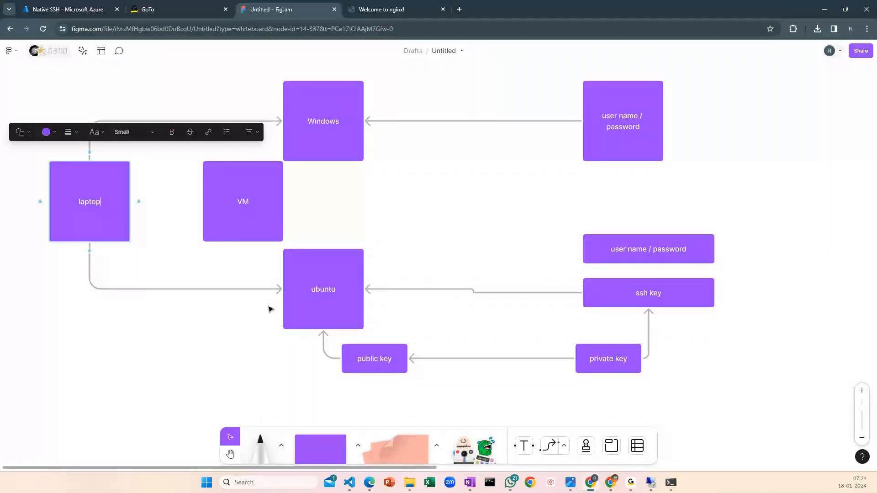
{"action": "left_click", "coordinate": [265, 211]}
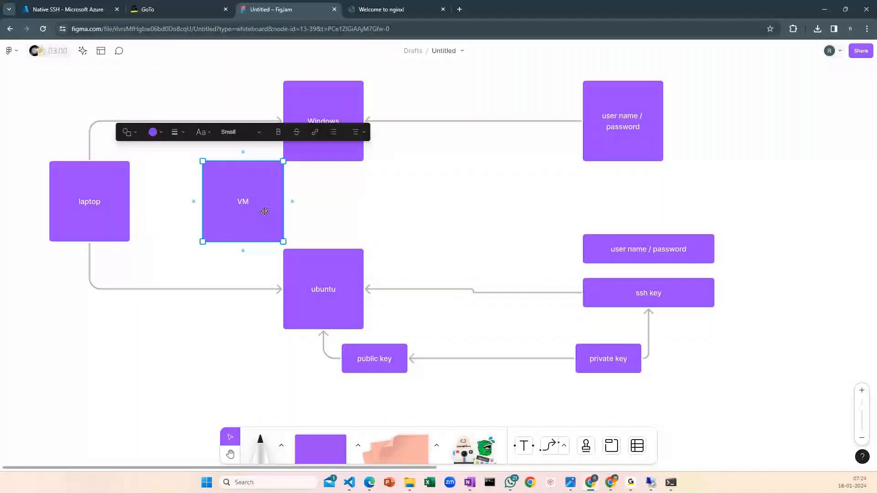
{"action": "left_click", "coordinate": [330, 286]}
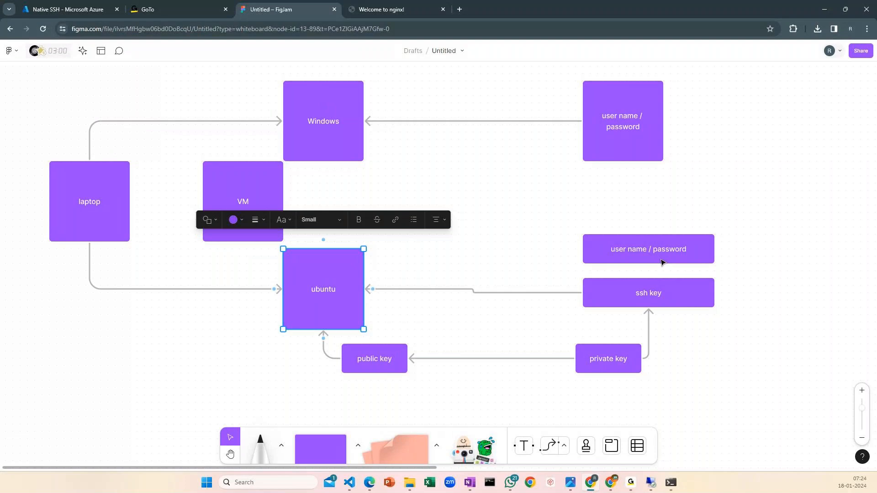
{"action": "key", "text": "ctrl+z"}
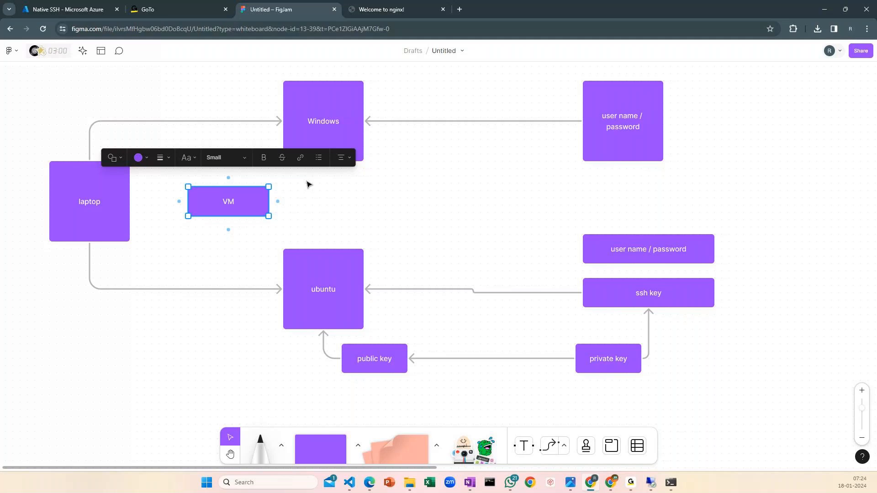
{"action": "left_click_drag", "start_coordinate": [329, 221], "coordinate": [410, 224]}
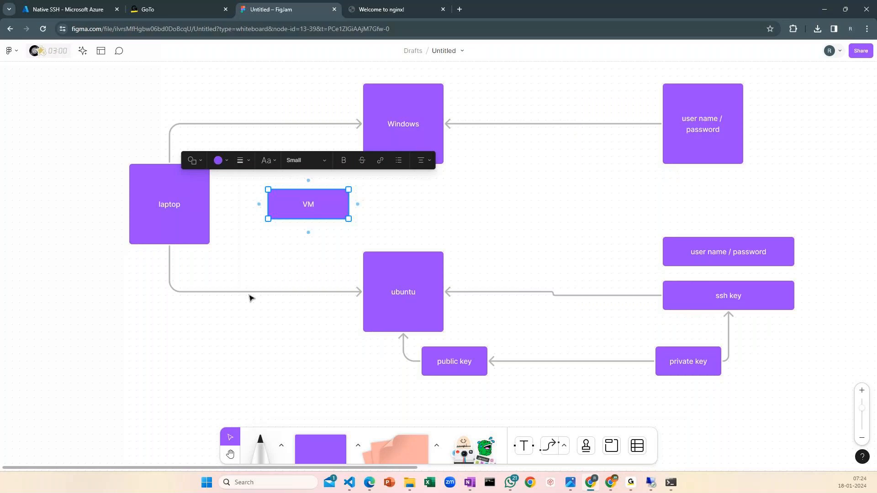
Move the laptop box farther away from the VM box and rename it "user"
{"action": "left_click_drag", "start_coordinate": [168, 201], "coordinate": [117, 202]}
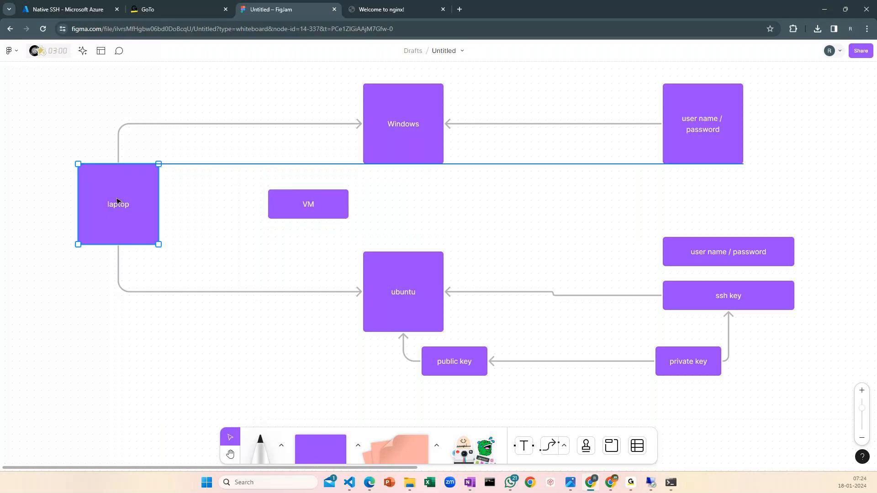
{"action": "left_click_drag", "start_coordinate": [118, 201], "coordinate": [103, 201]}
{"action": "double_click", "coordinate": [107, 207]}
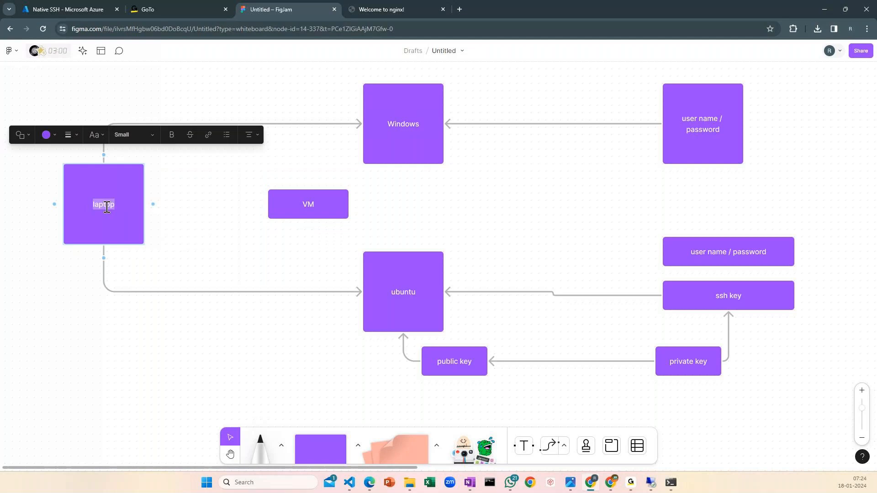
{"action": "type", "text": "user"}
{"action": "left_click", "coordinate": [420, 192]}
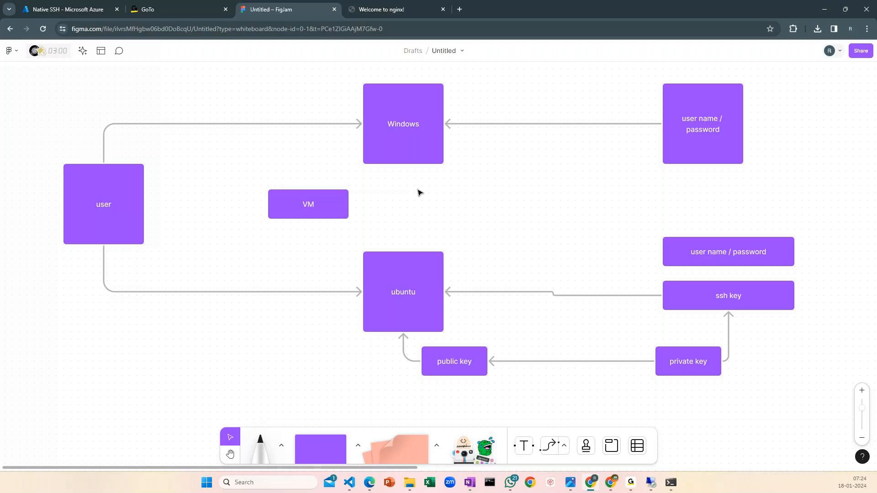
Label the connector from the user box to the ubuntu box "22"
{"action": "left_click", "coordinate": [396, 297]}
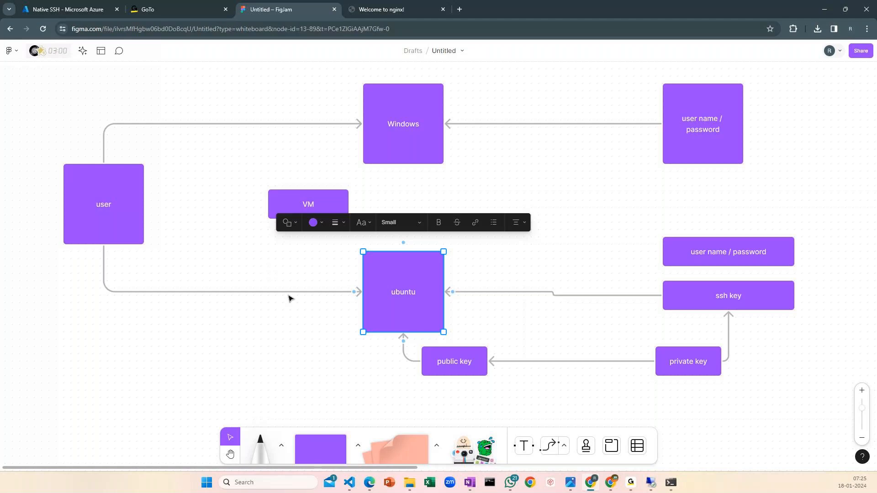
{"action": "double_click", "coordinate": [268, 292]}
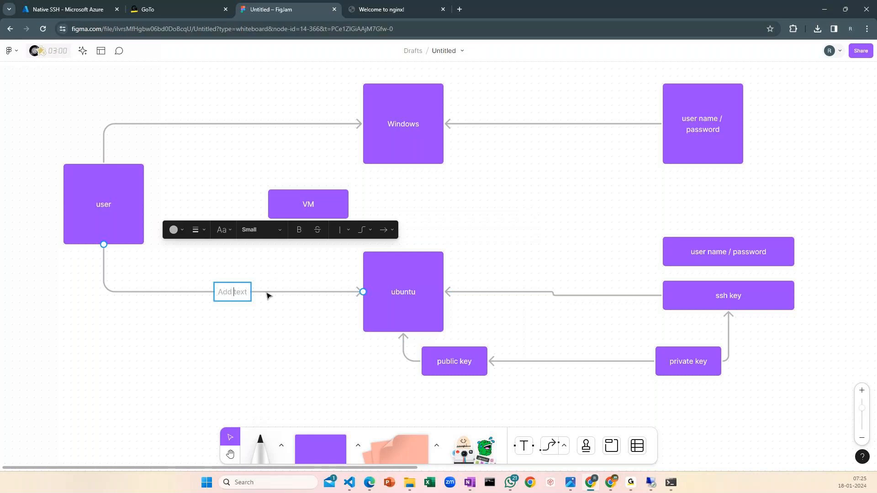
{"action": "type", "text": "22"}
Draw a second user-to-ubuntu connector labelled "http", and label the user-to-Windows connector "rdp"
{"action": "left_click", "coordinate": [119, 241]}
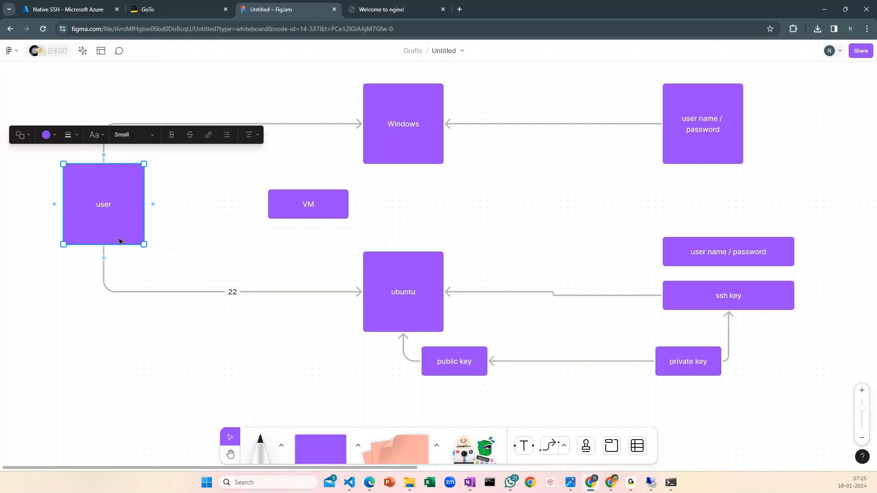
{"action": "left_click_drag", "start_coordinate": [104, 258], "coordinate": [358, 270]}
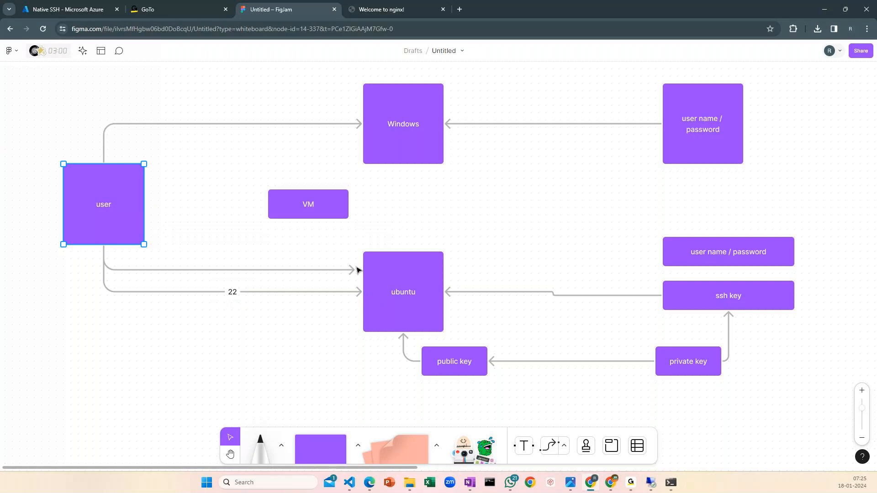
{"action": "mouse_move", "coordinate": [358, 270]}
{"action": "left_mouse_down"}
{"action": "mouse_move", "coordinate": [157, 207]}
{"action": "mouse_move", "coordinate": [359, 273]}
{"action": "left_mouse_up"}
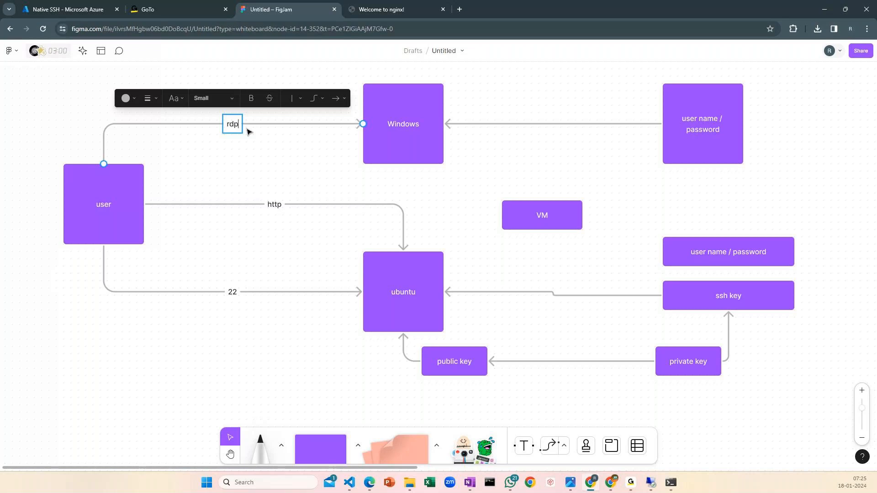
{"action": "left_click", "coordinate": [277, 164]}
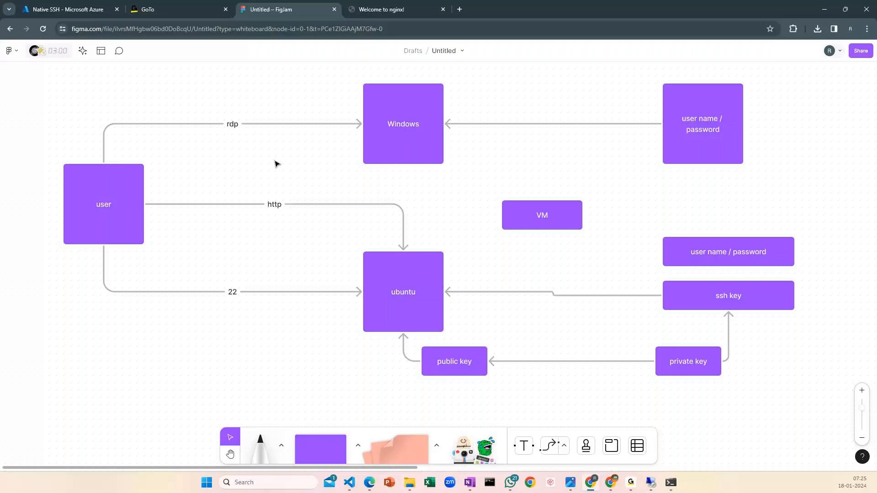
Delete the "22" connector and reroute the http connector's end to the side of the ubuntu box facing the user
{"action": "left_click", "coordinate": [264, 292]}
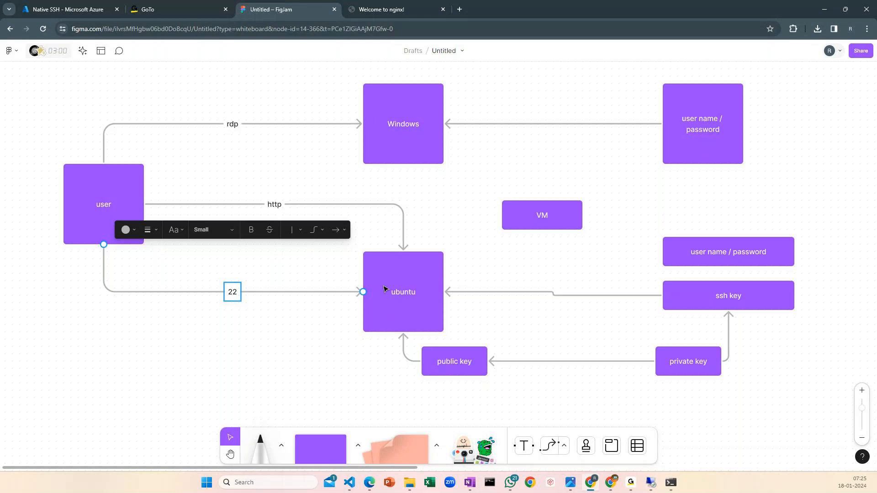
{"action": "key", "text": "Delete"}
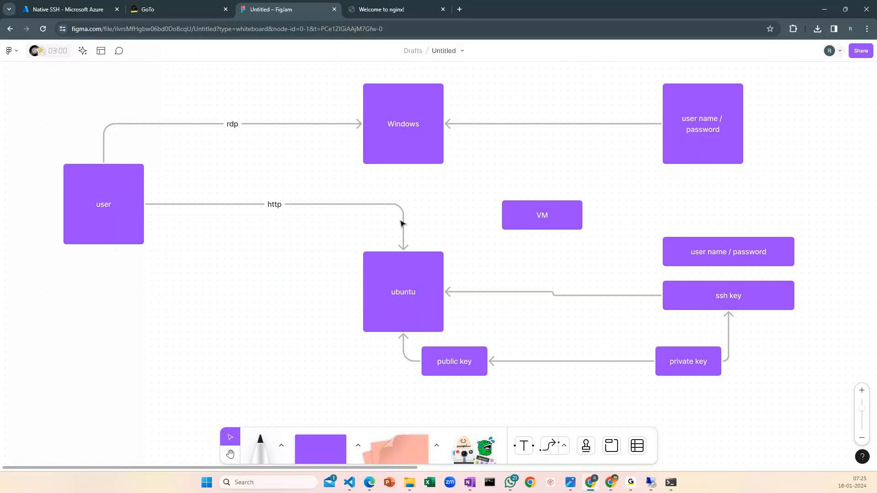
{"action": "left_click_drag", "start_coordinate": [402, 223], "coordinate": [252, 259]}
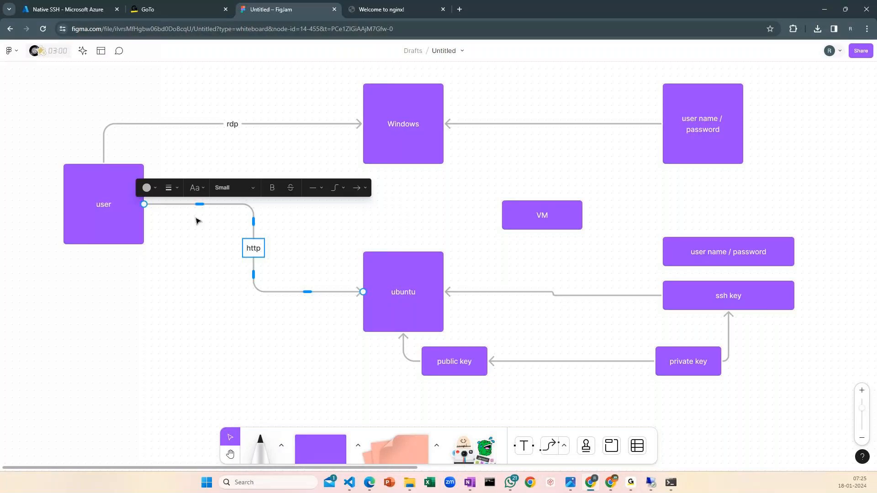
Draw a connector from the bottom of the Windows box to the top of the ubuntu box
{"action": "left_click", "coordinate": [402, 155]}
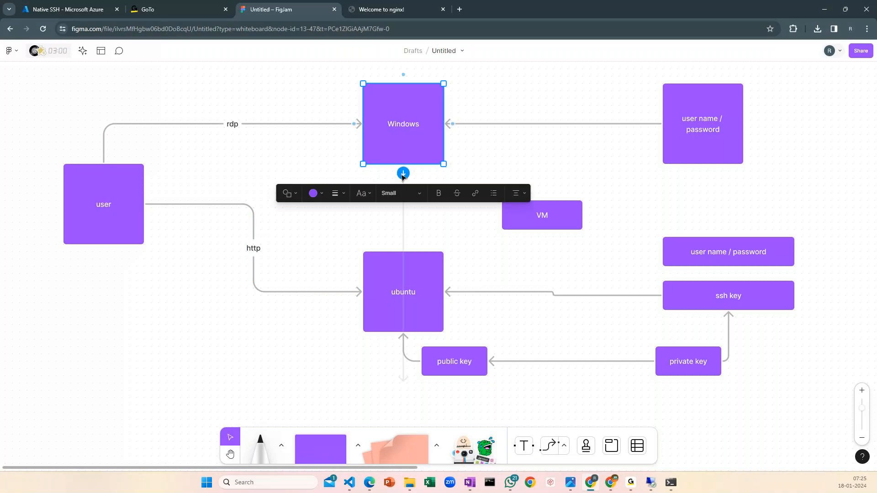
{"action": "left_click_drag", "start_coordinate": [402, 174], "coordinate": [440, 257]}
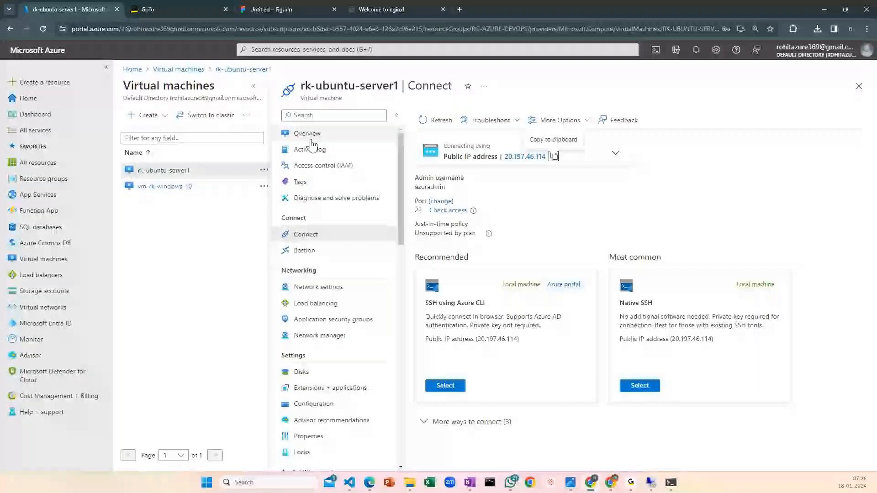
Open the overview of rk-ubuntu-server1 in the Azure portal and examine its networking properties, including the private IP address
{"action": "left_click", "coordinate": [310, 141]}
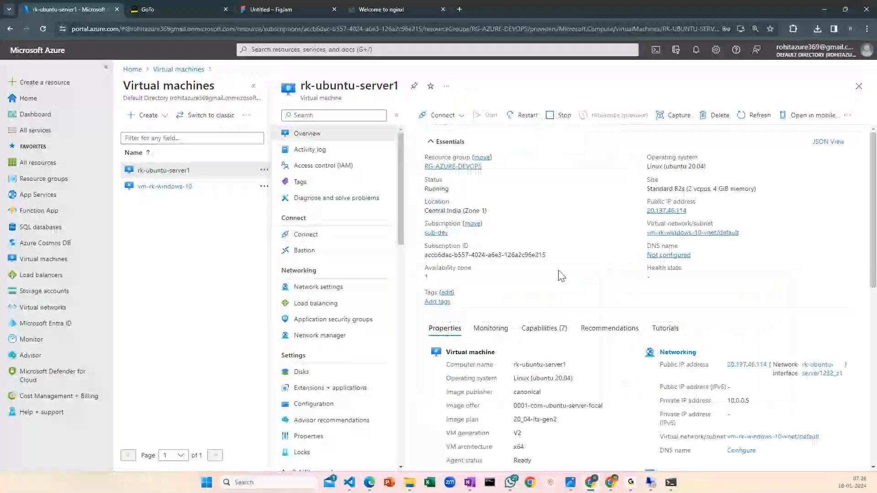
{"action": "scroll", "coordinate": [562, 275], "scroll_direction": "down", "scroll_amount": 1}
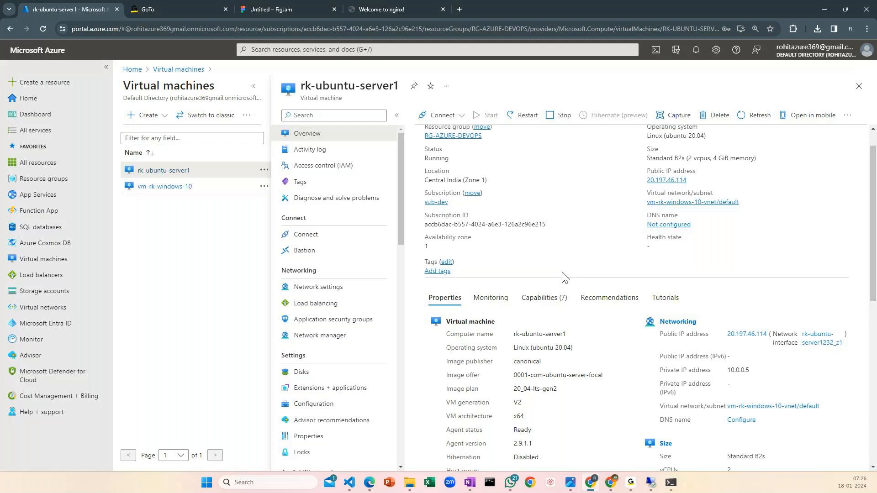
{"action": "scroll", "coordinate": [565, 276], "scroll_direction": "down", "scroll_amount": 1}
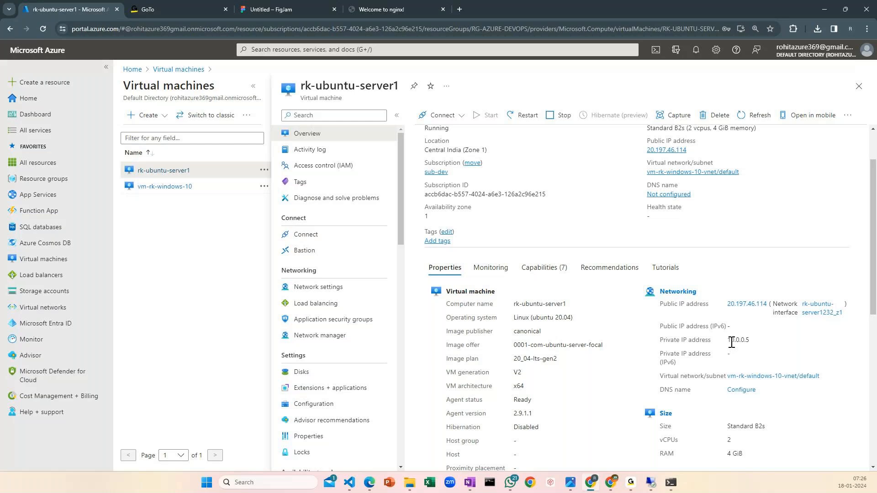
Back on the FigJam board, place a large light grey rectangle behind the Windows and ubuntu boxes, enclosing both
{"action": "left_click", "coordinate": [288, 10]}
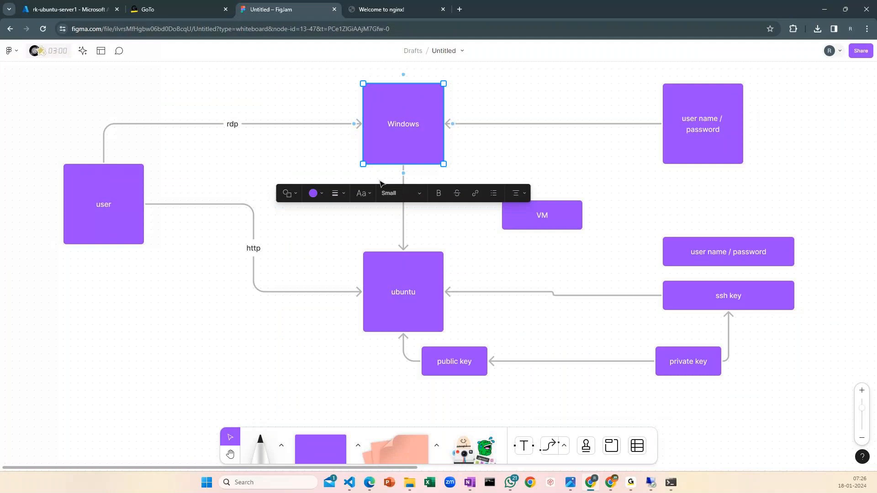
{"action": "scroll", "coordinate": [526, 157], "scroll_direction": "down", "scroll_amount": 2}
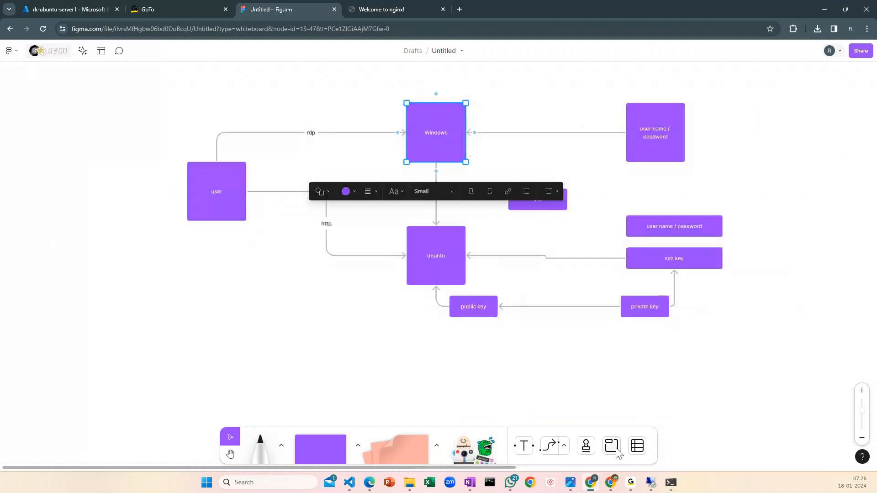
{"action": "left_click", "coordinate": [614, 449]}
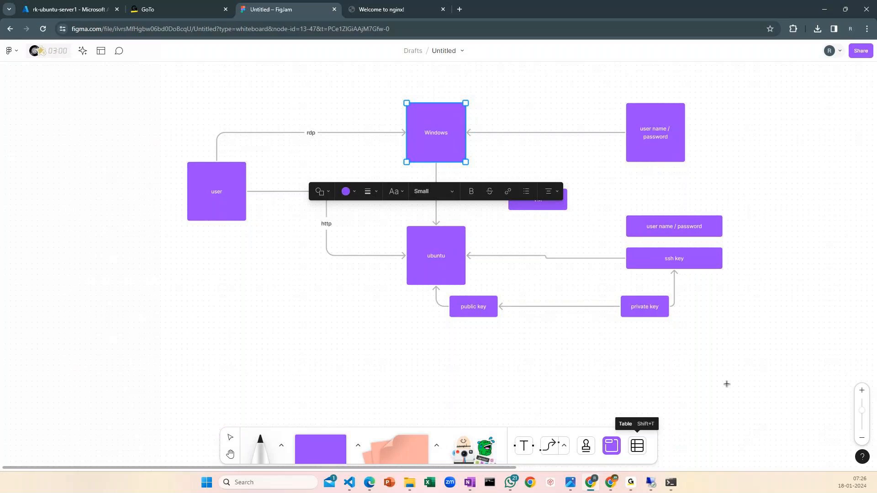
{"action": "left_click", "coordinate": [403, 105]}
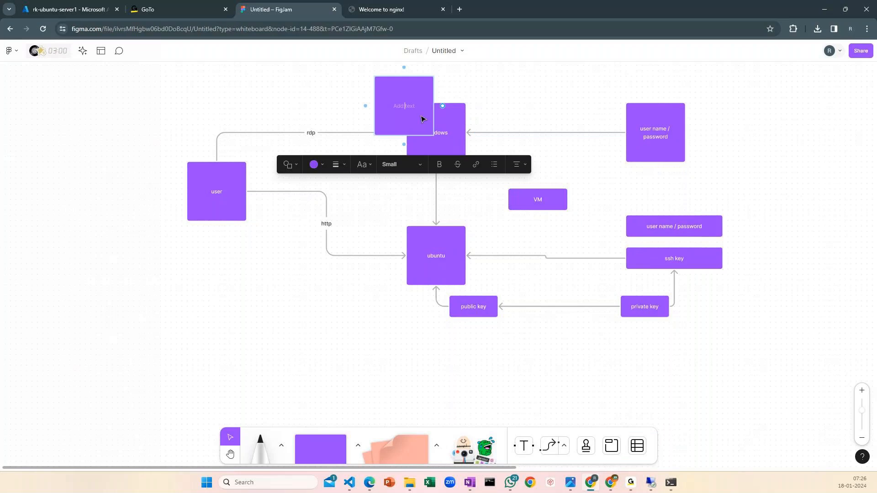
{"action": "left_click_drag", "start_coordinate": [432, 135], "coordinate": [491, 307]}
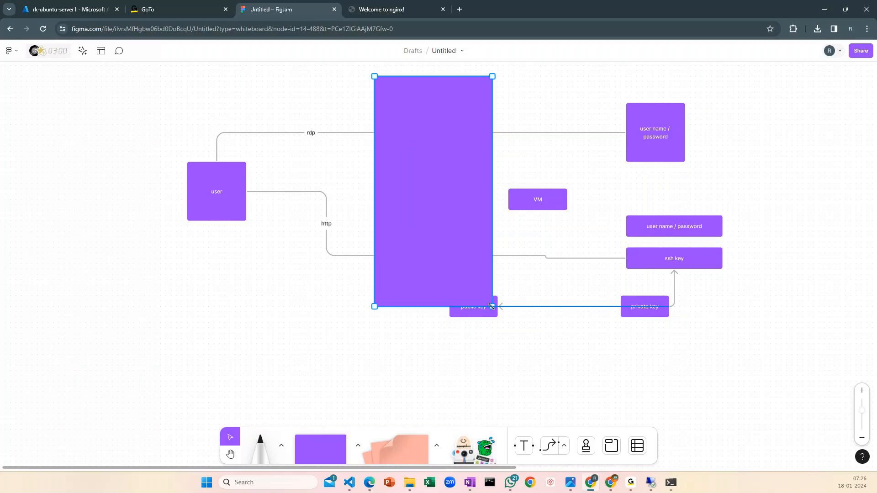
{"action": "left_click_drag", "start_coordinate": [491, 307], "coordinate": [492, 306]}
{"action": "left_click", "coordinate": [345, 335]}
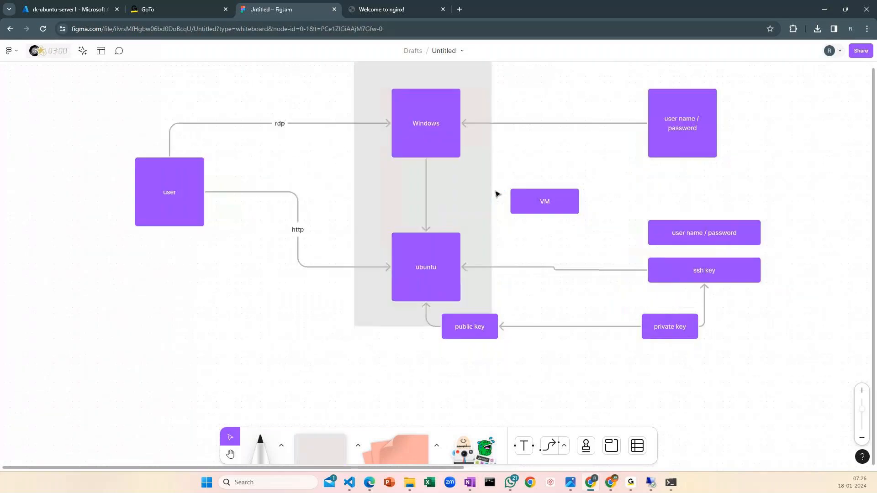
Move the public key box farther down and away from the grey rectangle so they do not overlap
{"action": "scroll", "coordinate": [464, 103], "scroll_direction": "up", "scroll_amount": 1}
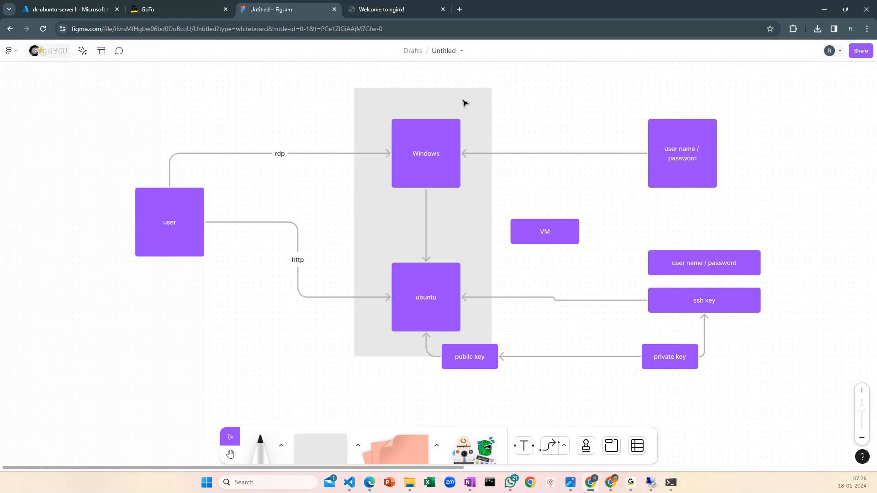
{"action": "left_click", "coordinate": [465, 104]}
{"action": "left_click_drag", "start_coordinate": [479, 366], "coordinate": [529, 385]}
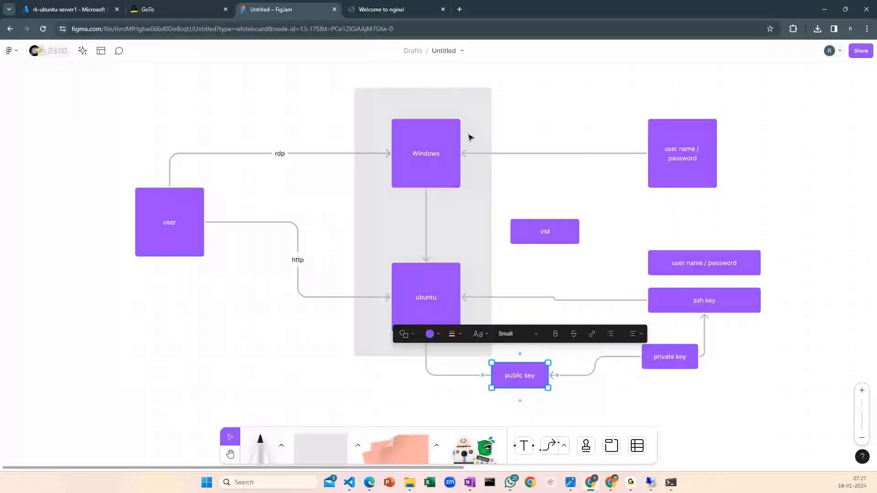
Try separate grey rectangles behind the Windows and ubuntu boxes, and return to a single rectangle enclosing both
{"action": "left_click", "coordinate": [471, 137]}
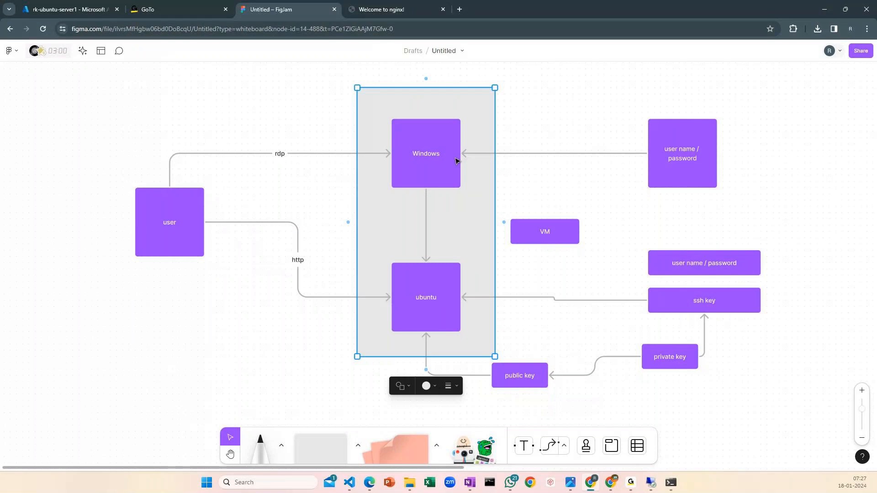
{"action": "key", "text": "Escape"}
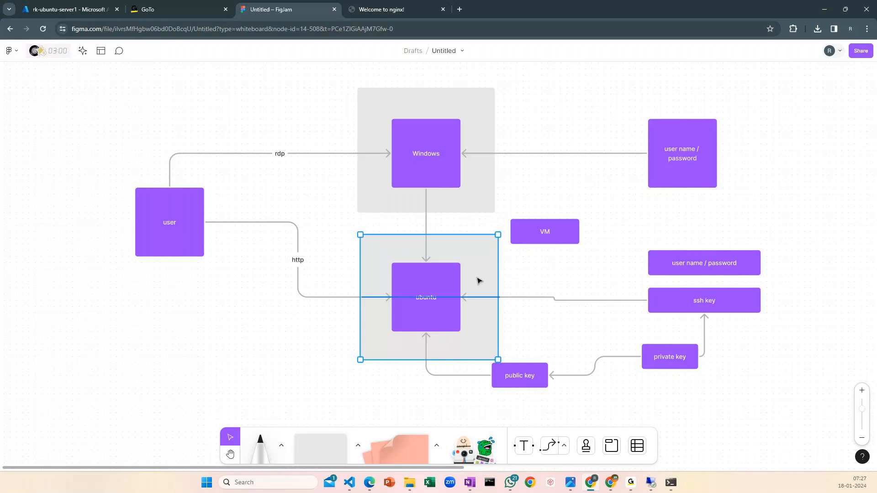
{"action": "left_click", "coordinate": [479, 281]}
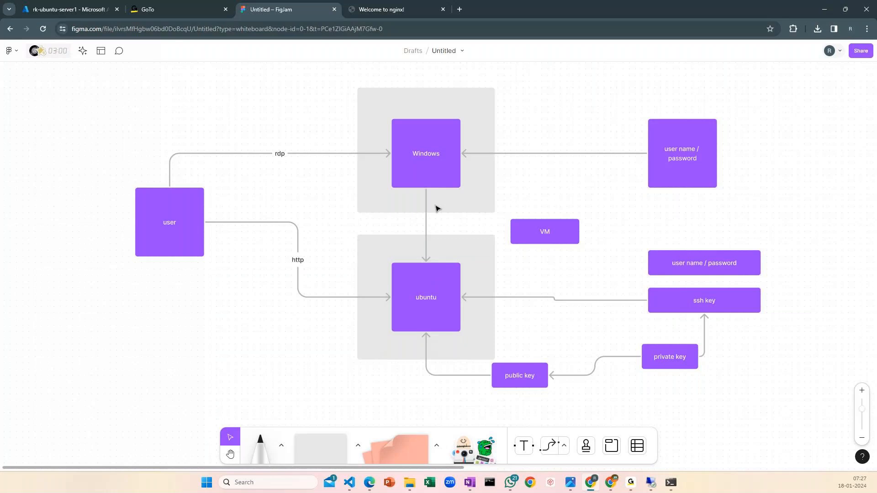
{"action": "left_click", "coordinate": [429, 303]}
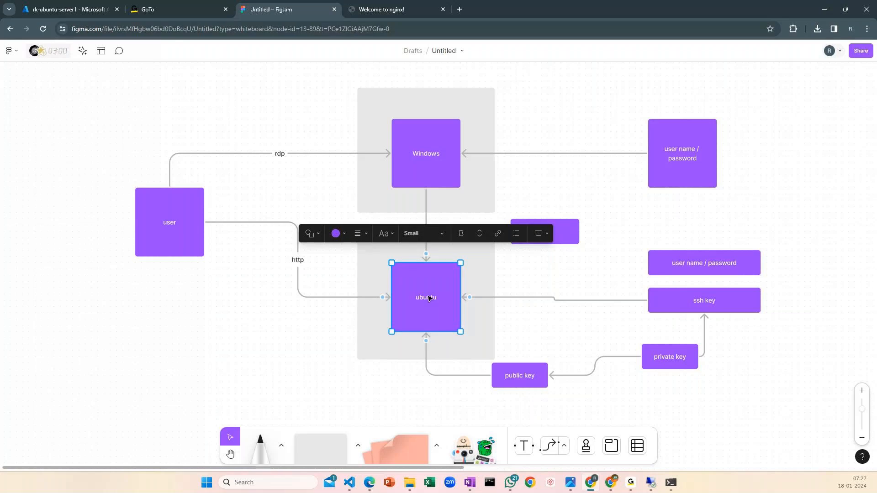
{"action": "left_click", "coordinate": [558, 263]}
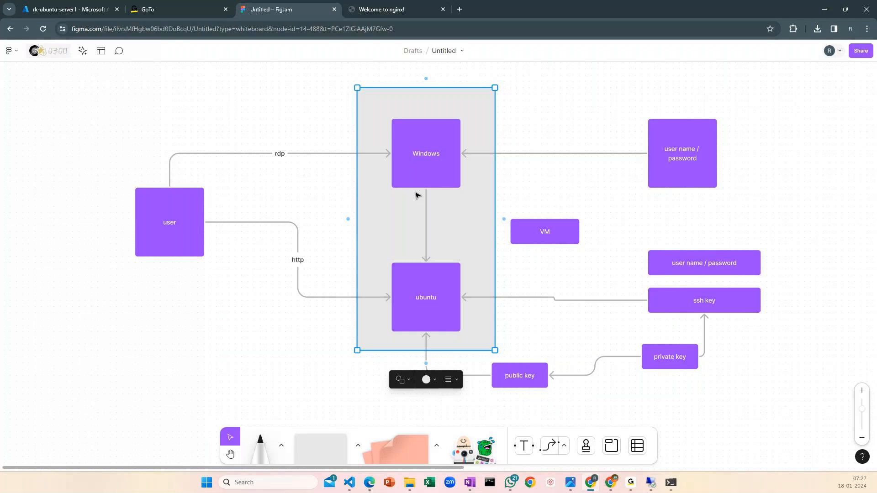
Open the overview of vm-rk-windows-10 in a second Azure portal tab and examine its private IP address
{"action": "left_click", "coordinate": [72, 10]}
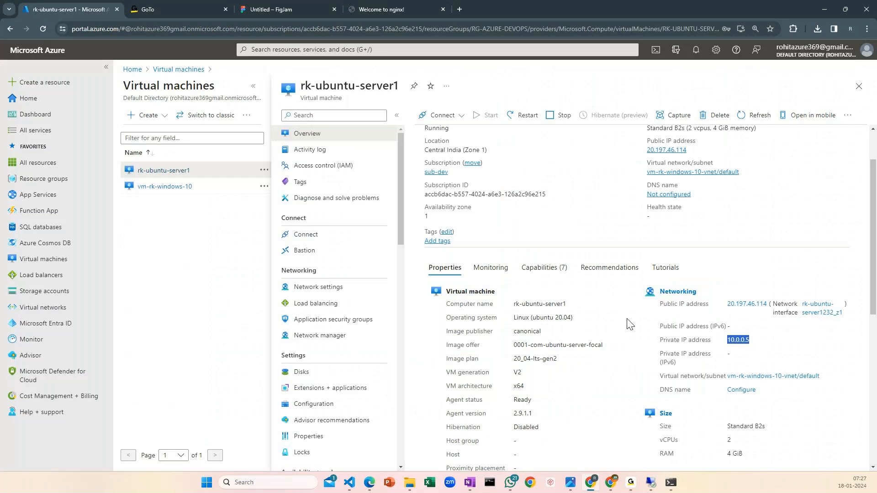
{"action": "right_click", "coordinate": [122, 10]}
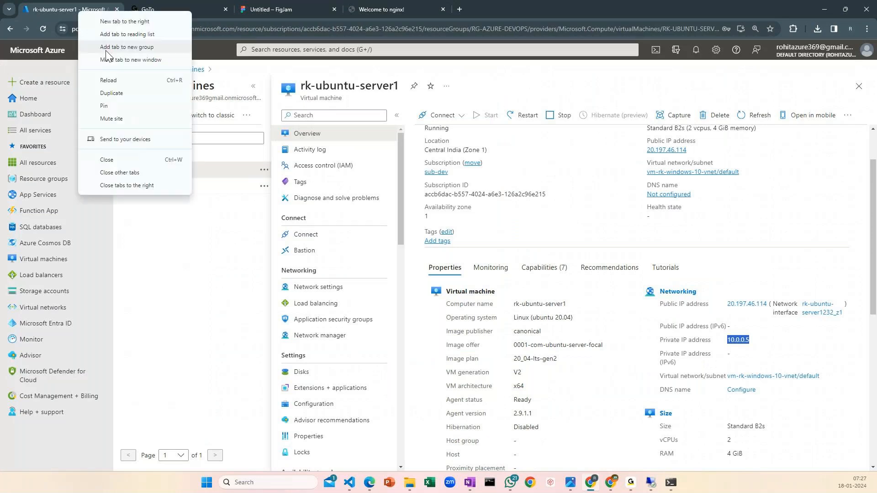
{"action": "left_click", "coordinate": [151, 86]}
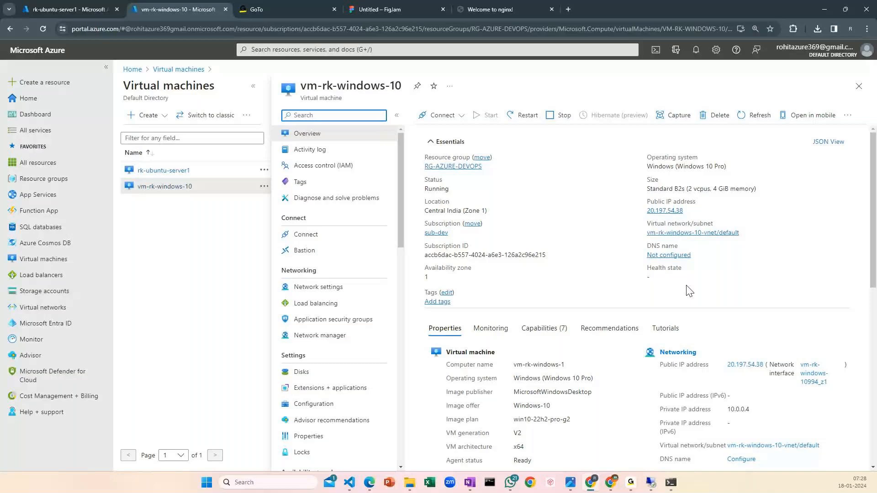
{"action": "left_click_drag", "start_coordinate": [725, 409], "coordinate": [770, 416]}
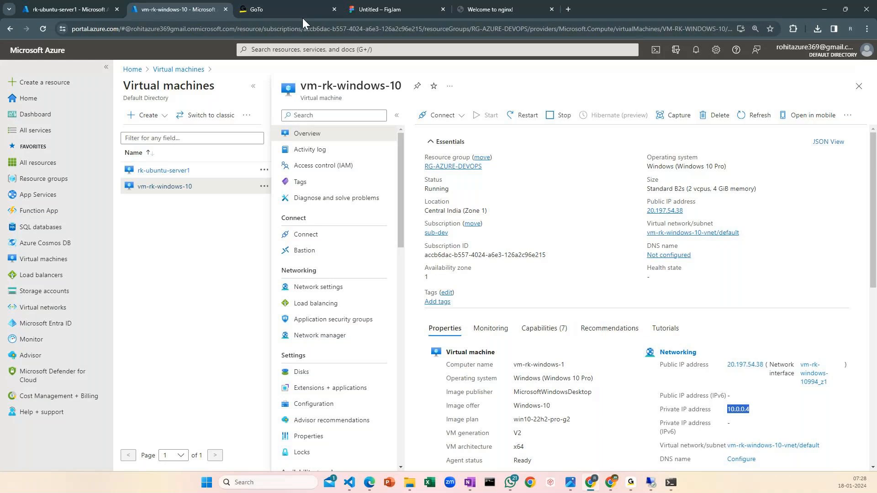
Back on the FigJam board, place the user box farther from the grey rectangle and fill the Windows box with solid blue
{"action": "left_click", "coordinate": [379, 10]}
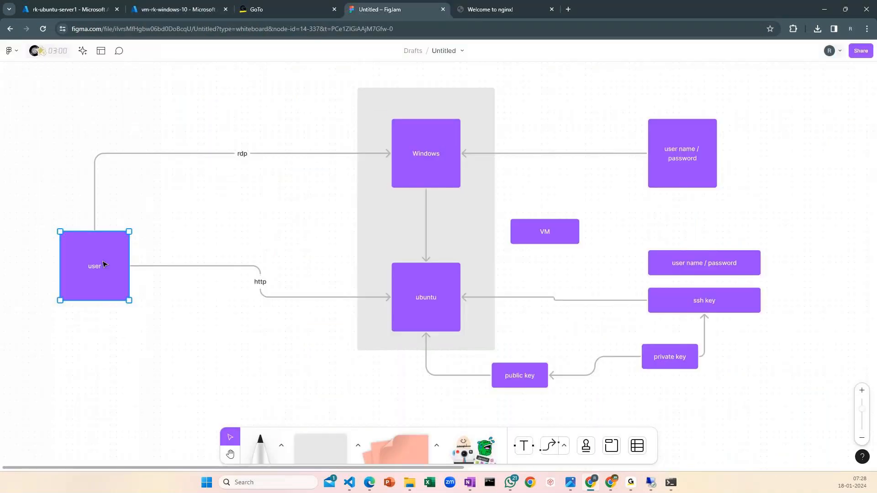
{"action": "key", "text": "ctrl+z"}
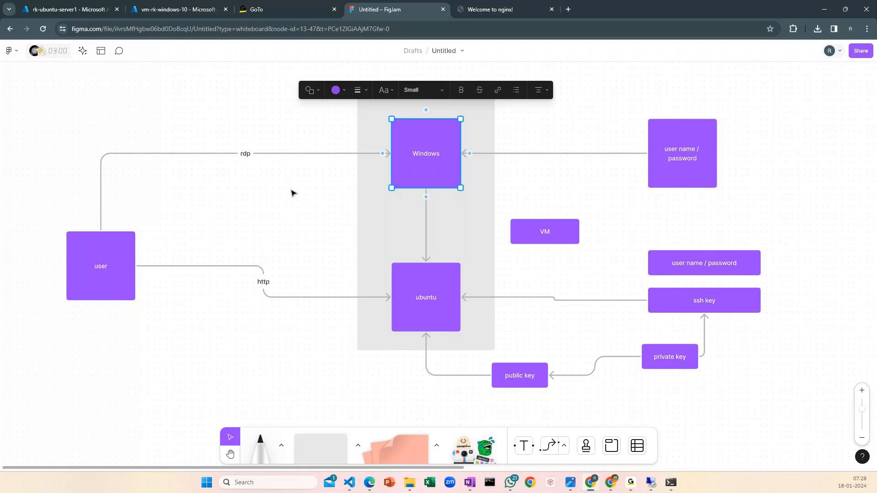
{"action": "left_click", "coordinate": [336, 90]}
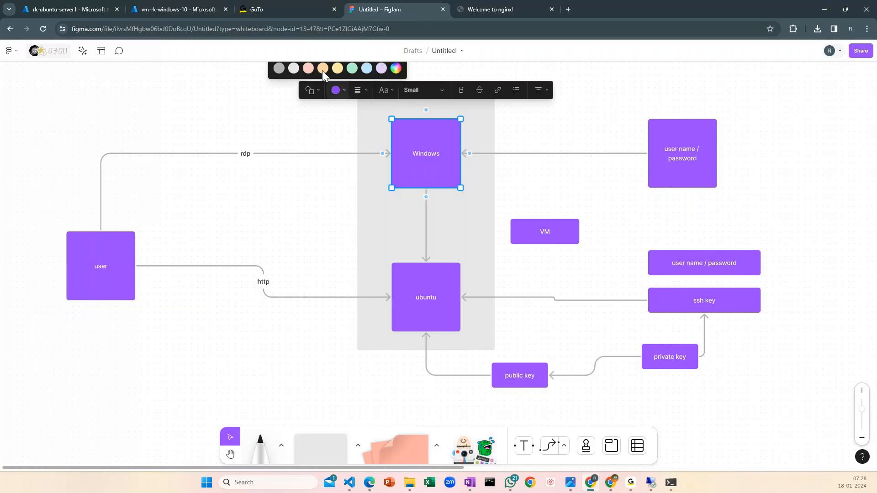
{"action": "left_click", "coordinate": [322, 70]}
{"action": "left_click_drag", "start_coordinate": [276, 197], "coordinate": [295, 181]}
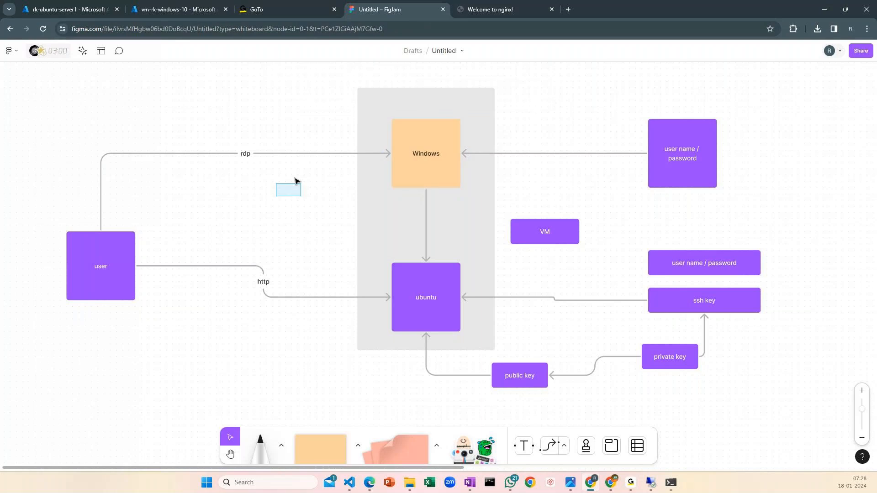
{"action": "left_click", "coordinate": [425, 153]}
{"action": "left_click", "coordinate": [337, 90]}
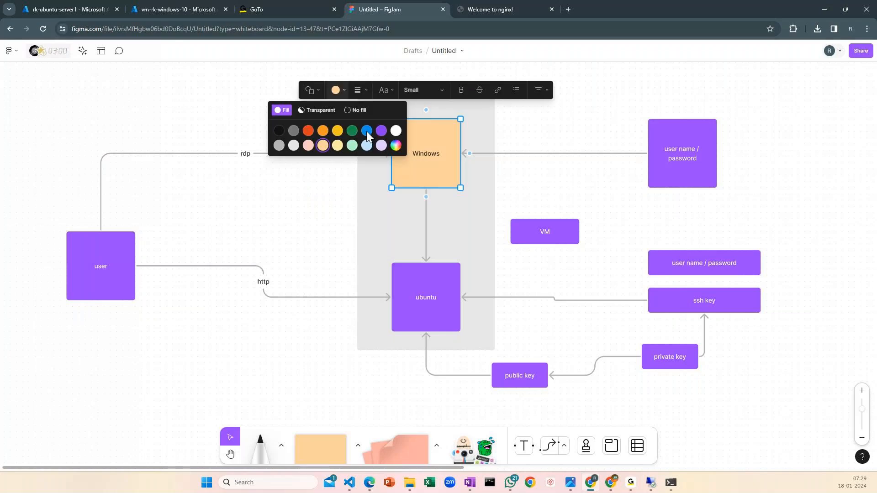
{"action": "left_click", "coordinate": [367, 130]}
Duplicate the blue Windows box above the rdp connector and label the copy "Internet"
{"action": "key", "text": "ctrl+c"}
{"action": "key", "text": "ctrl+v"}
{"action": "double_click", "coordinate": [218, 110]}
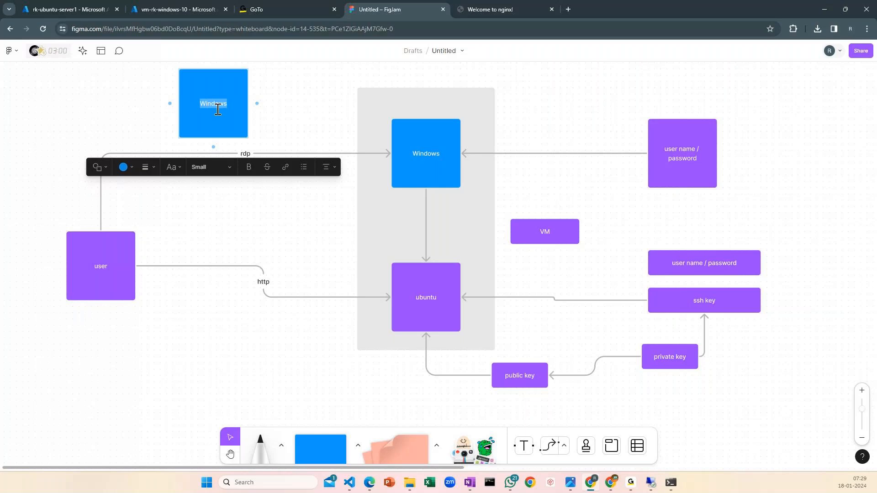
{"action": "type", "text": "Internet"}
{"action": "left_click", "coordinate": [340, 99]}
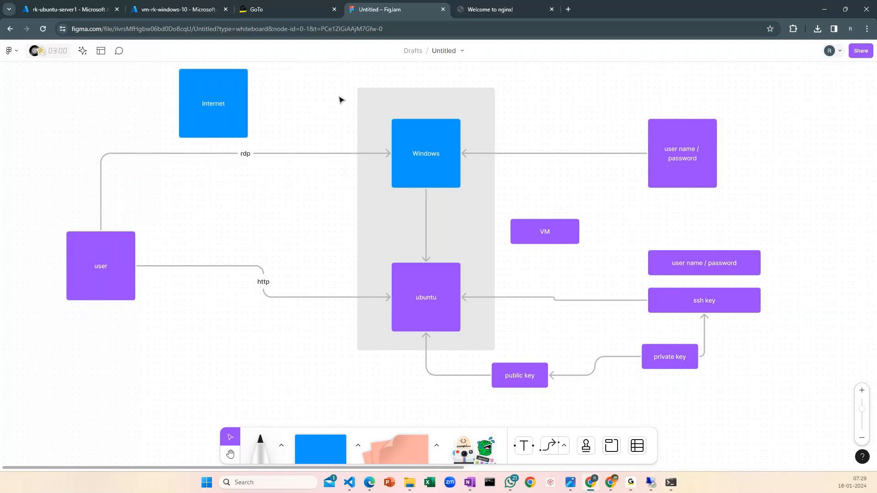
Try connecting the Windows box to the Internet box and the Internet box to the ubuntu box, and undo both connectors
{"action": "left_click", "coordinate": [630, 482]}
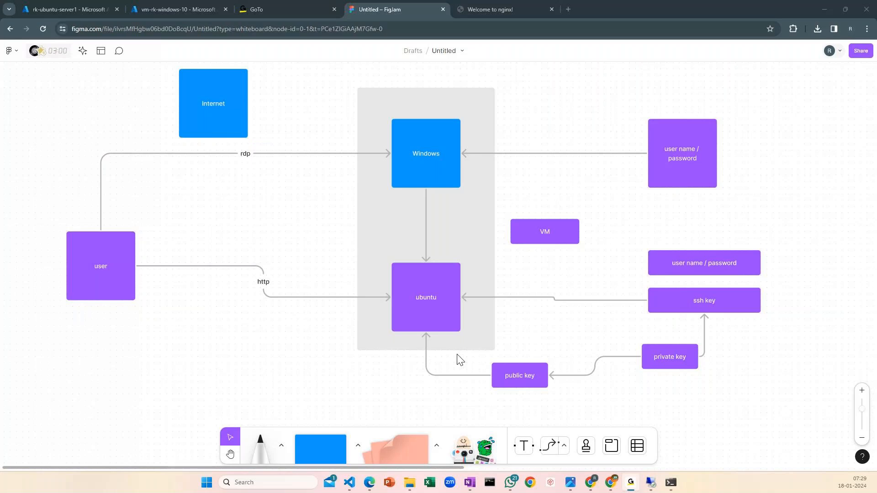
{"action": "left_click", "coordinate": [211, 104]}
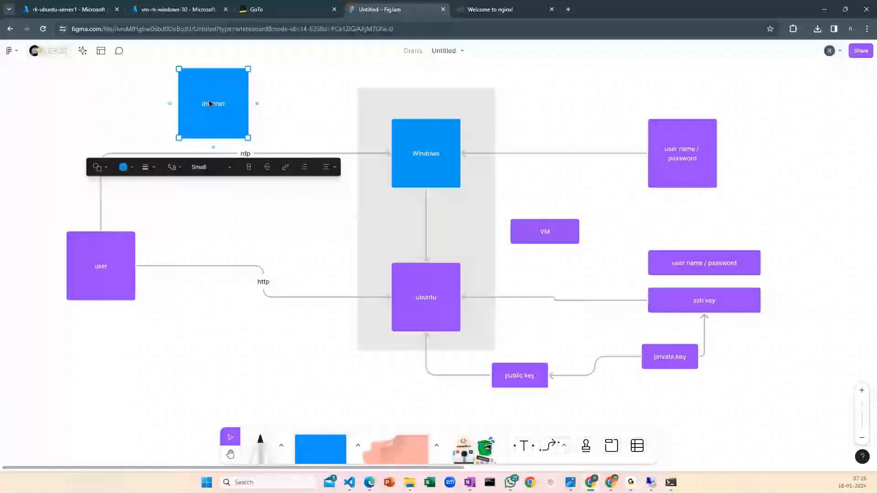
{"action": "left_click", "coordinate": [428, 119]}
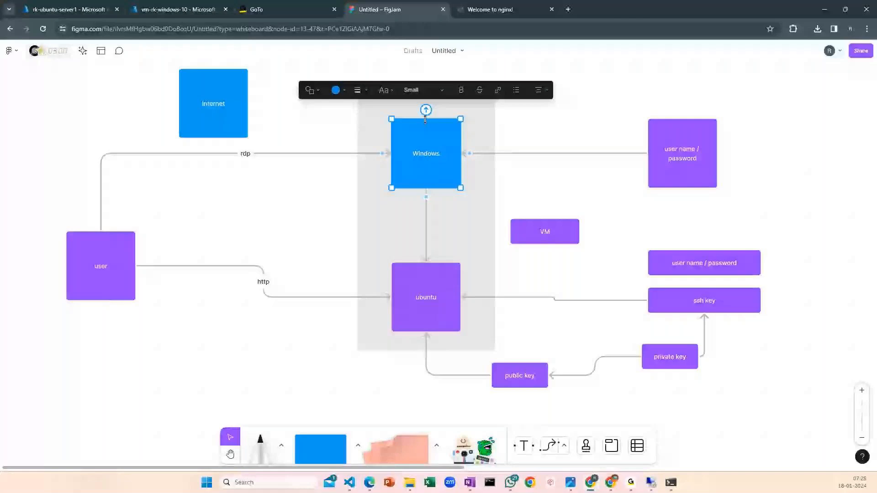
{"action": "left_click_drag", "start_coordinate": [426, 110], "coordinate": [426, 270]}
{"action": "left_click", "coordinate": [213, 125]}
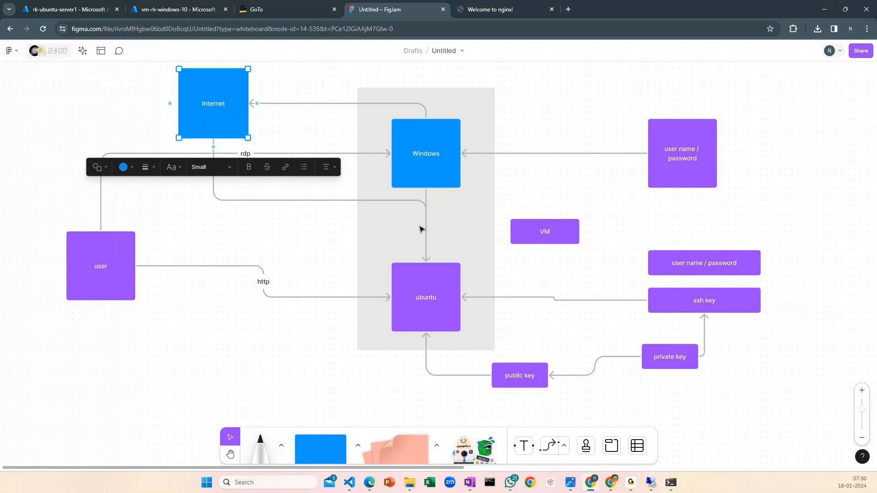
{"action": "key", "text": "ctrl+z"}
{"action": "key", "text": "ctrl+z"}
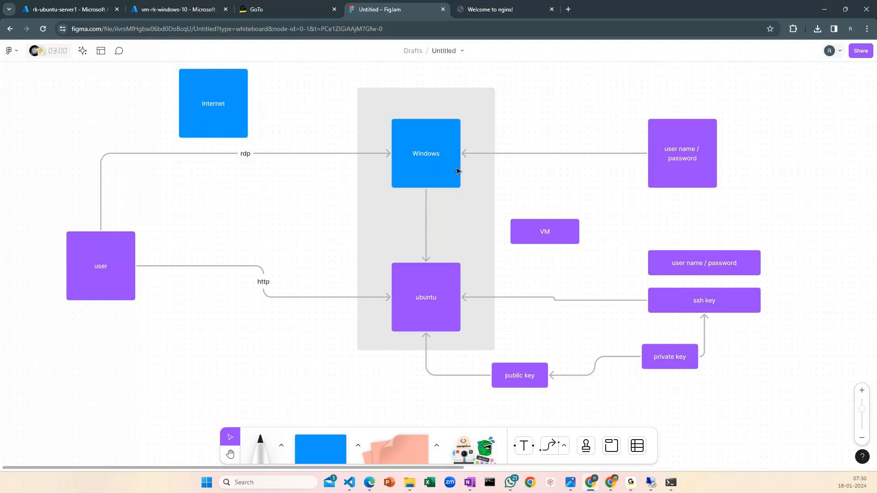
Compare the private IP addresses and virtual network/subnet of rk-ubuntu-server1 and vm-rk-windows-10 in the Azure portal
{"action": "left_click", "coordinate": [457, 171]}
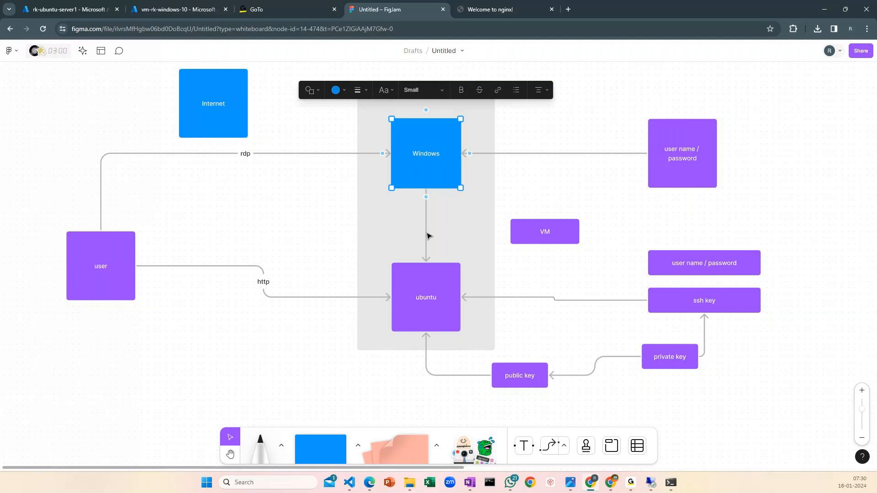
{"action": "key", "text": "ctrl+1"}
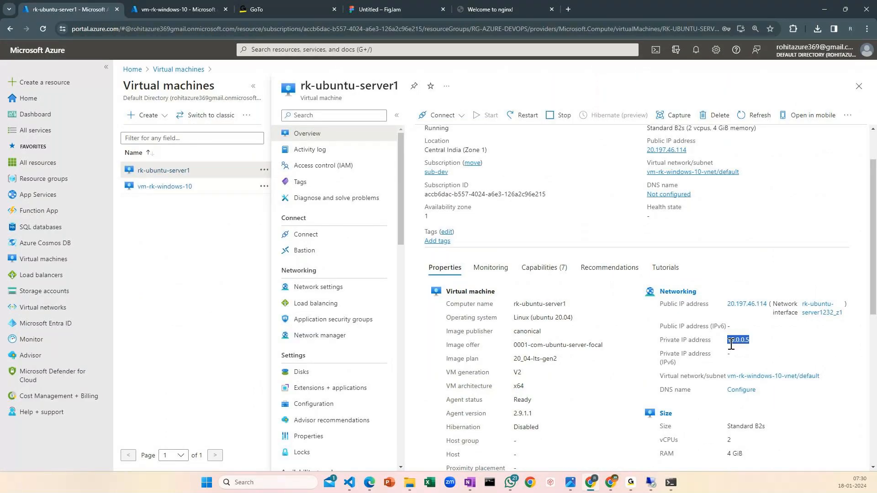
{"action": "key", "text": "ctrl+2"}
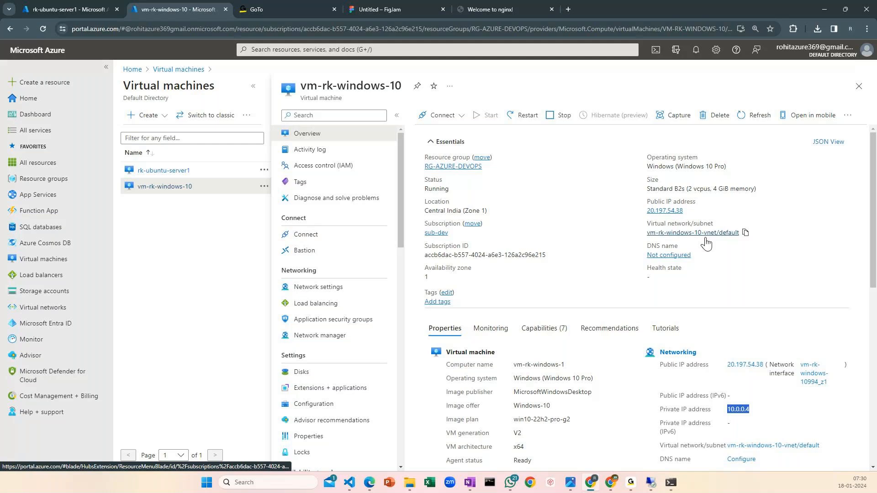
{"action": "key", "text": "ctrl+shift+Tab"}
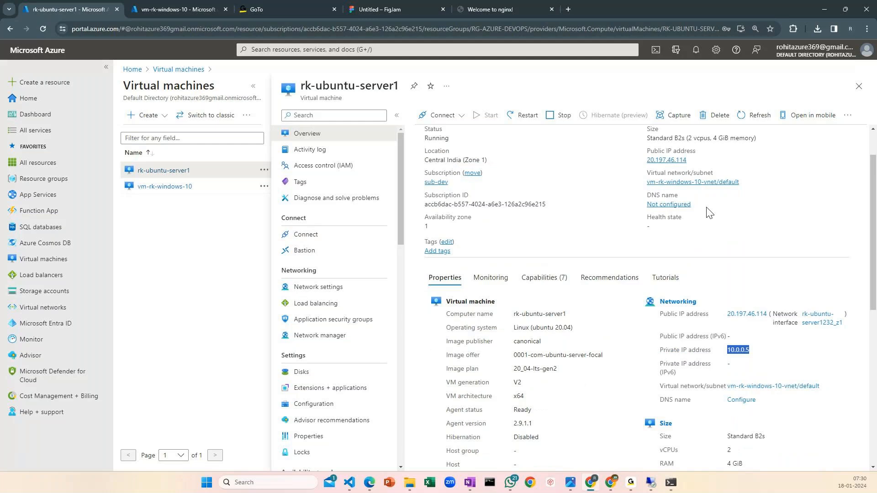
{"action": "scroll", "coordinate": [685, 217], "scroll_direction": "up", "scroll_amount": 1}
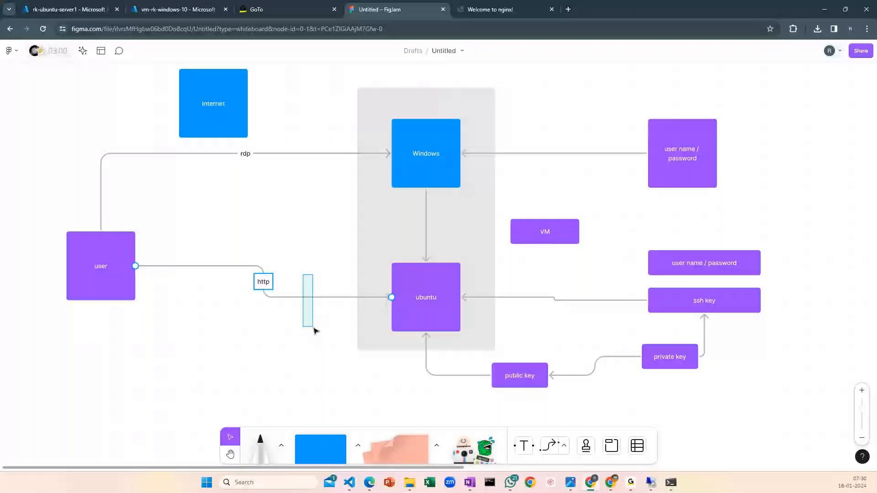
In the network settings of rk-ubuntu-server1 in the Azure portal, delete the SSH inbound port rule for port 22
{"action": "left_click_drag", "start_coordinate": [314, 330], "coordinate": [315, 331]}
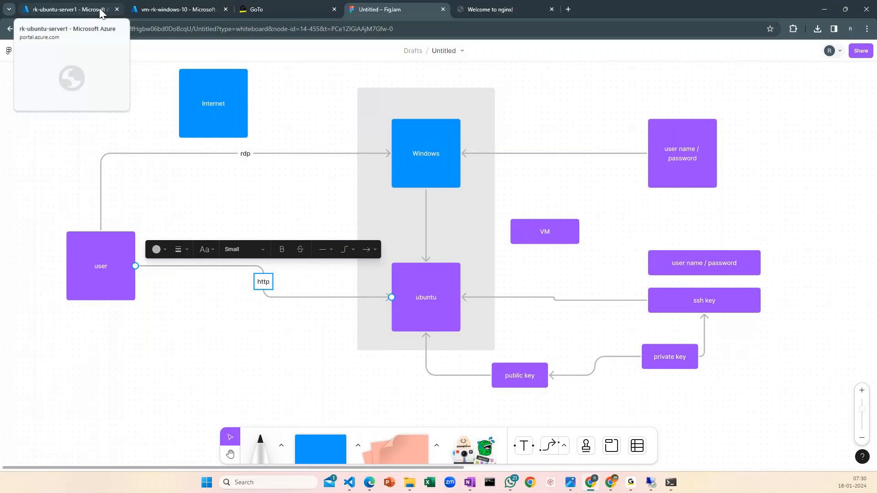
{"action": "left_click", "coordinate": [100, 8]}
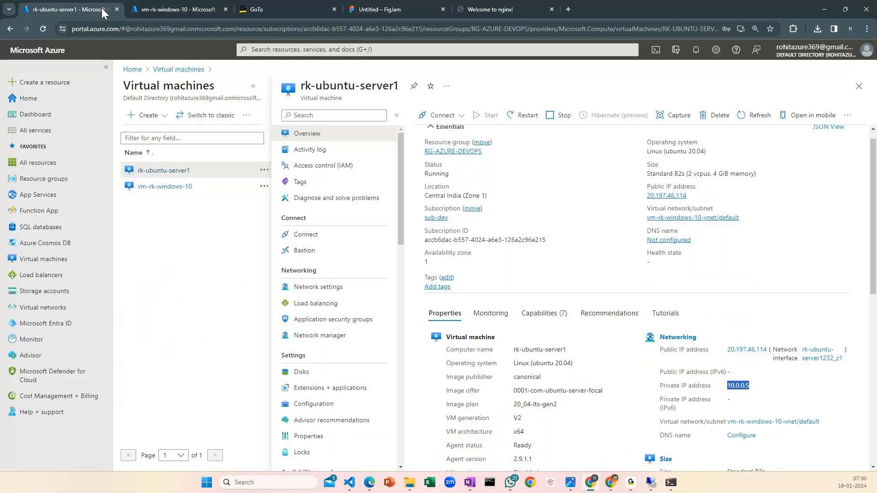
{"action": "left_click", "coordinate": [319, 287]}
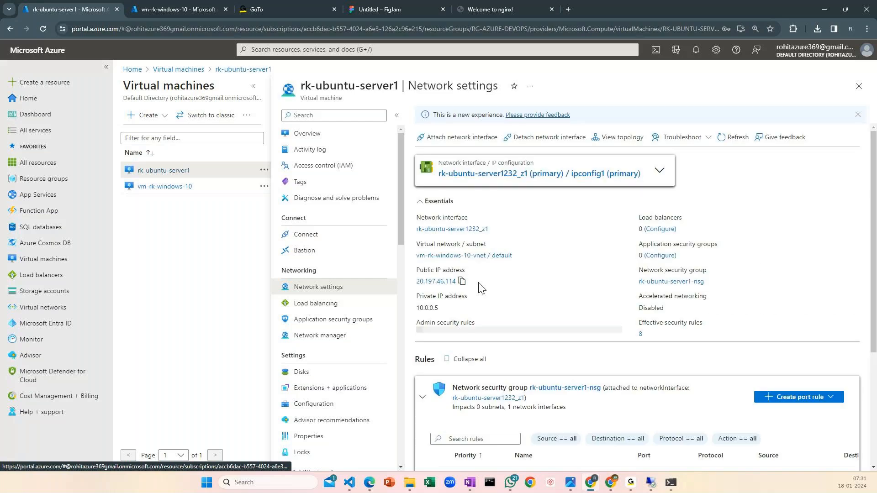
{"action": "scroll", "coordinate": [530, 331], "scroll_direction": "down", "scroll_amount": 4}
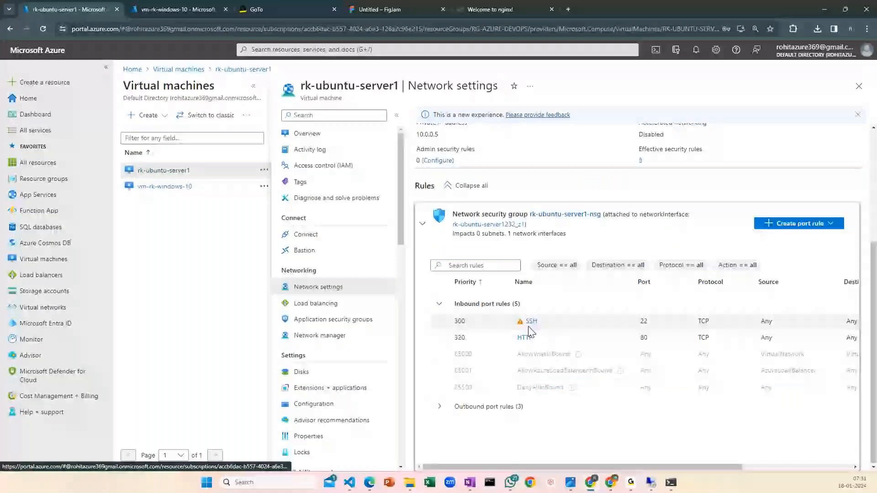
{"action": "left_click_drag", "start_coordinate": [708, 467], "coordinate": [625, 467]}
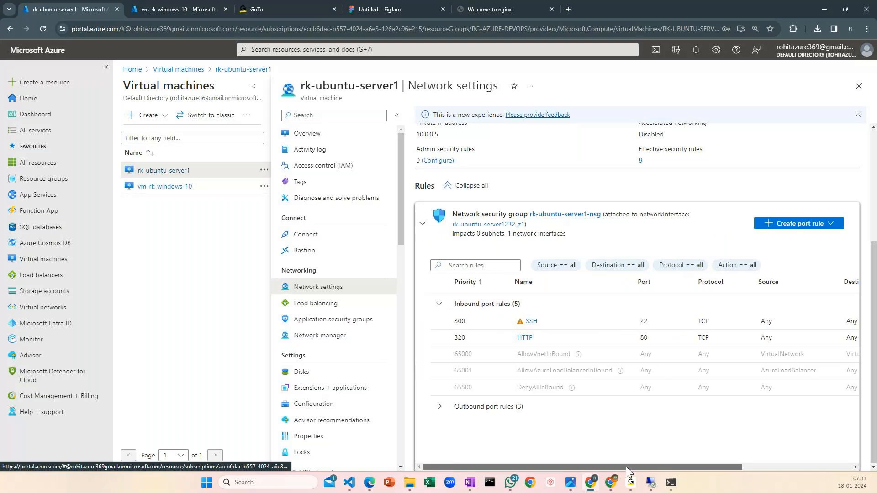
{"action": "left_click_drag", "start_coordinate": [626, 467], "coordinate": [735, 467]}
{"action": "left_click", "coordinate": [844, 320]}
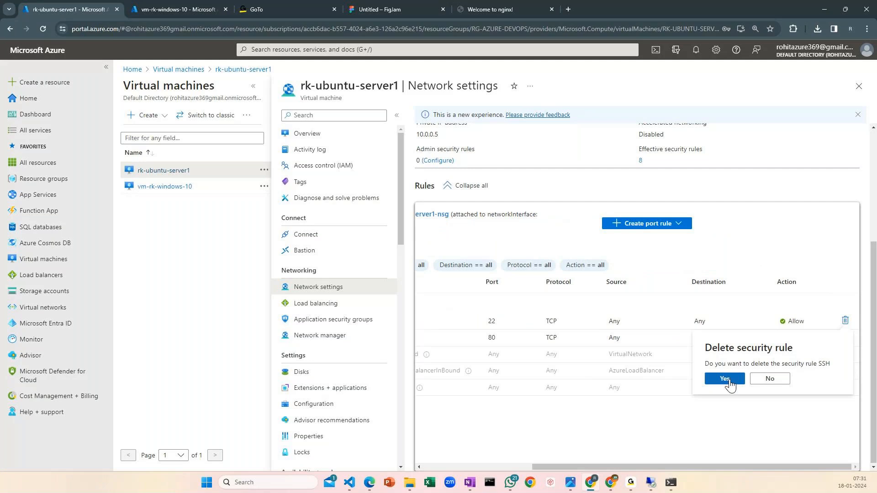
{"action": "left_click", "coordinate": [724, 379]}
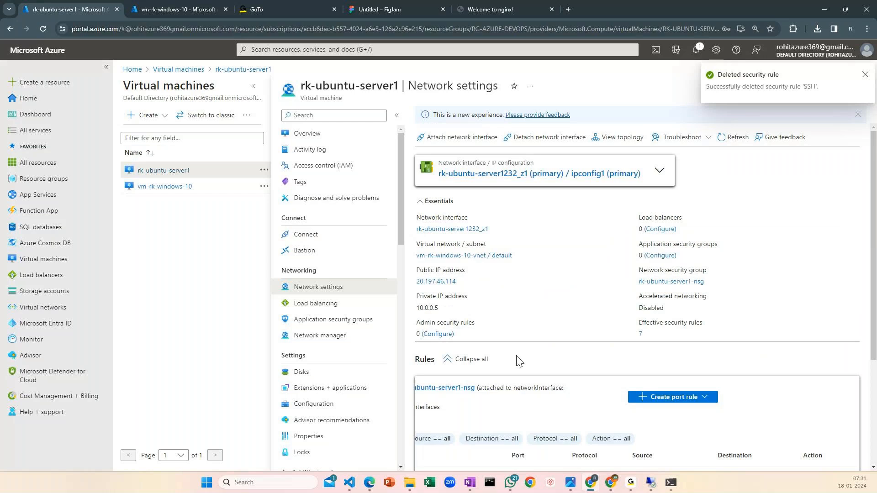
Switch to the terminal and exit the open SSH session on rk-ubuntu-server1
{"action": "scroll", "coordinate": [520, 361], "scroll_direction": "down", "scroll_amount": 3}
{"action": "key", "text": "alt+Tab"}
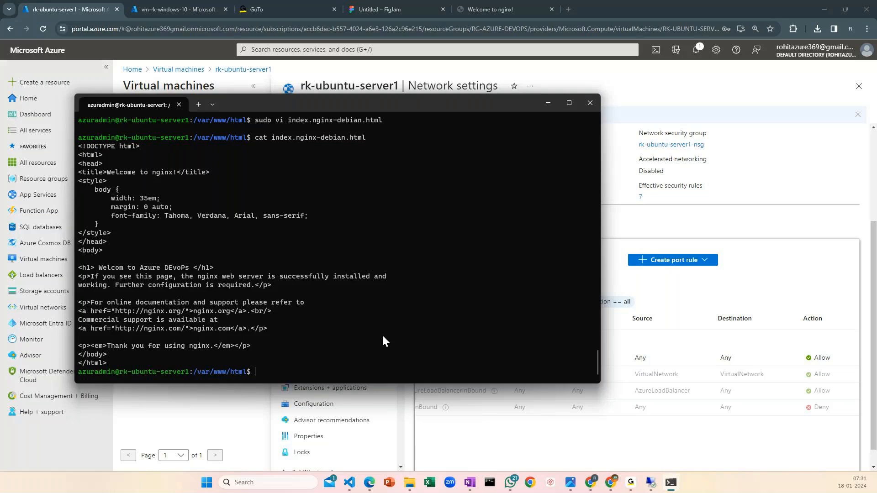
{"action": "type", "text": "."}
{"action": "key", "text": "Return"}
{"action": "key", "text": "Return"}
{"action": "key", "text": "Return"}
{"action": "key", "text": "Return"}
{"action": "key", "text": "Return"}
{"action": "type", "text": "cd"}
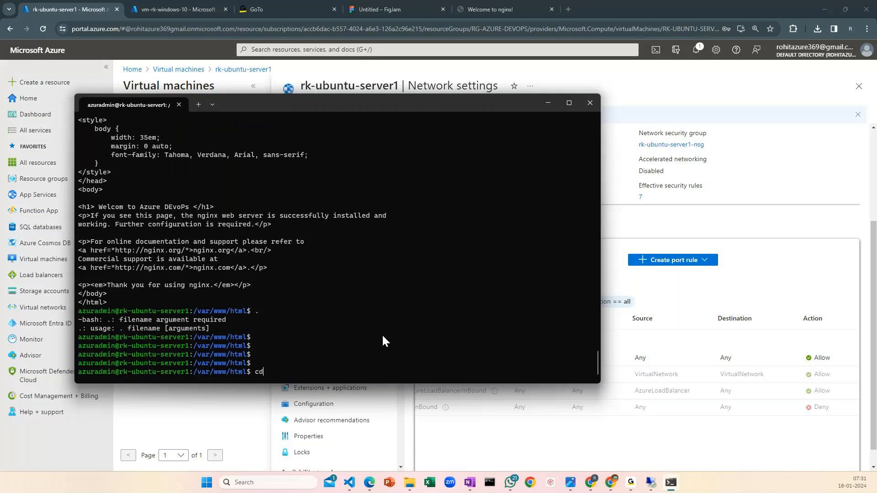
{"action": "key", "text": "BackSpace"}
{"action": "key", "text": "BackSpace"}
{"action": "type", "text": "exit"}
{"action": "key", "text": "Return"}
{"action": "key", "text": "Up"}
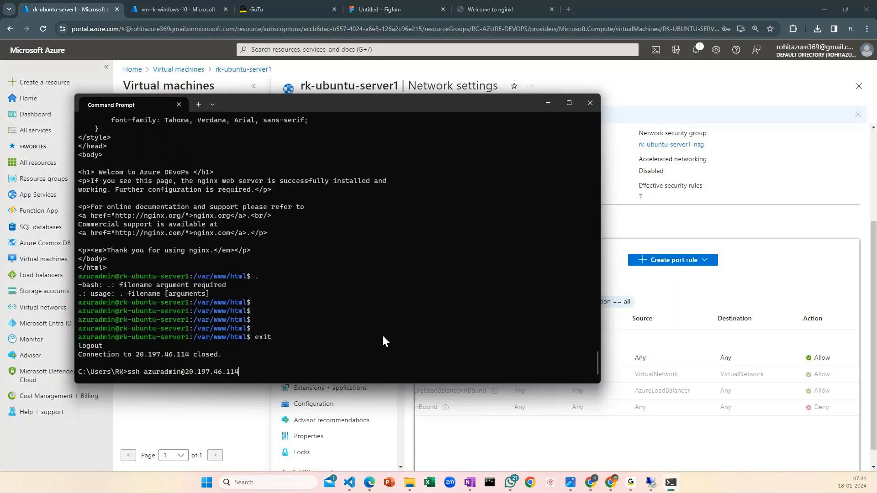
{"action": "key", "text": "Return"}
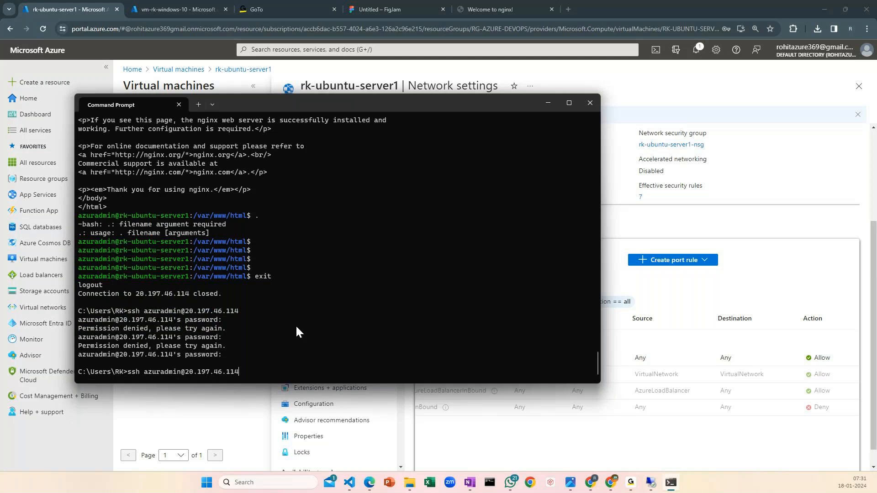
{"action": "key", "text": "Return"}
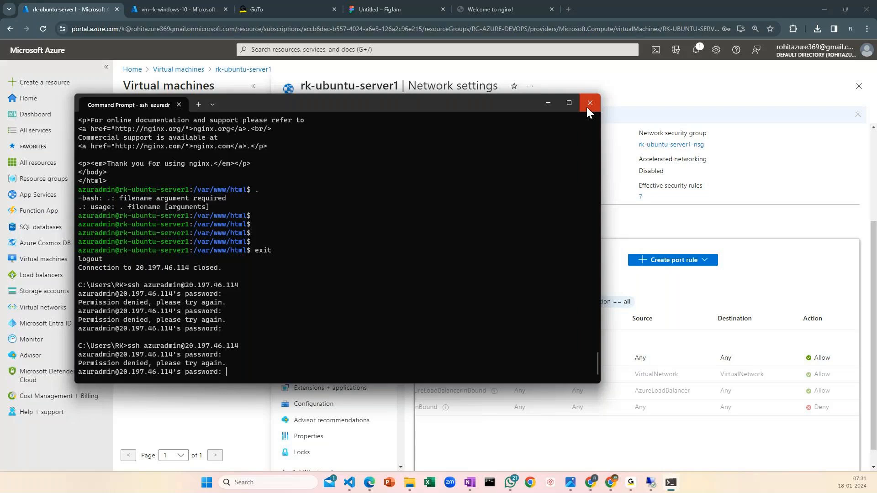
{"action": "left_click", "coordinate": [587, 109]}
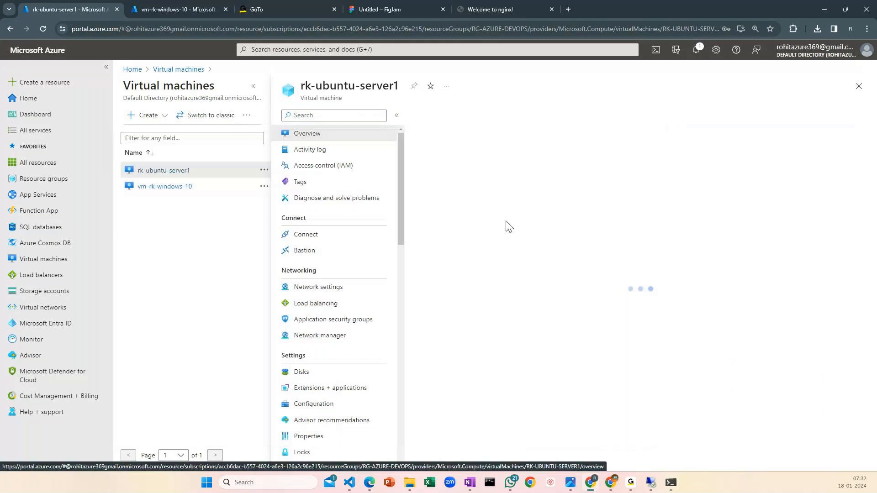
{"action": "key", "text": "alt+Tab"}
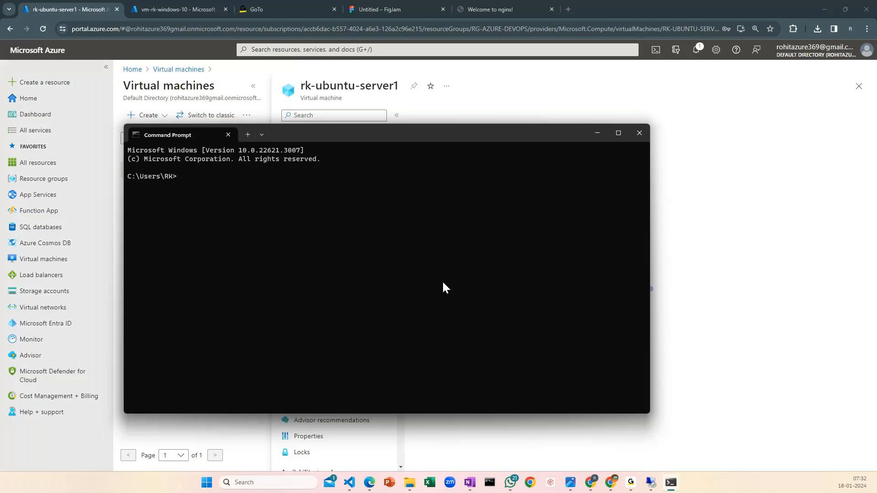
{"action": "key", "text": "alt+Tab"}
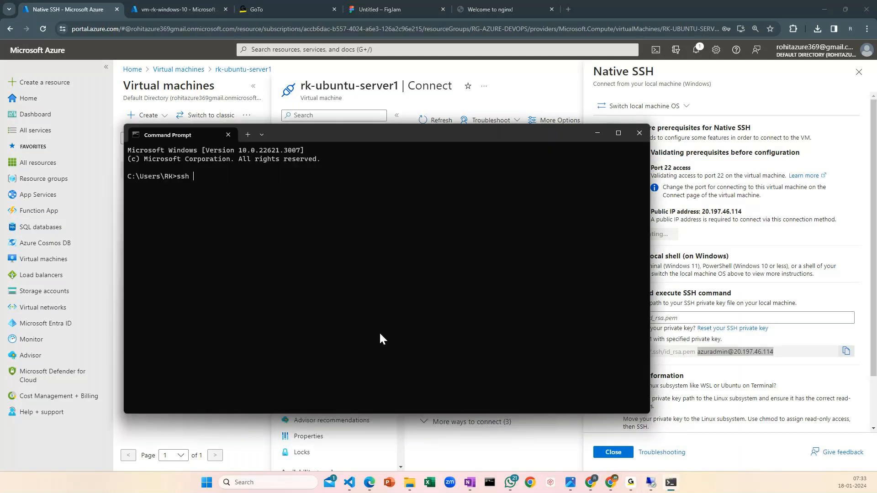
{"action": "key", "text": "ctrl+v"}
{"action": "key", "text": "Return"}
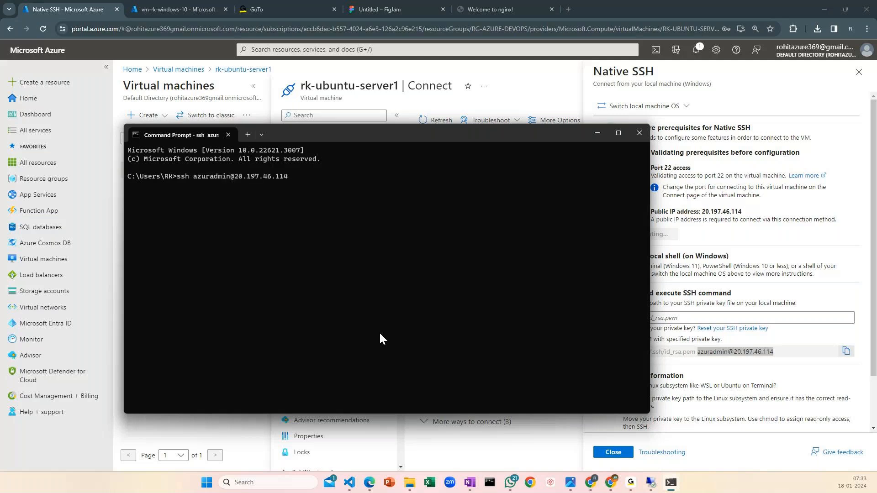
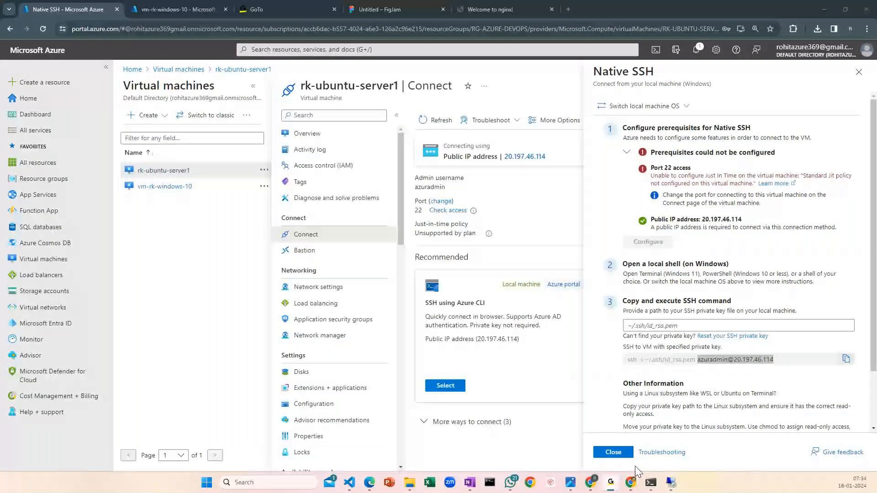
Switch to the Remote Desktop connection for vm-rk-windows-10, sign in with the account password, and enlarge its window
{"action": "left_click", "coordinate": [671, 483]}
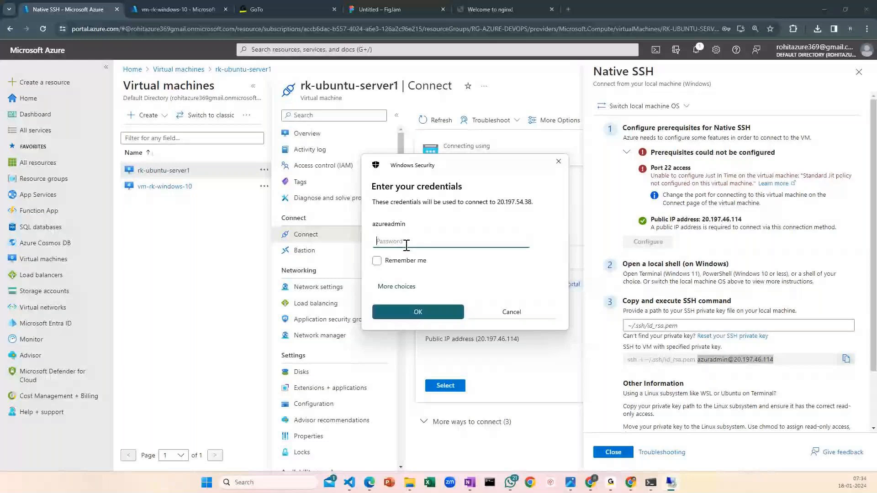
{"action": "type", "text": "•••••"}
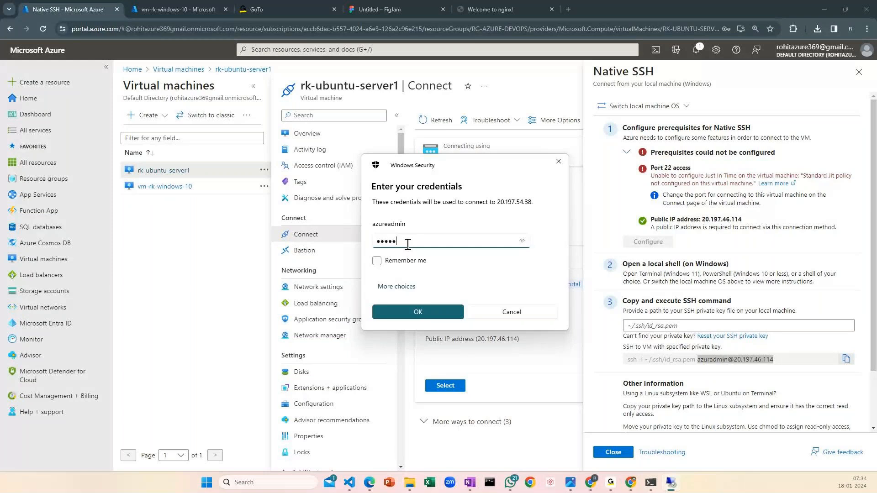
{"action": "key", "text": "Return"}
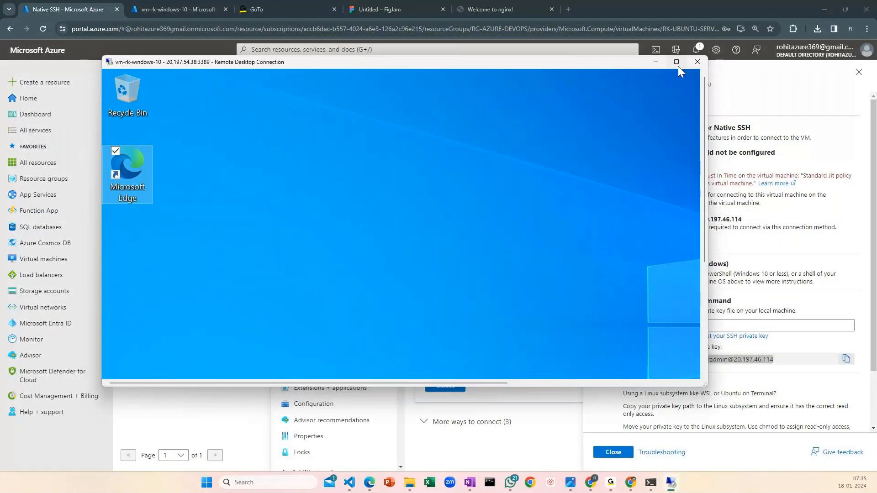
{"action": "left_click", "coordinate": [677, 62]}
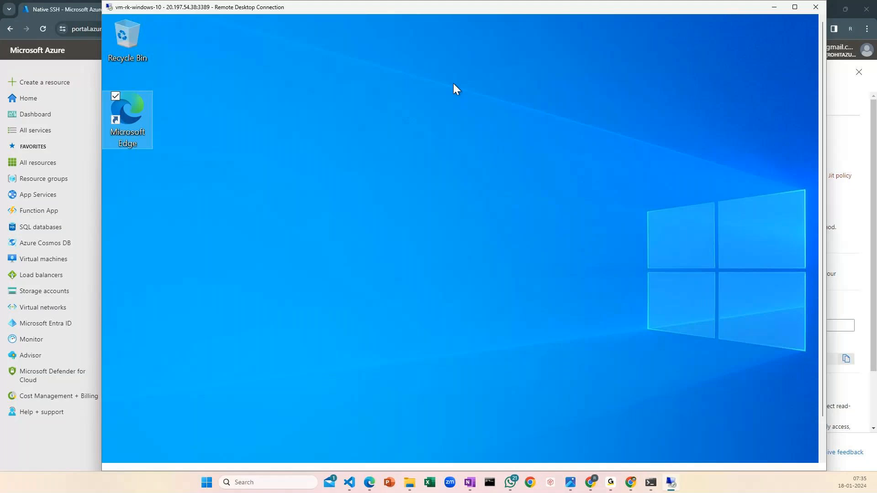
Switch to the local Command Prompt and examine the public IP address used in the SSH command
{"action": "left_click", "coordinate": [653, 483]}
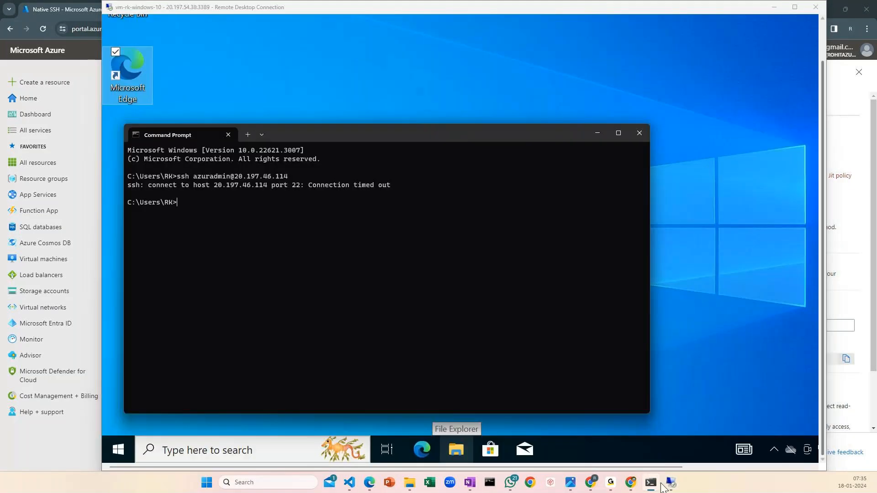
{"action": "left_click_drag", "start_coordinate": [177, 176], "coordinate": [270, 181]}
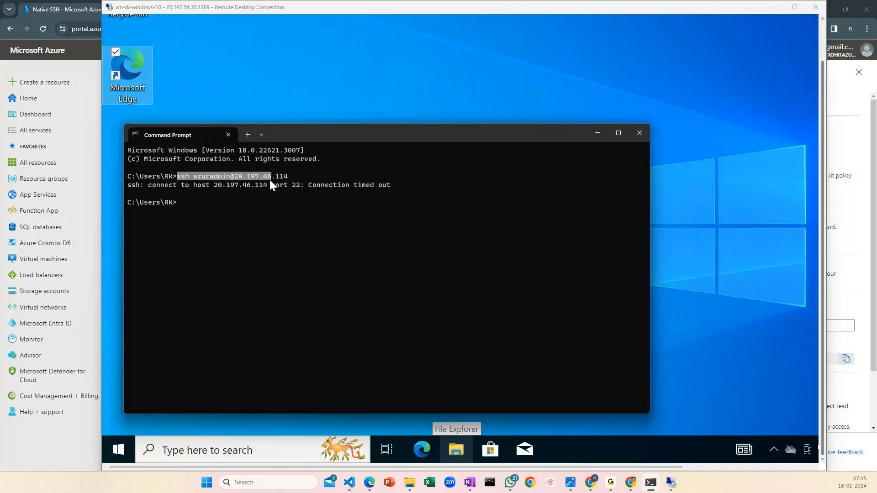
{"action": "left_click_drag", "start_coordinate": [235, 177], "coordinate": [283, 176]}
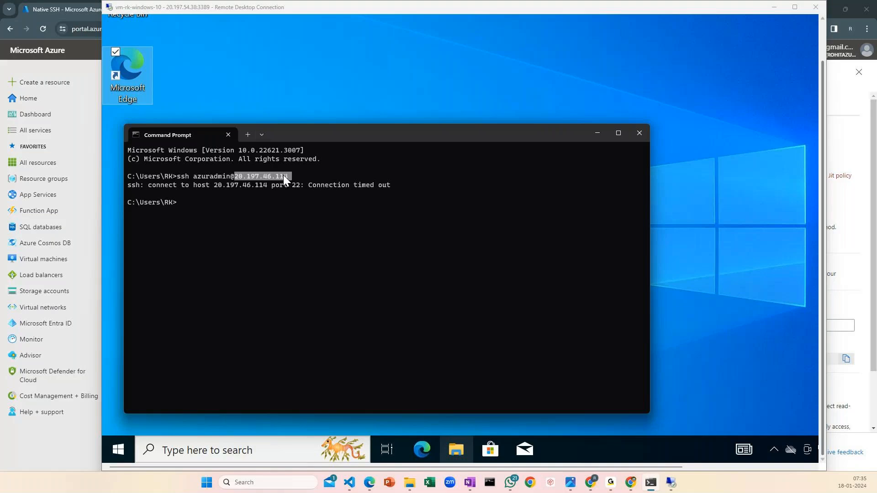
Switch to the Azure portal, close the Native SSH details, and look up the private IP address in the rk-ubuntu-server1 overview
{"action": "left_click", "coordinate": [846, 6]}
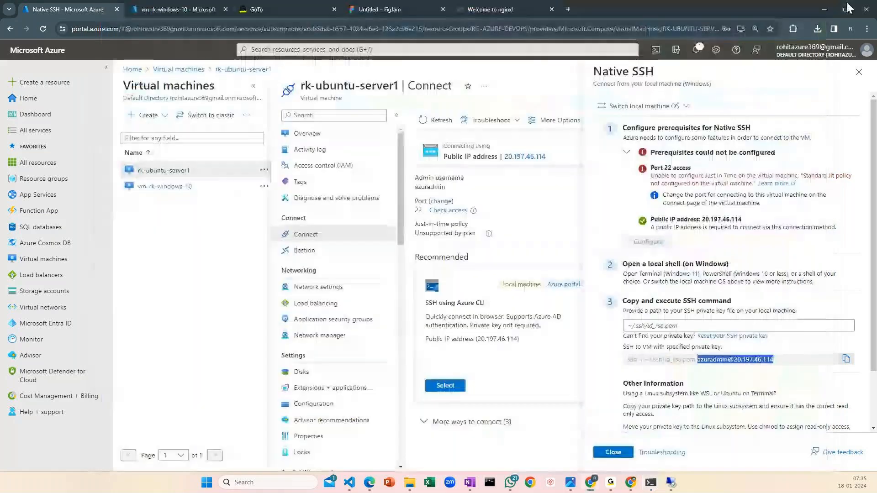
{"action": "left_click", "coordinate": [858, 74]}
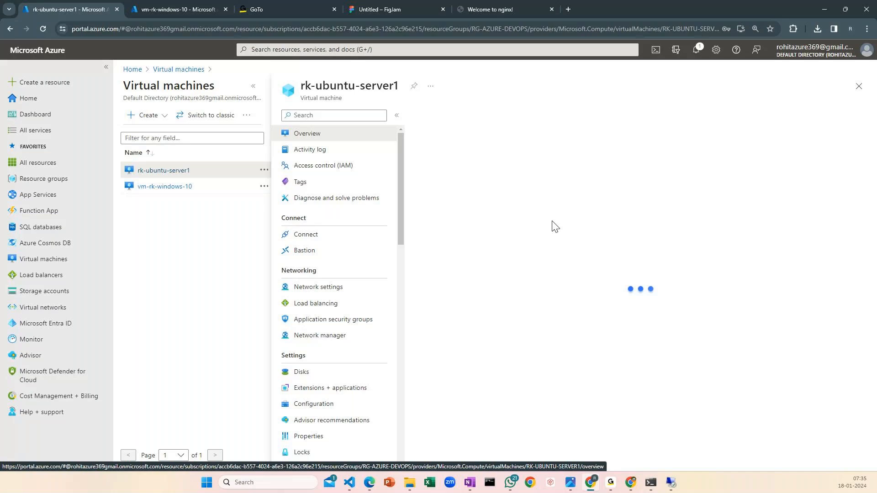
{"action": "left_click_drag", "start_coordinate": [731, 401], "coordinate": [762, 403]}
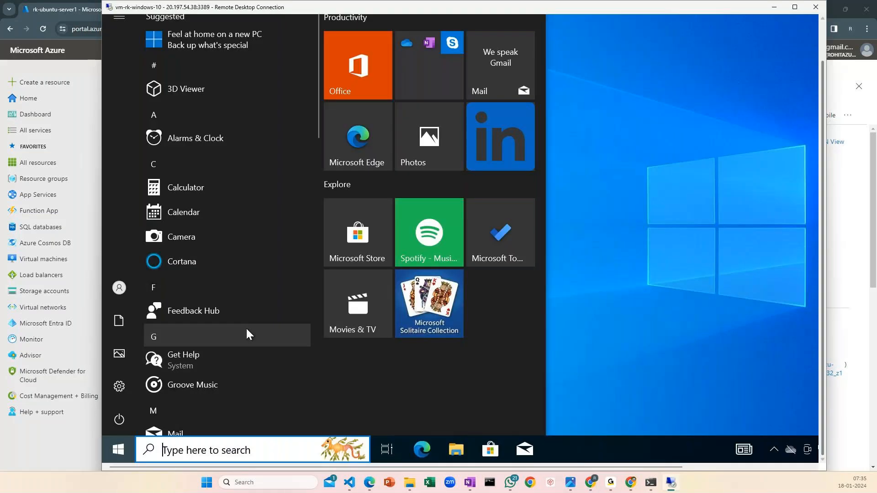
{"action": "type", "text": "comnd"}
{"action": "left_click", "coordinate": [212, 82]}
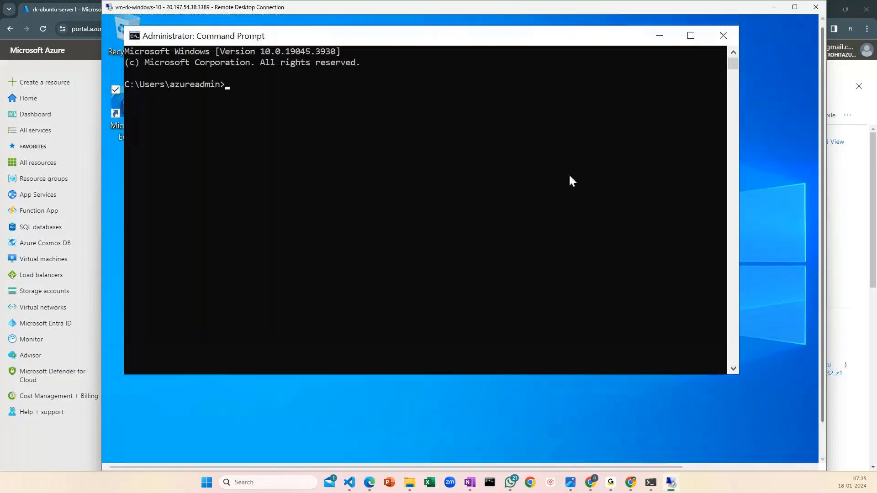
{"action": "type", "text": "ssh a"}
{"action": "type", "text": "zureadmin@10.0.0.5"}
{"action": "key", "text": "Return"}
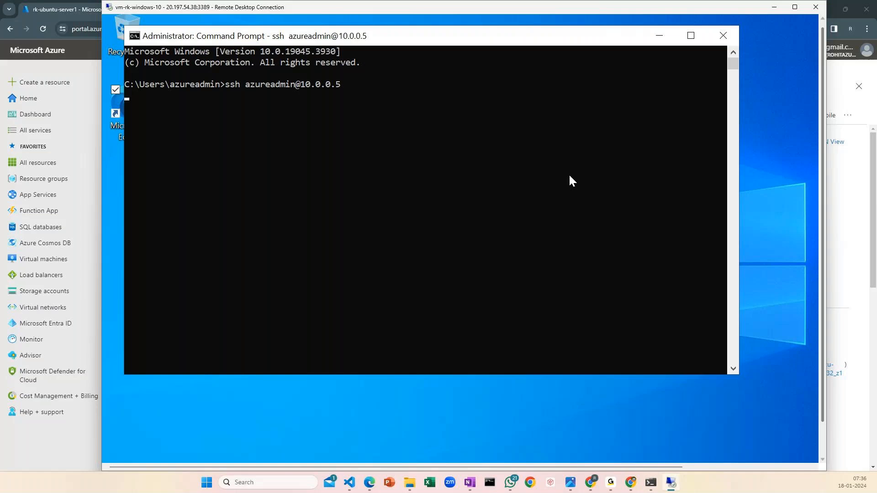
{"action": "type", "text": "yes"}
{"action": "key", "text": "Return"}
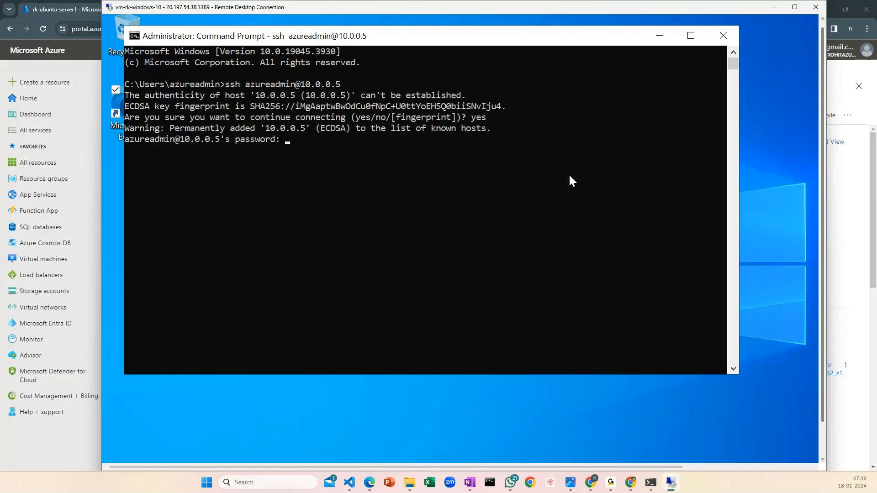
{"action": "key", "text": "Return"}
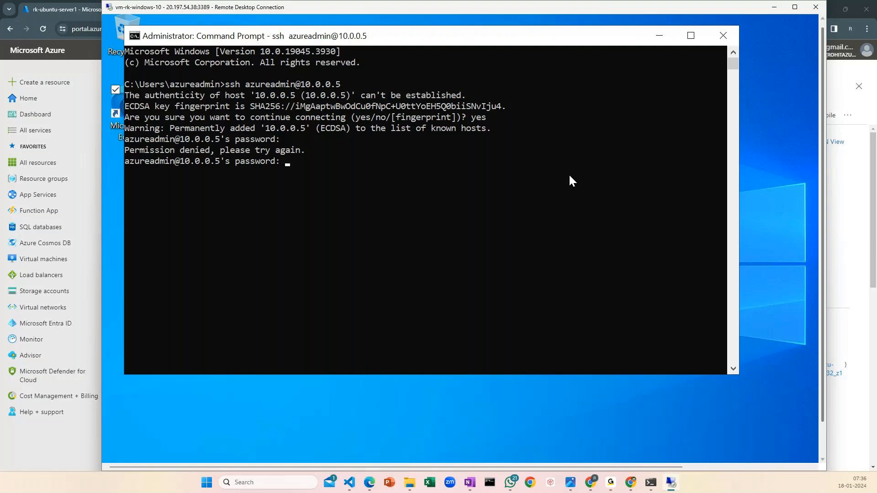
{"action": "key", "text": "Return"}
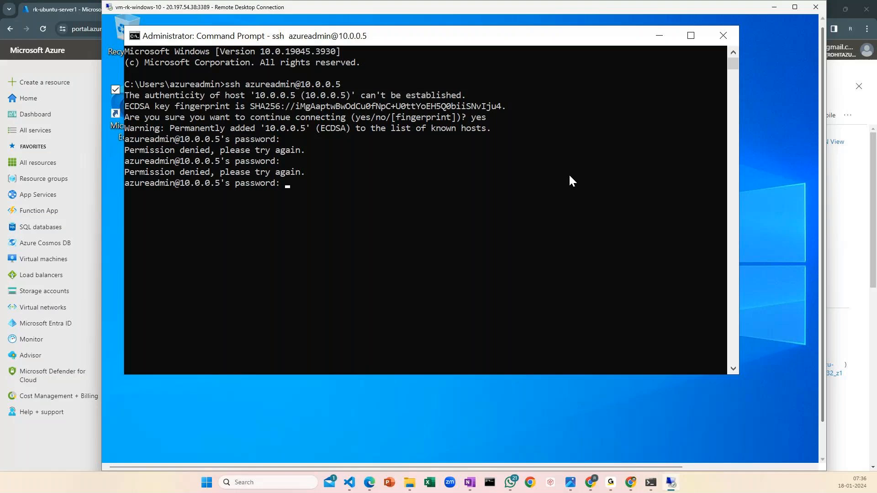
{"action": "left_click", "coordinate": [398, 193]}
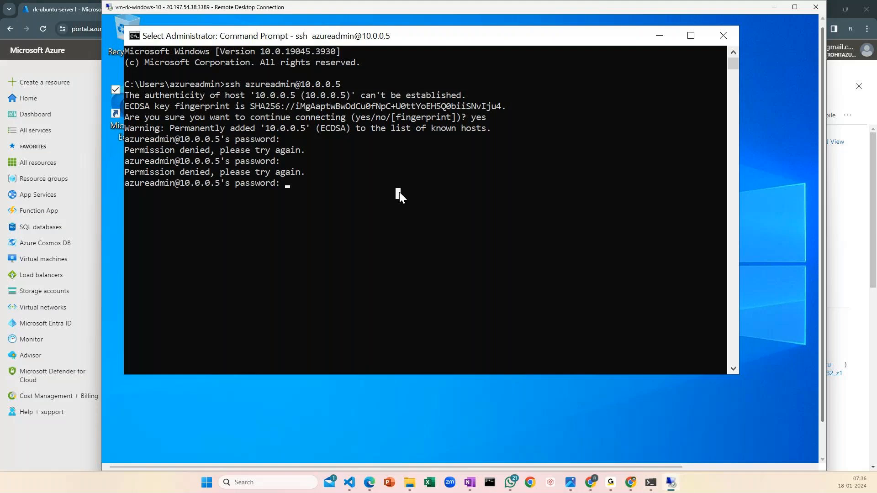
{"action": "key", "text": "Escape"}
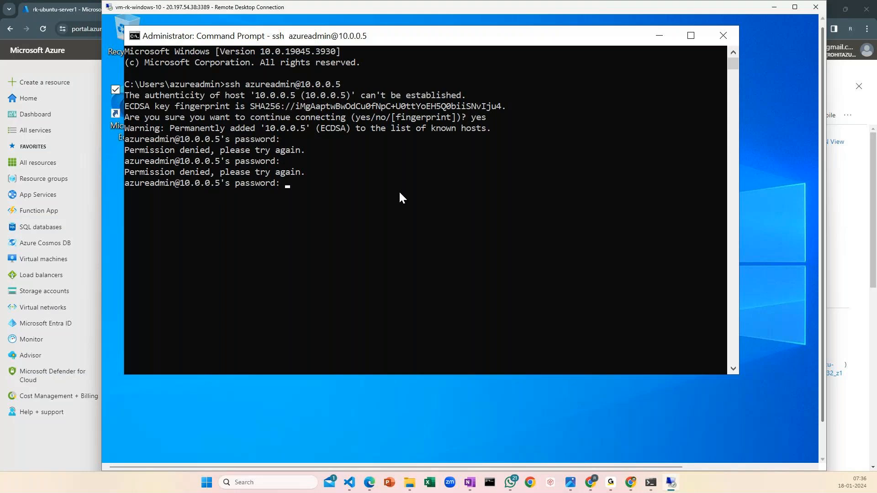
{"action": "key", "text": "Return"}
{"action": "key", "text": "Up"}
{"action": "key", "text": "Return"}
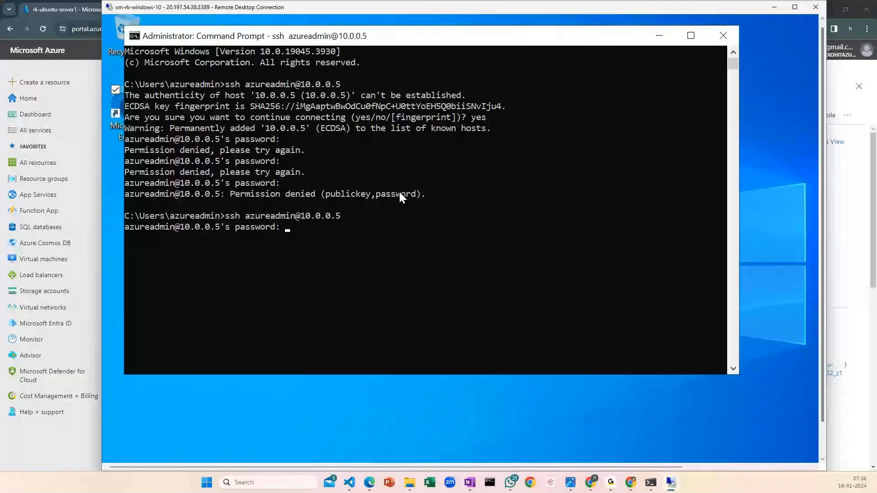
{"action": "key", "text": "Return"}
{"action": "left_click_drag", "start_coordinate": [396, 38], "coordinate": [453, 34]}
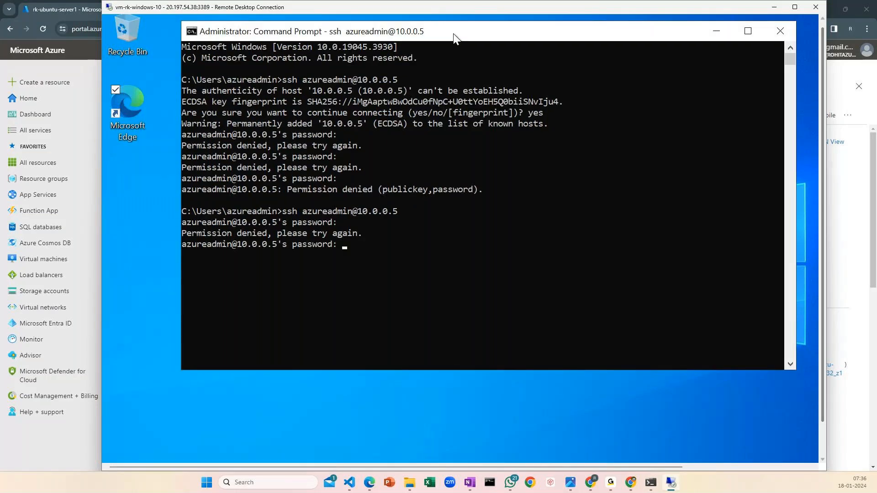
Switch to the Azure portal and check the admin username and Native SSH details on the rk-ubuntu-server1 Connect page
{"action": "left_click", "coordinate": [629, 485]}
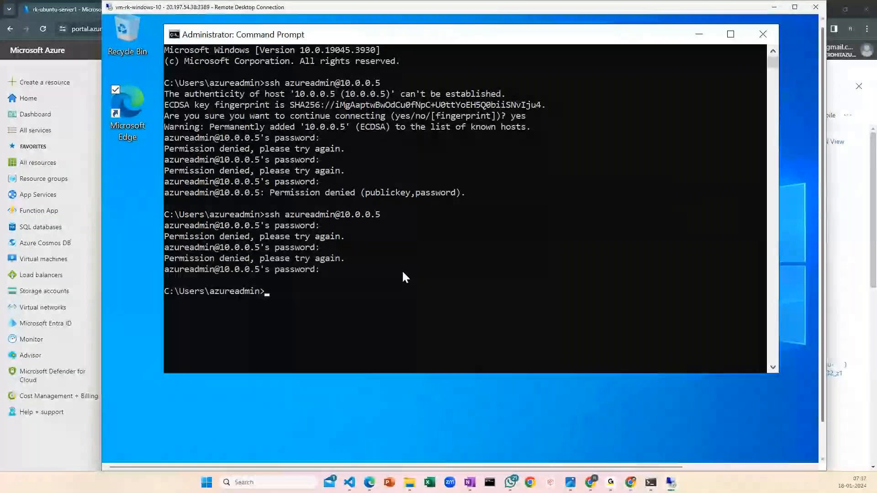
{"action": "left_click", "coordinate": [849, 233]}
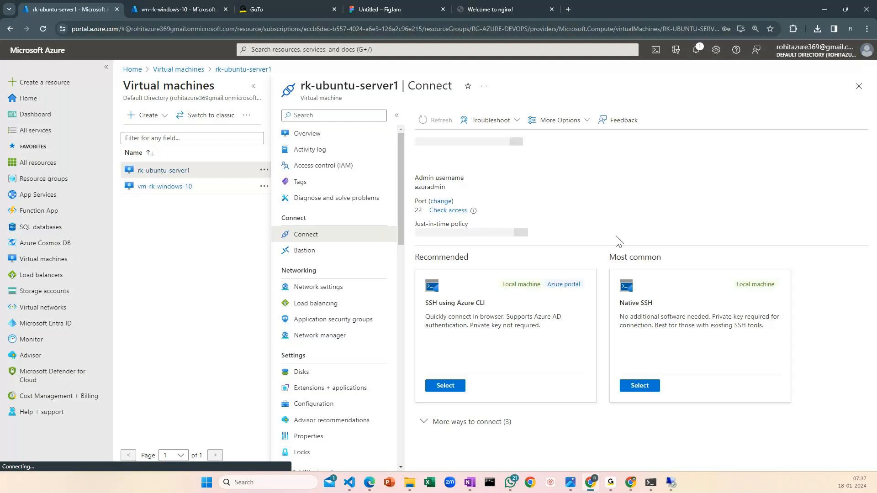
{"action": "left_click", "coordinate": [779, 308]}
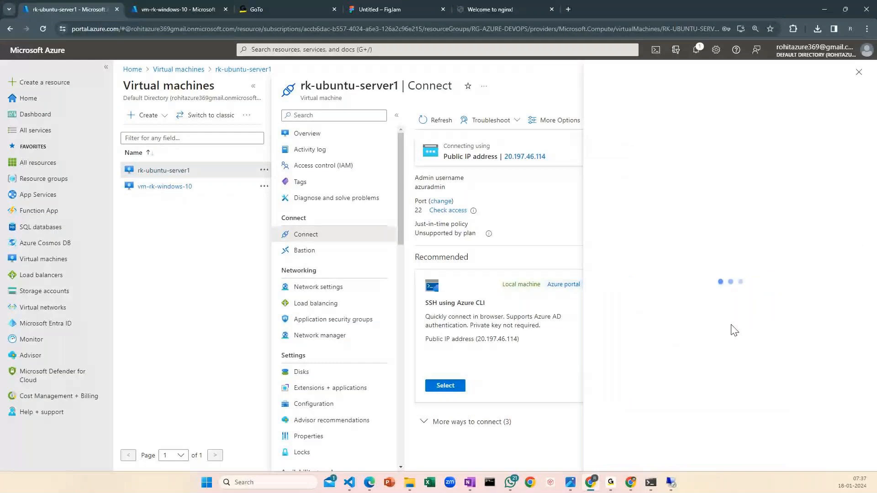
{"action": "double_click", "coordinate": [438, 187]}
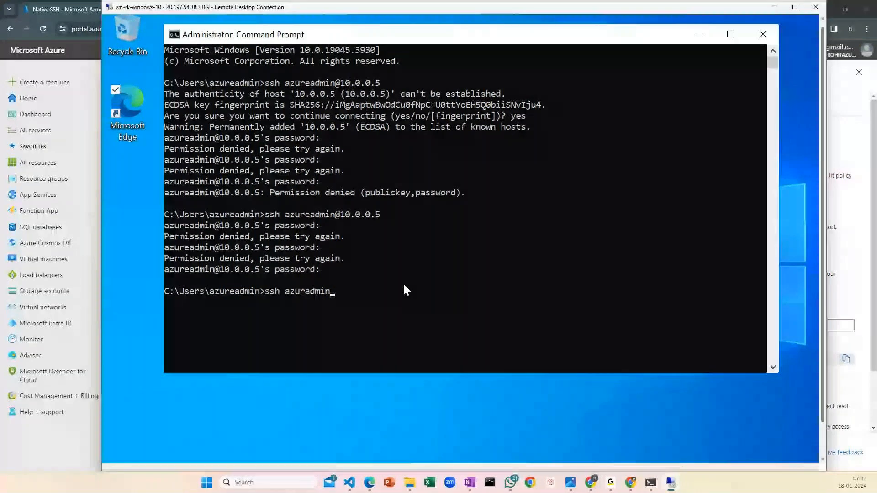
{"action": "type", "text": "@10.0.05"}
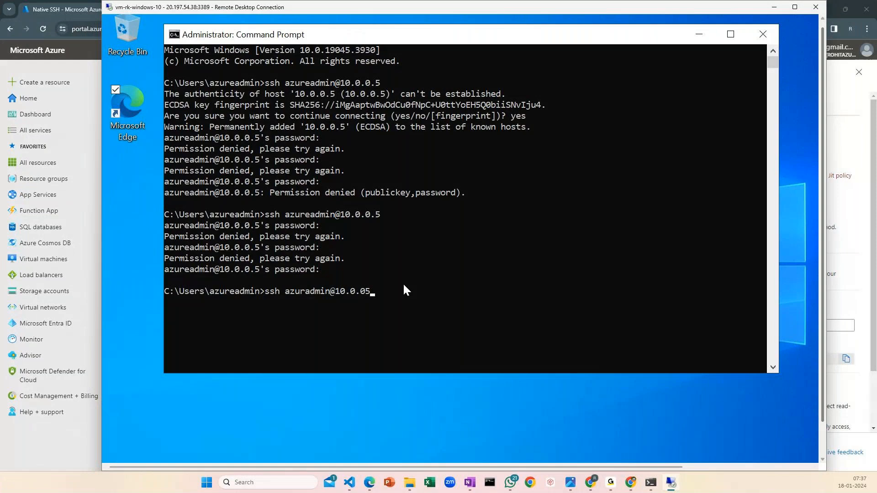
{"action": "key", "text": "BackSpace"}
{"action": "type", "text": "."}
{"action": "key", "text": "Return"}
{"action": "key", "text": "Up"}
{"action": "key", "text": "BackSpace"}
{"action": "type", "text": "5"}
{"action": "key", "text": "Return"}
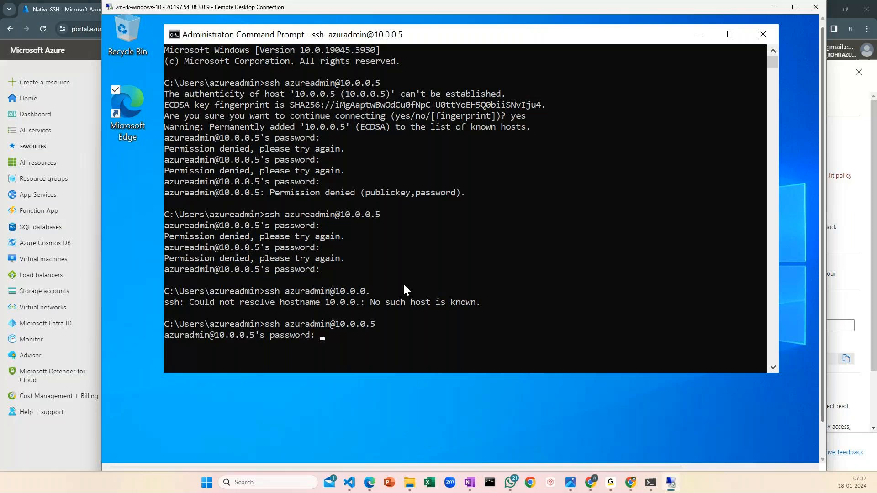
{"action": "key", "text": "Return"}
{"action": "key", "text": "Return"}
{"action": "key", "text": "Return"}
{"action": "key", "text": "Return"}
{"action": "key", "text": "Return"}
{"action": "key", "text": "Return"}
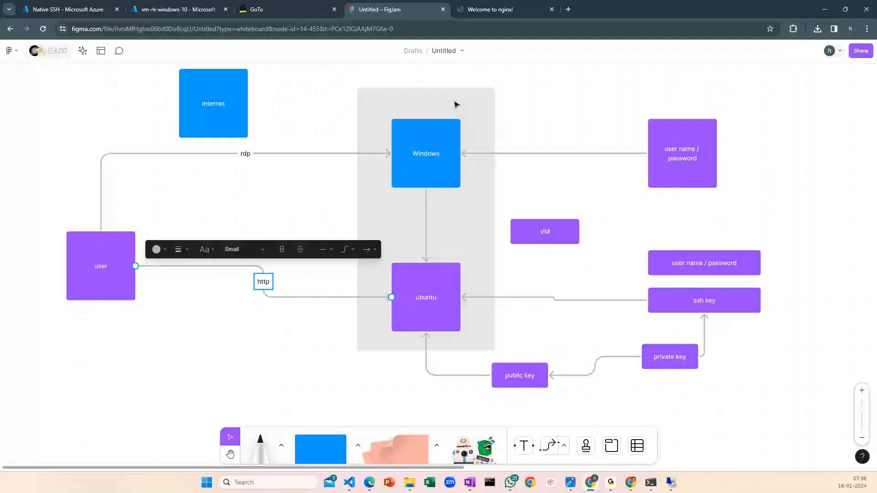
Switch to the FigJam diagram and select the grey box enclosing Windows and ubuntu to review the private connection
{"action": "left_click", "coordinate": [432, 107]}
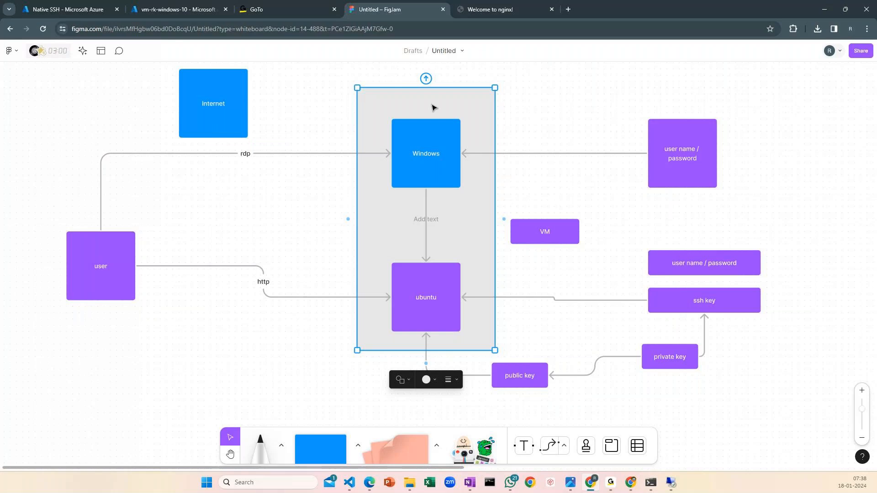
{"action": "left_click", "coordinate": [610, 482]}
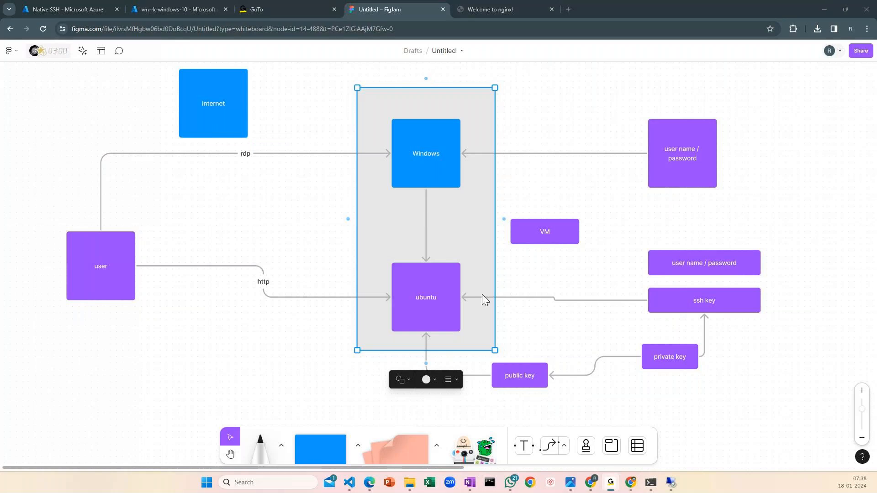